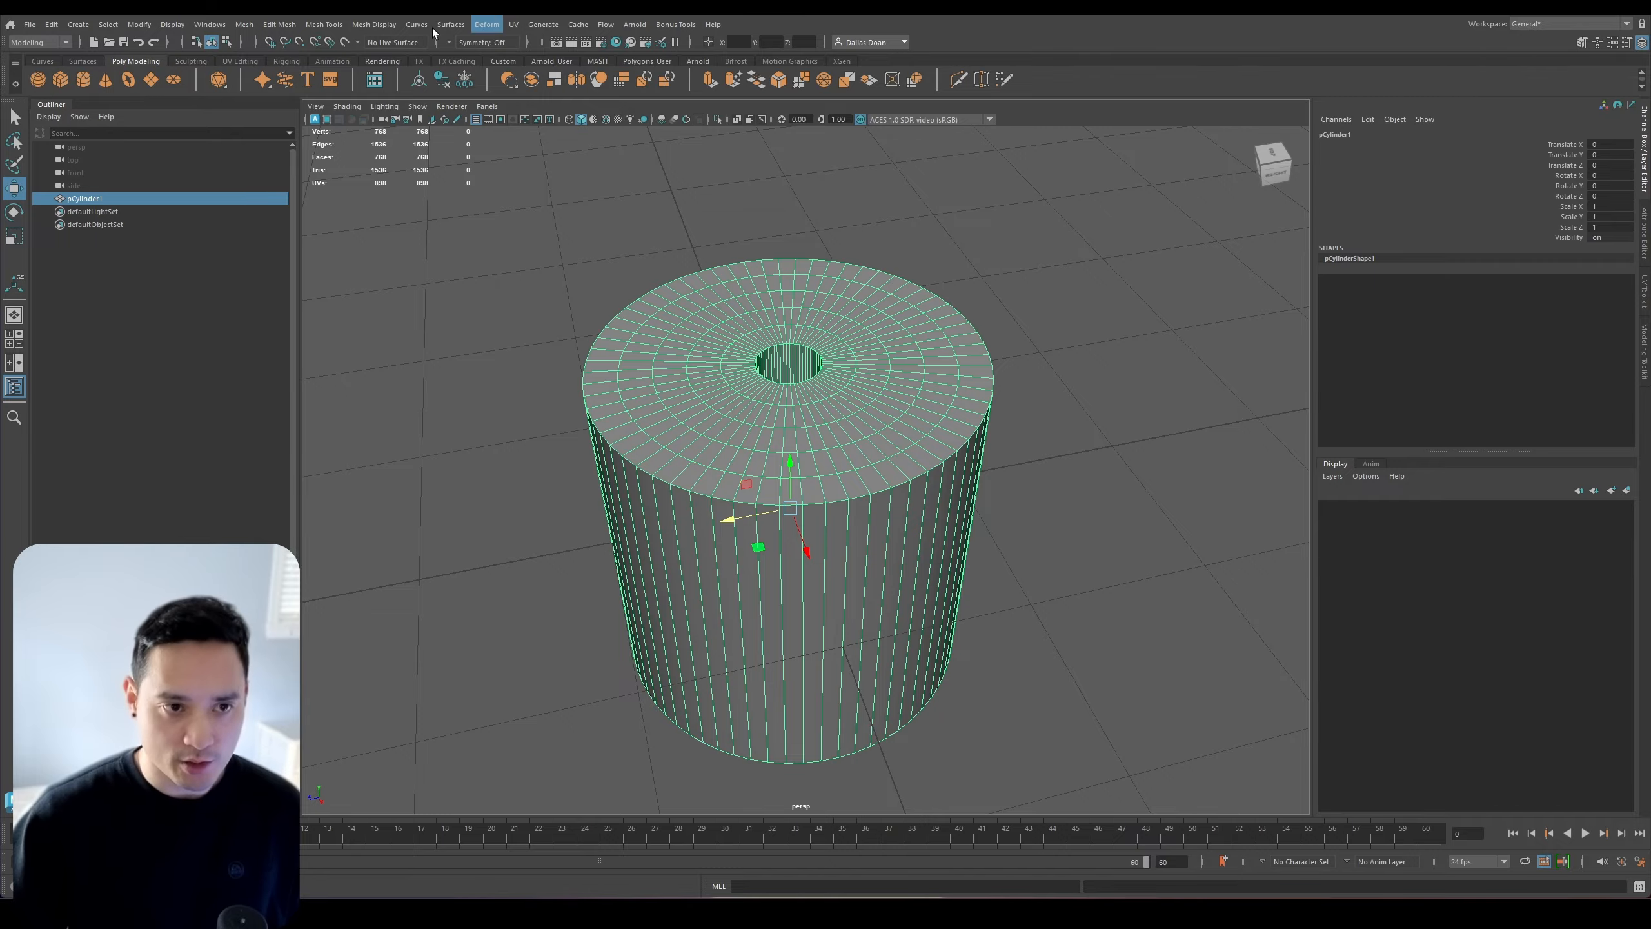
Search the Plug-in Manager for "bonus" and check that bonusTools.mll is set to load
click(207, 24)
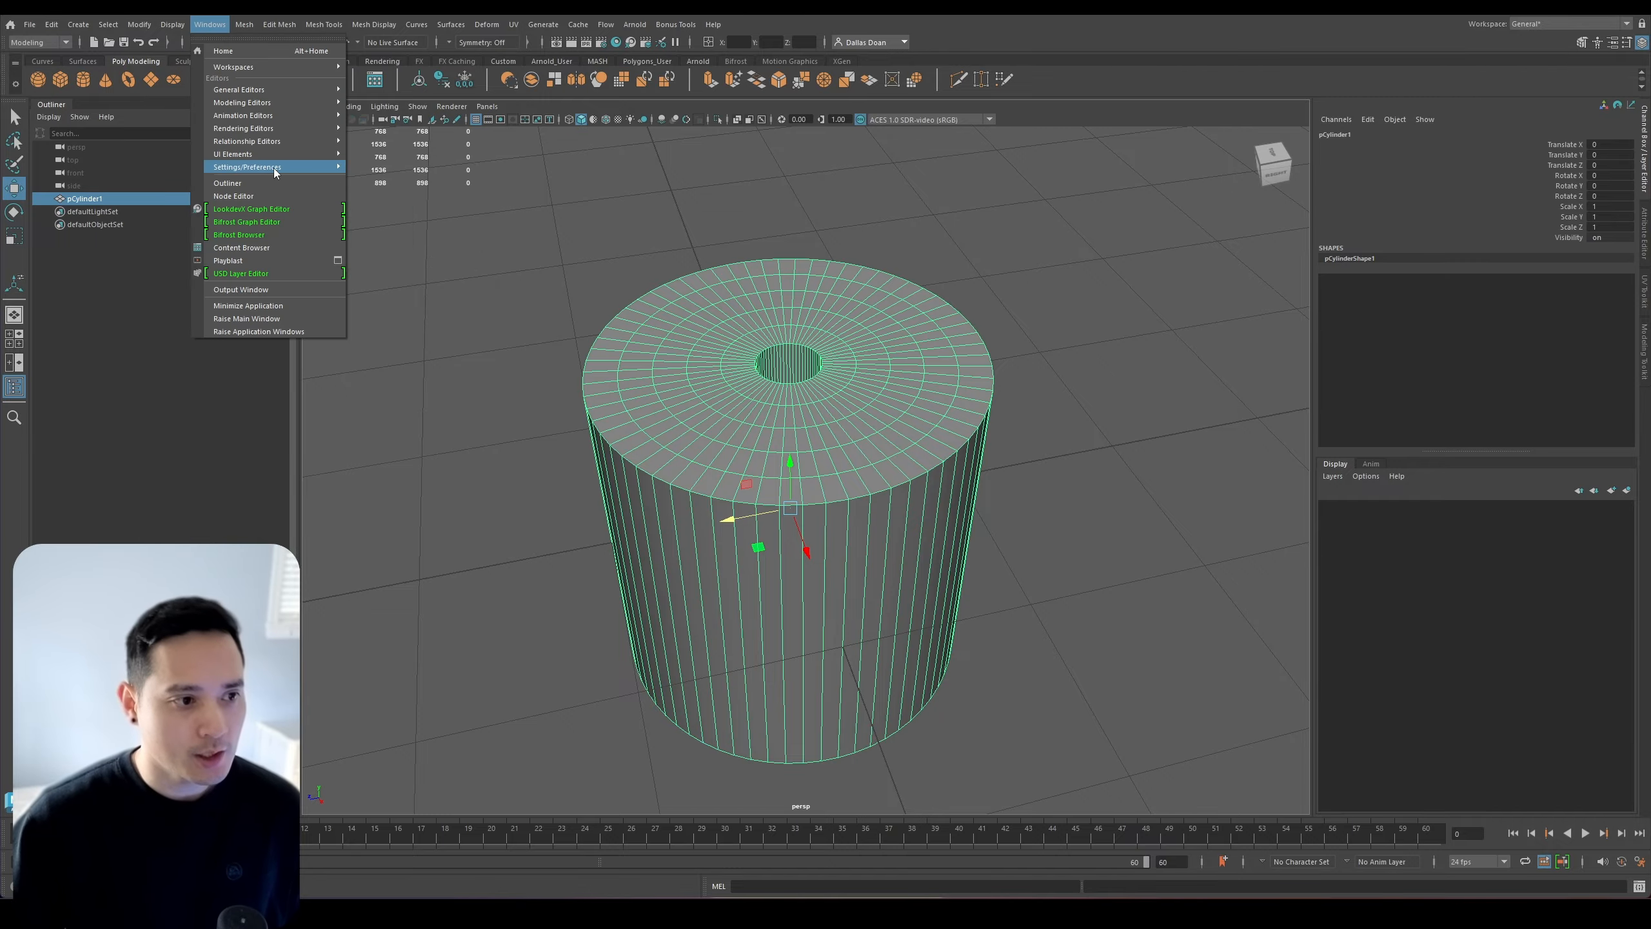
mouse_move(274, 167)
click(398, 261)
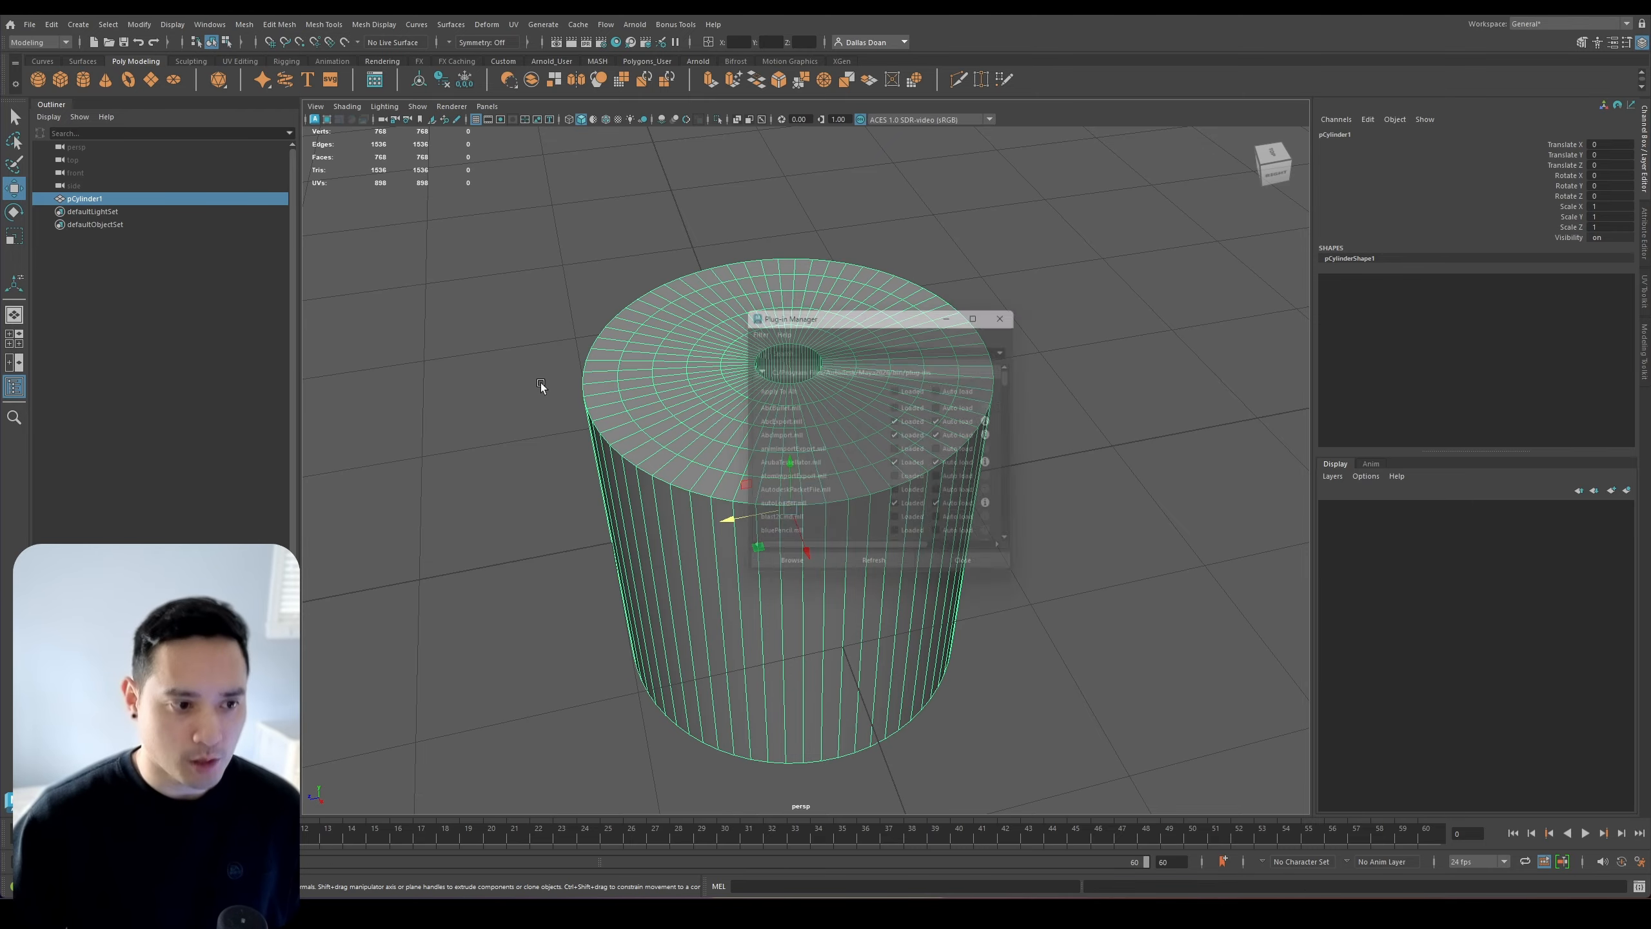
drag(836, 319, 772, 321)
click(759, 349)
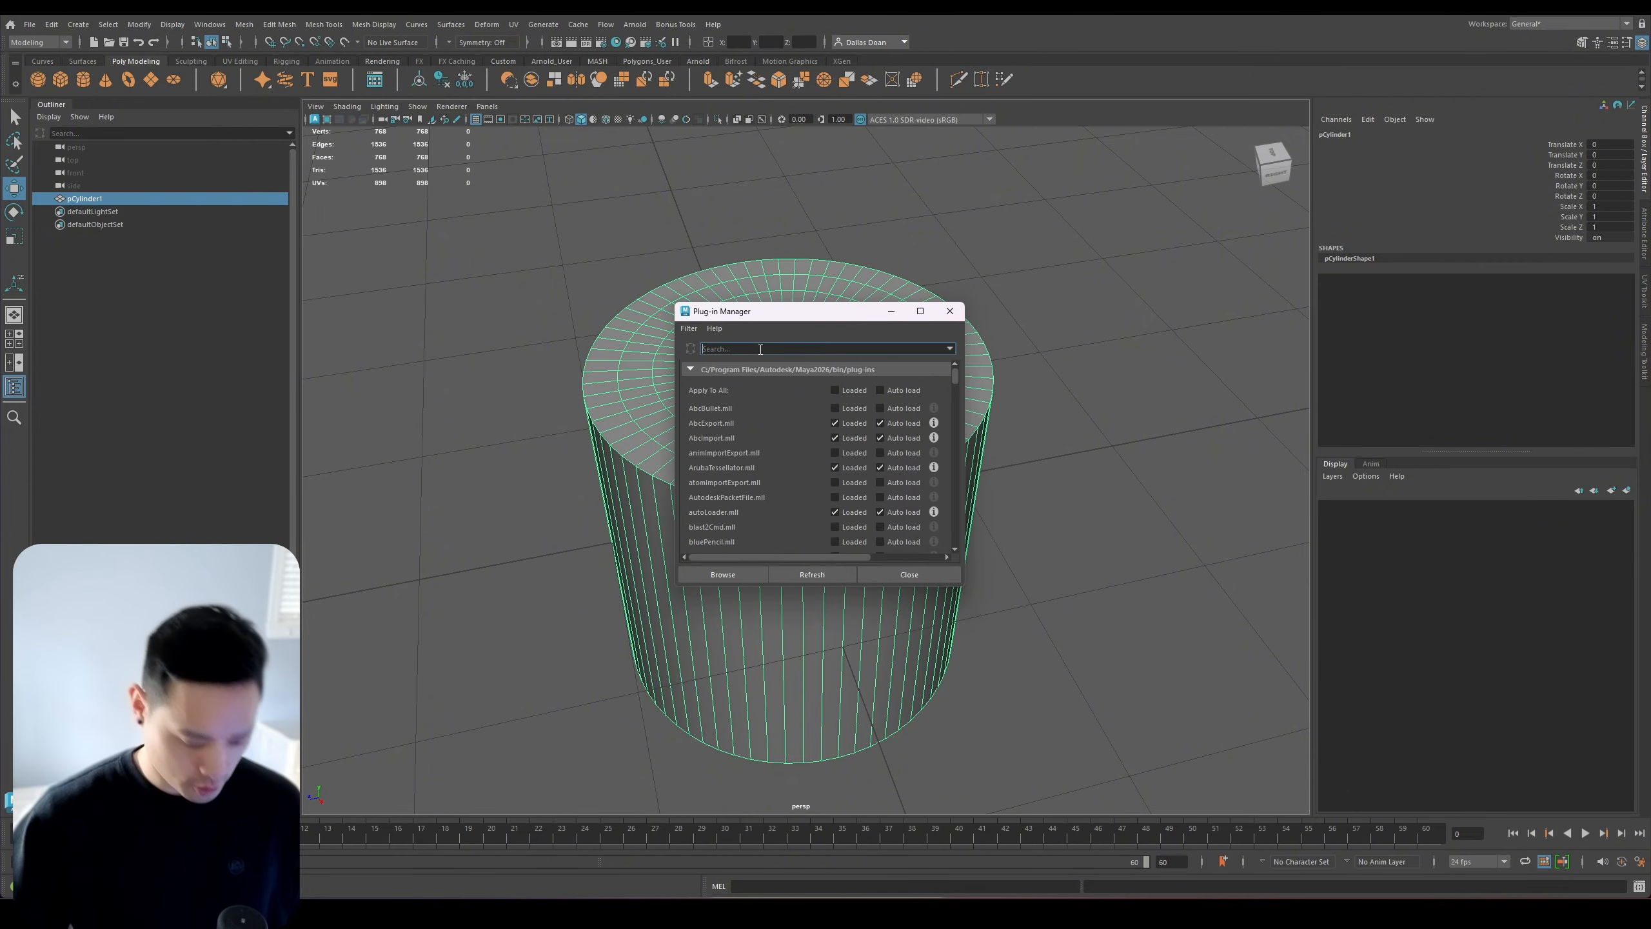
text(bonus)
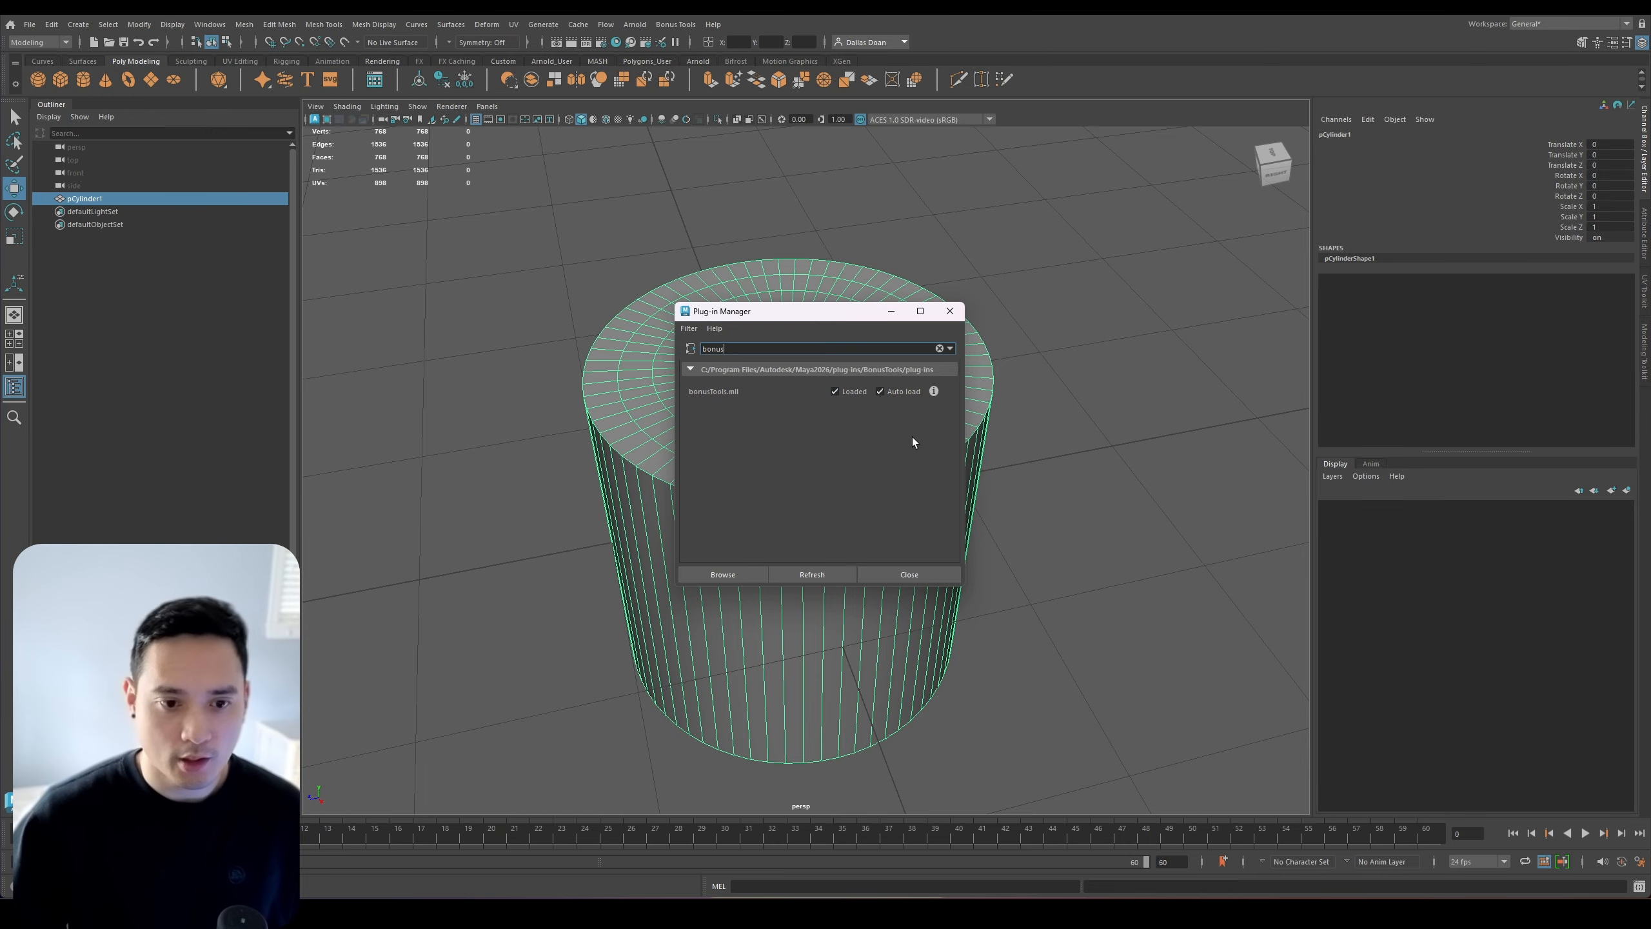
click(913, 575)
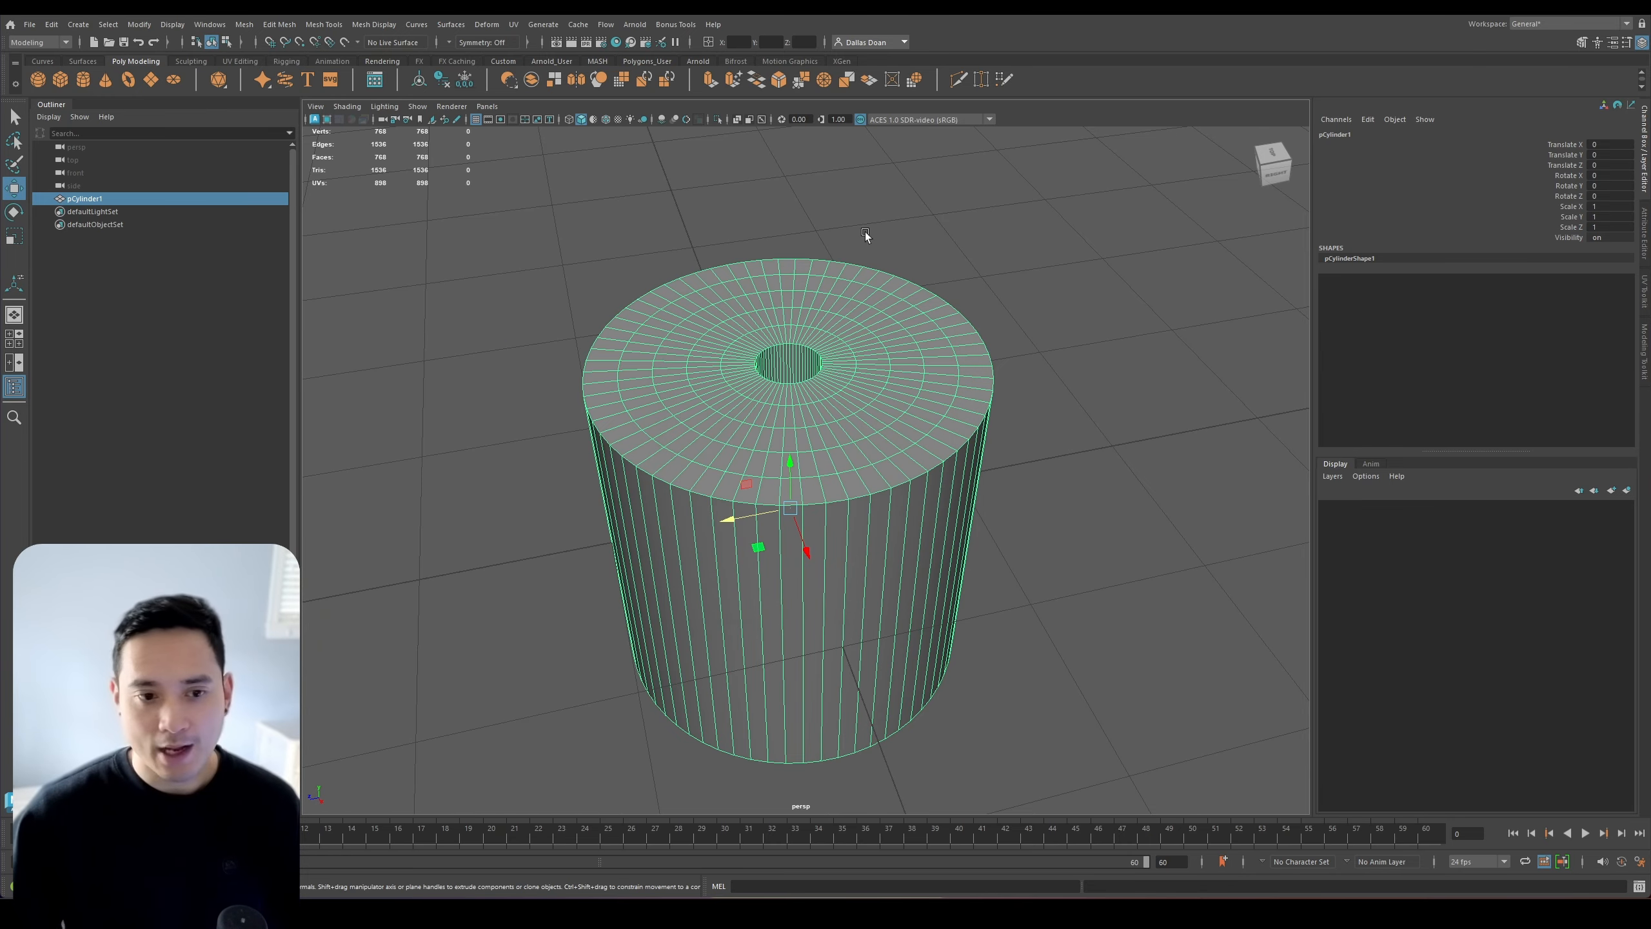
click(676, 24)
click(1052, 357)
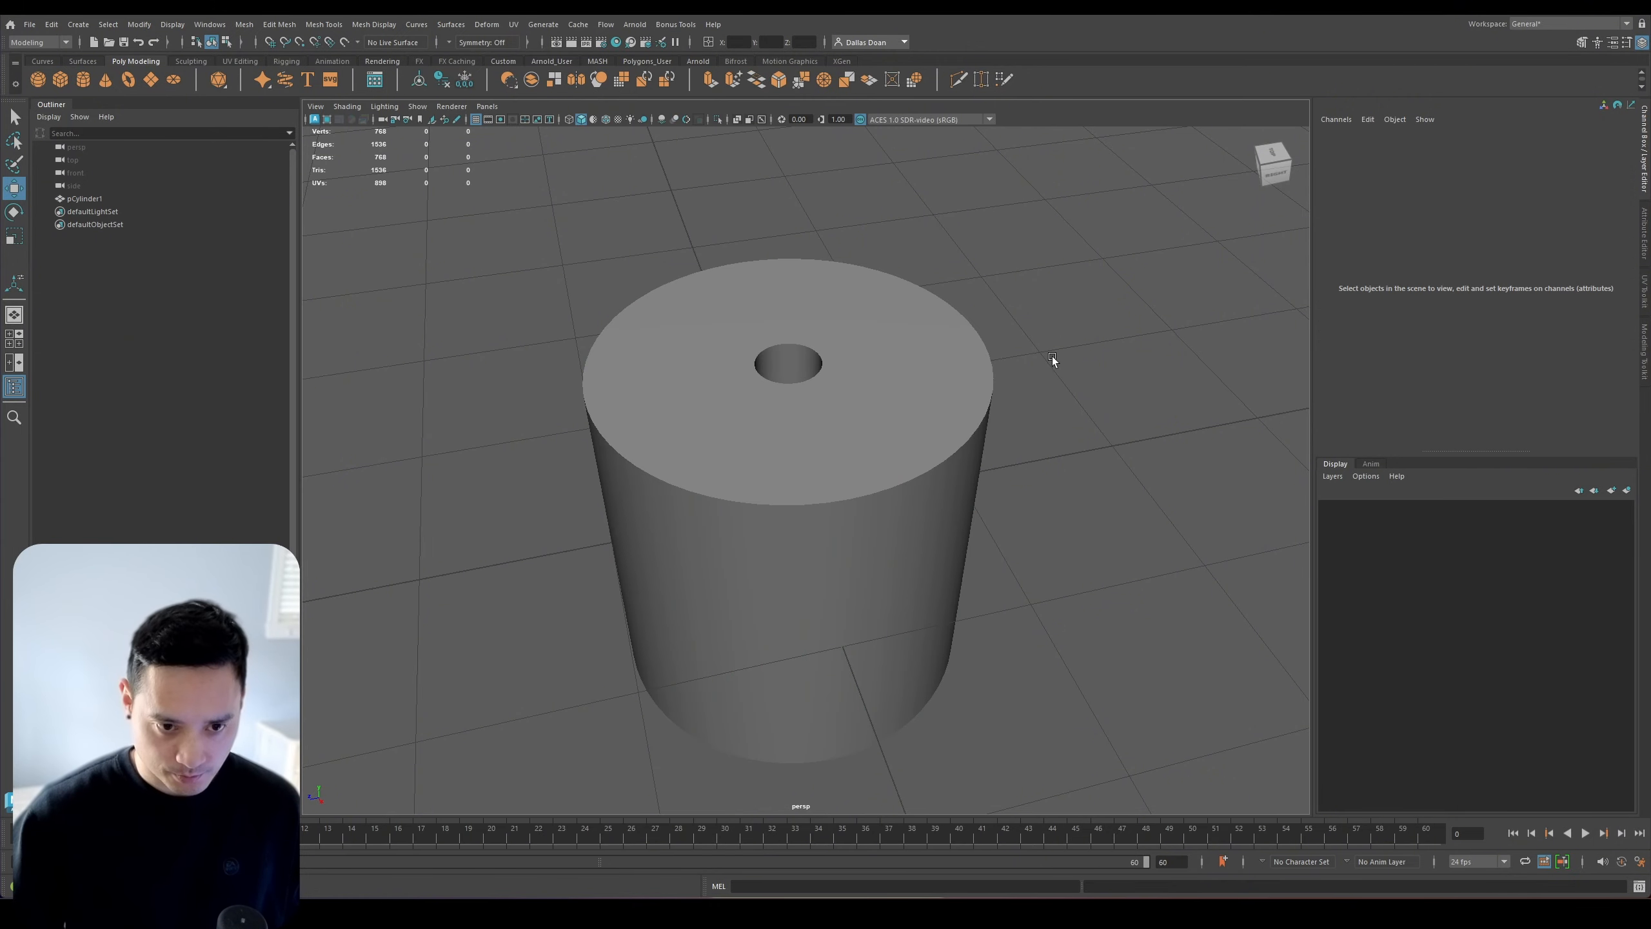
scroll(916, 517, up, 5)
click(834, 456)
alt+drag(906, 509, 894, 397)
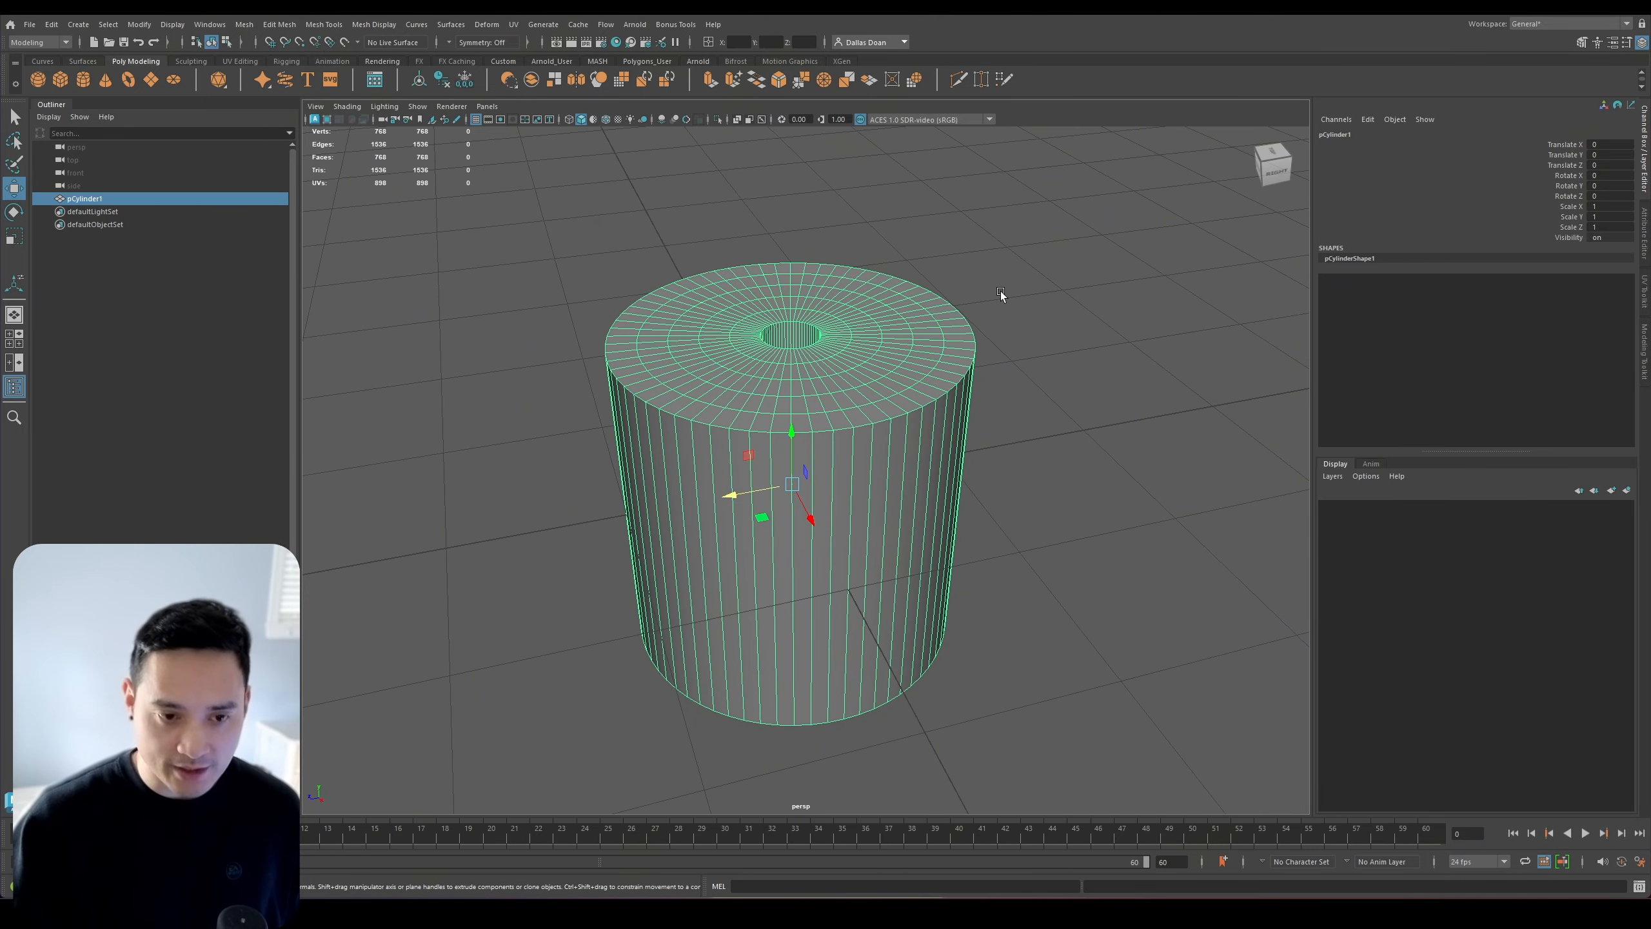
click(990, 459)
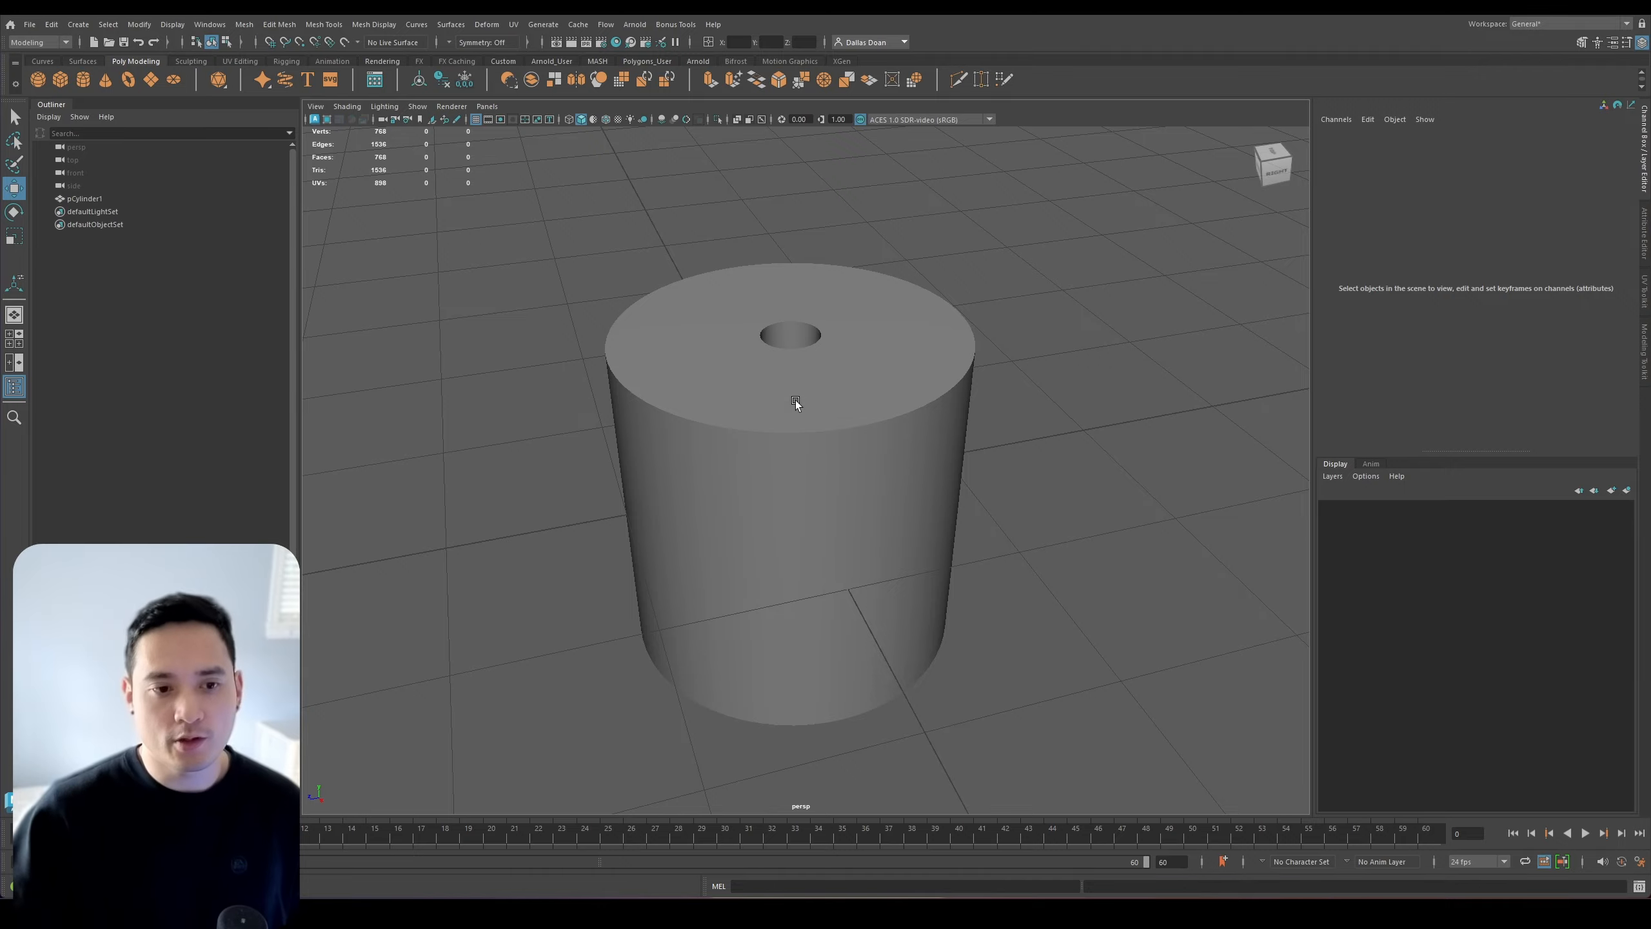
Switch the cylinder to edge selection, pick one edge of the hole's upper rim and run Select Every N-th Edge in Loop/Ring
alt+right_drag(822, 223, 860, 273)
alt+drag(859, 274, 803, 330)
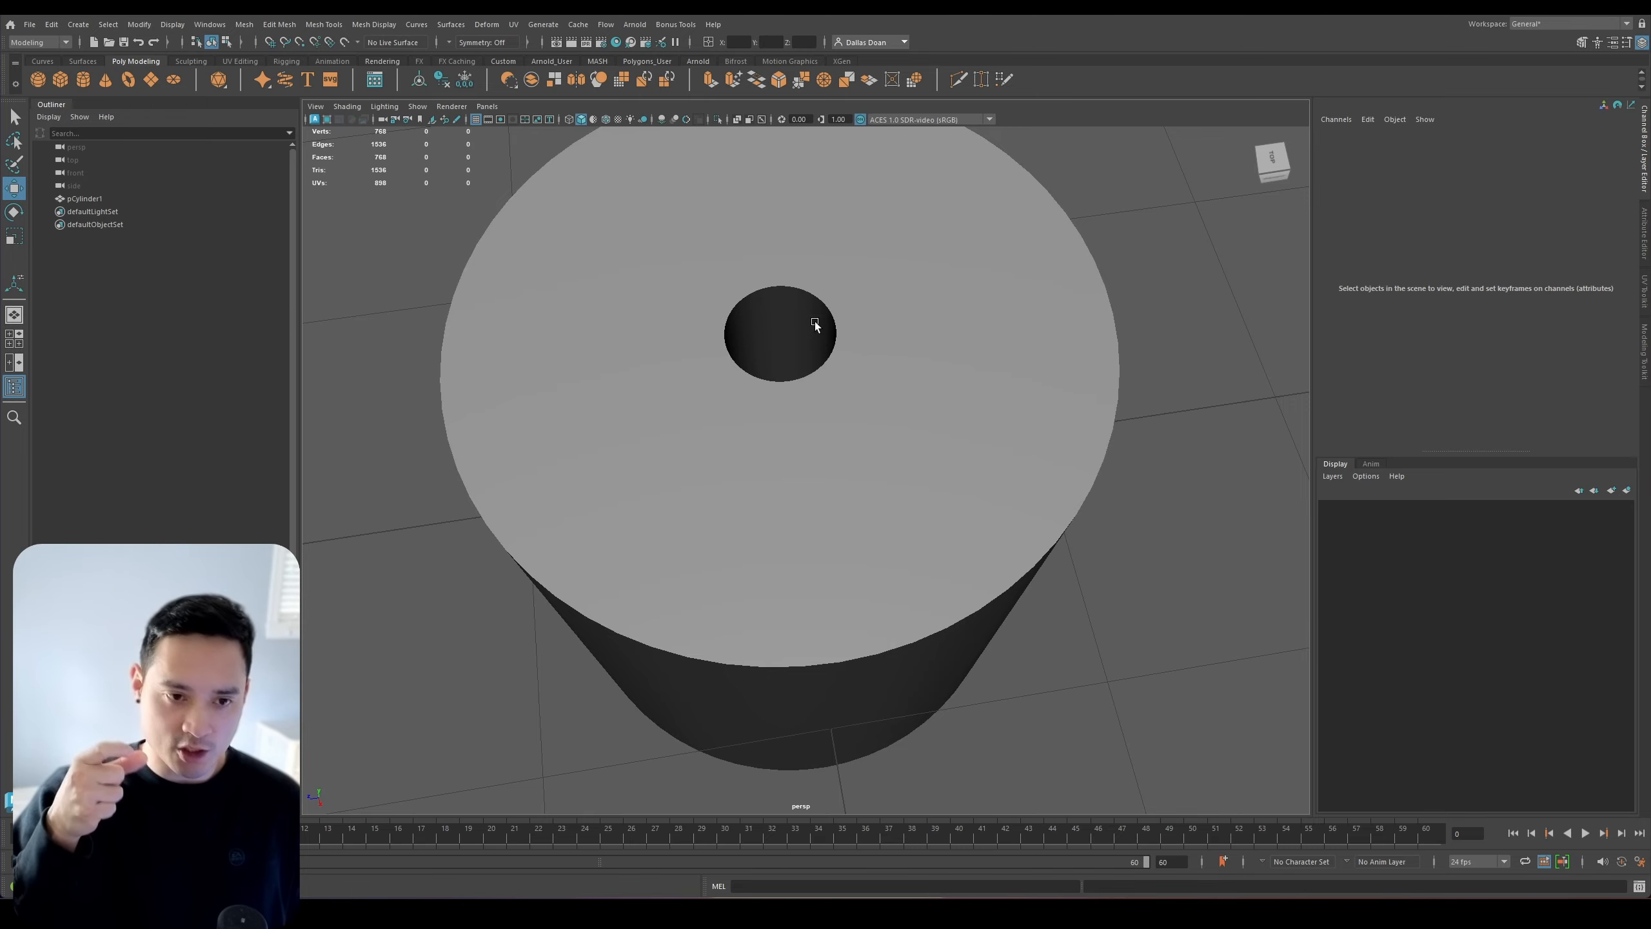
click(813, 235)
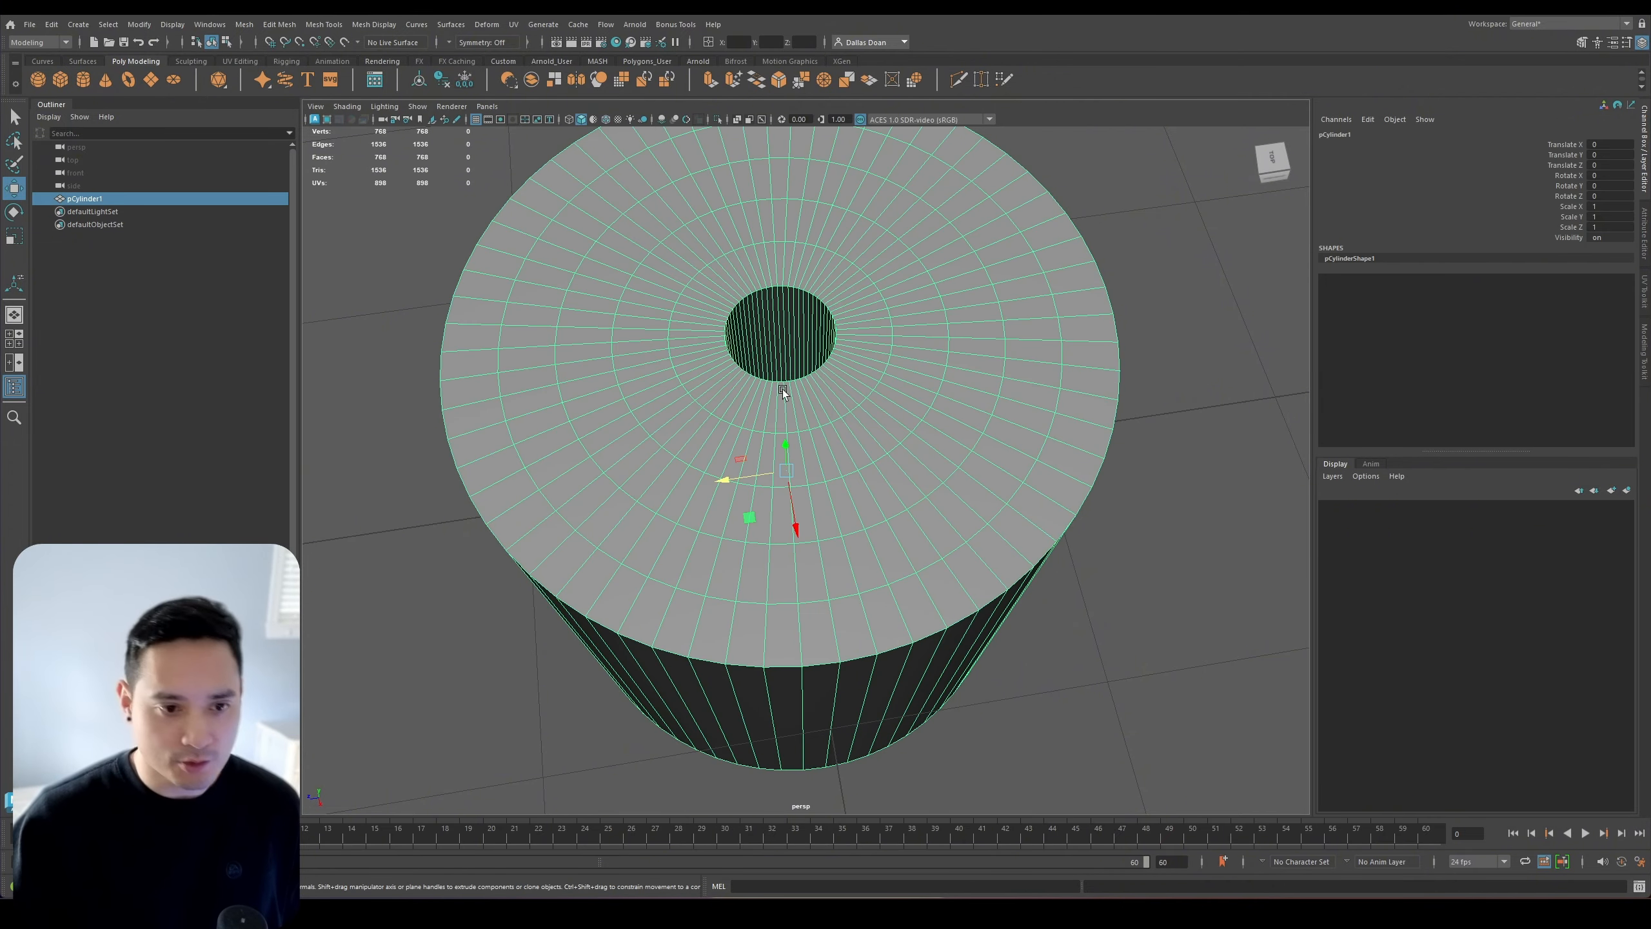
alt+right_drag(782, 390, 845, 332)
alt+middle_drag(845, 332, 793, 384)
alt+right_drag(793, 384, 814, 383)
alt+drag(814, 383, 850, 385)
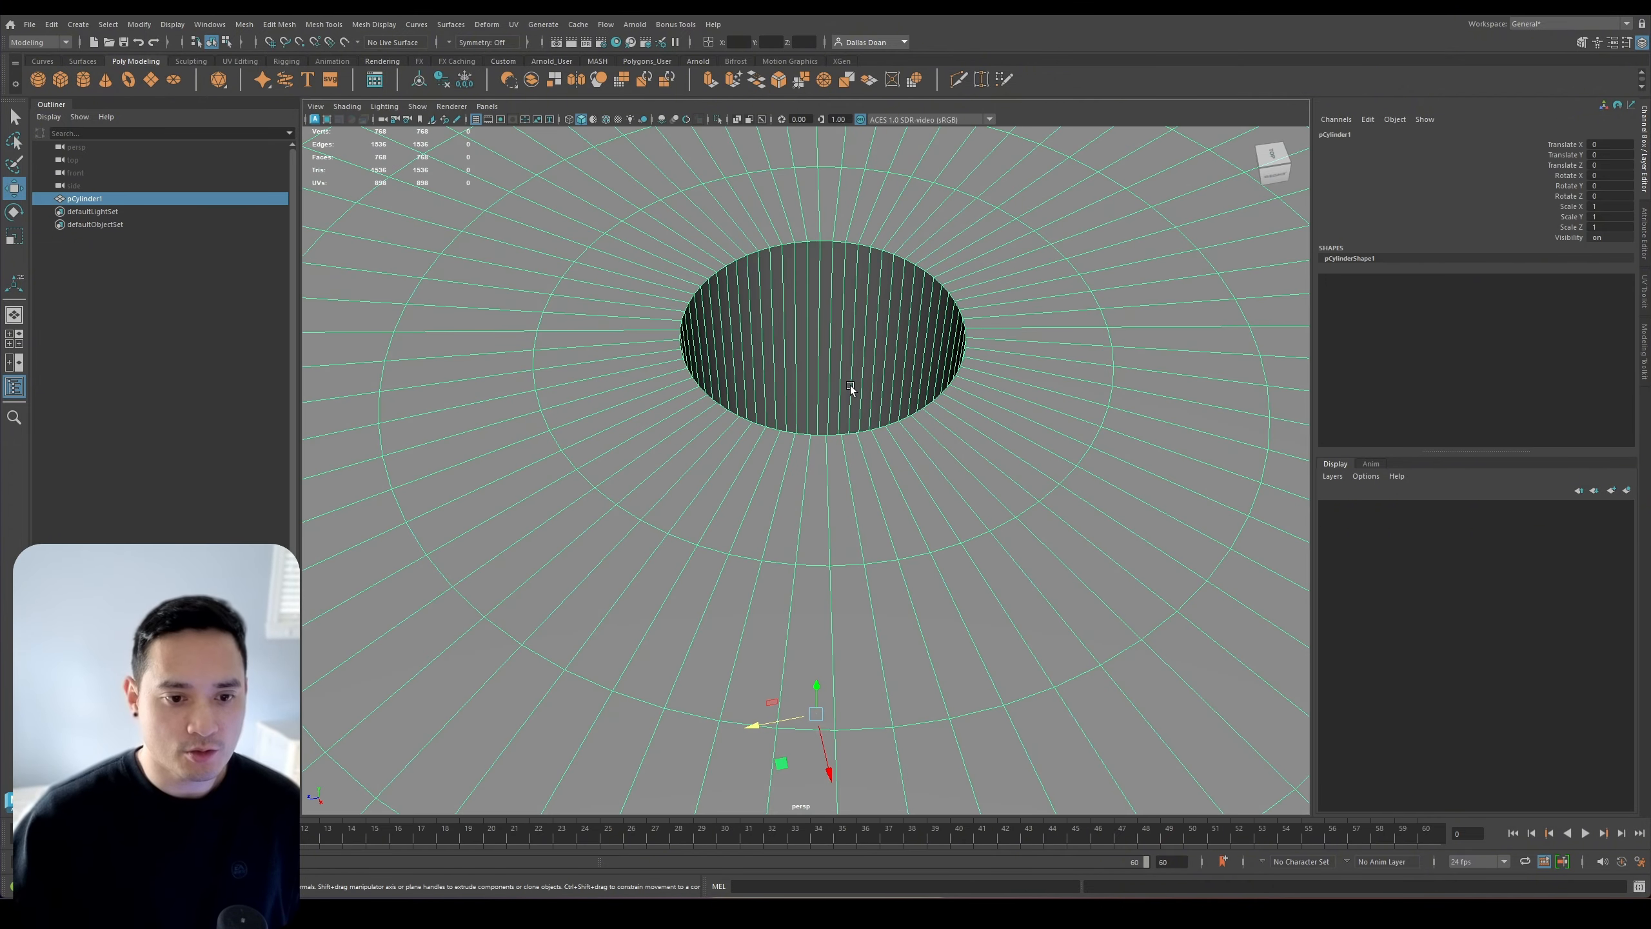
right_drag(859, 251, 859, 238)
click(853, 241)
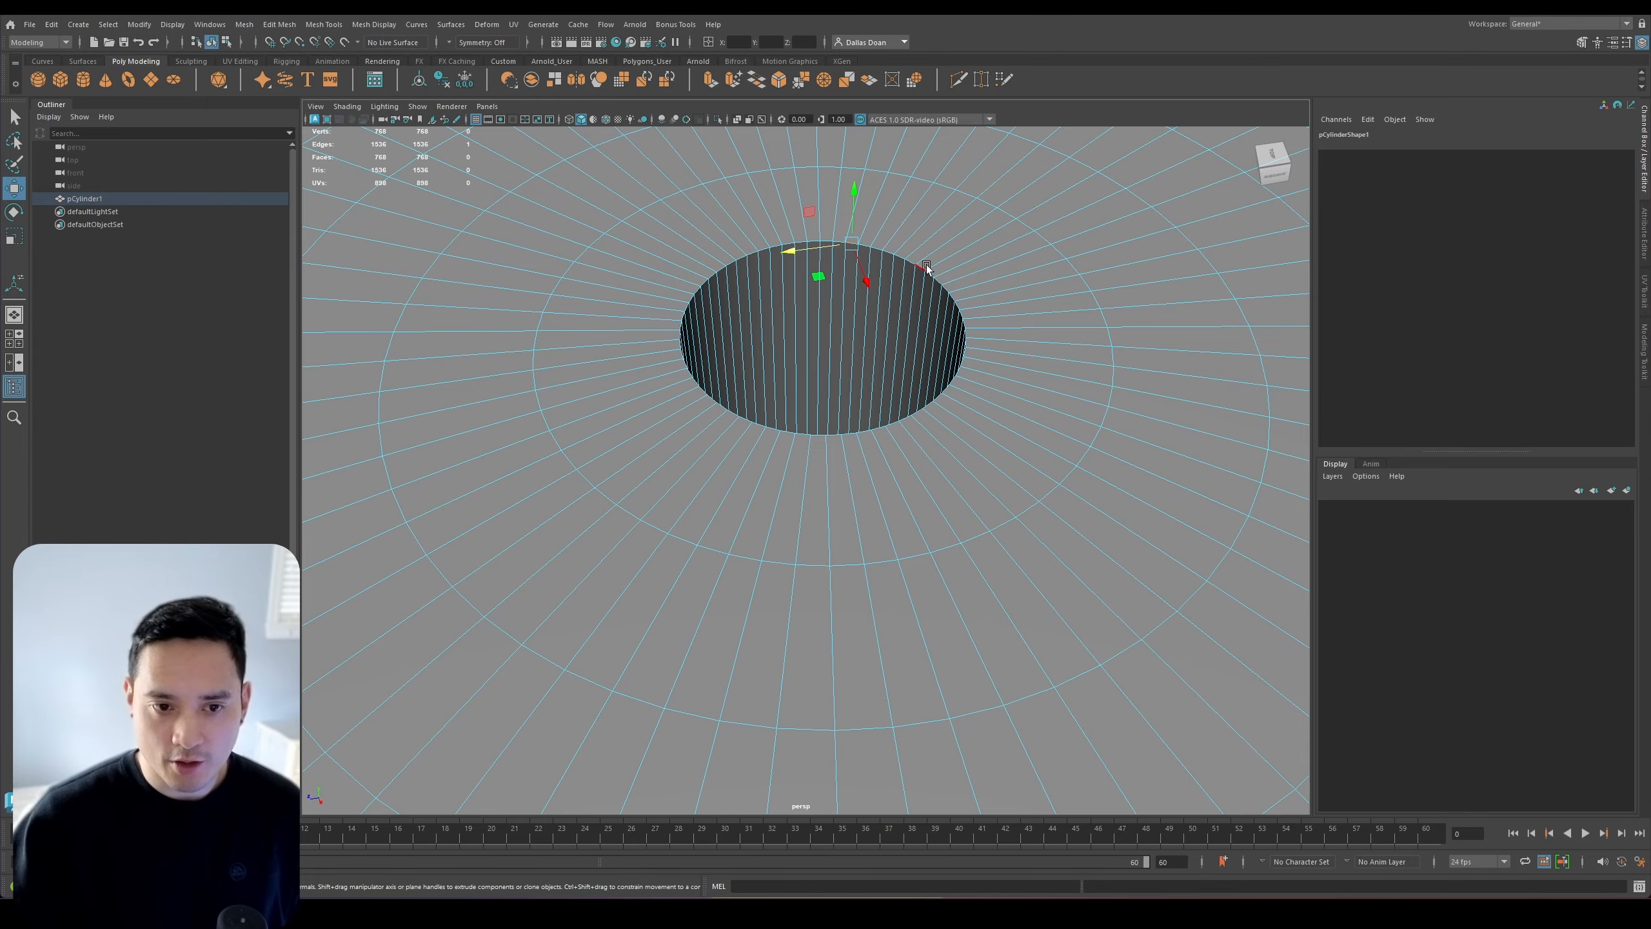
click(655, 26)
mouse_move(701, 120)
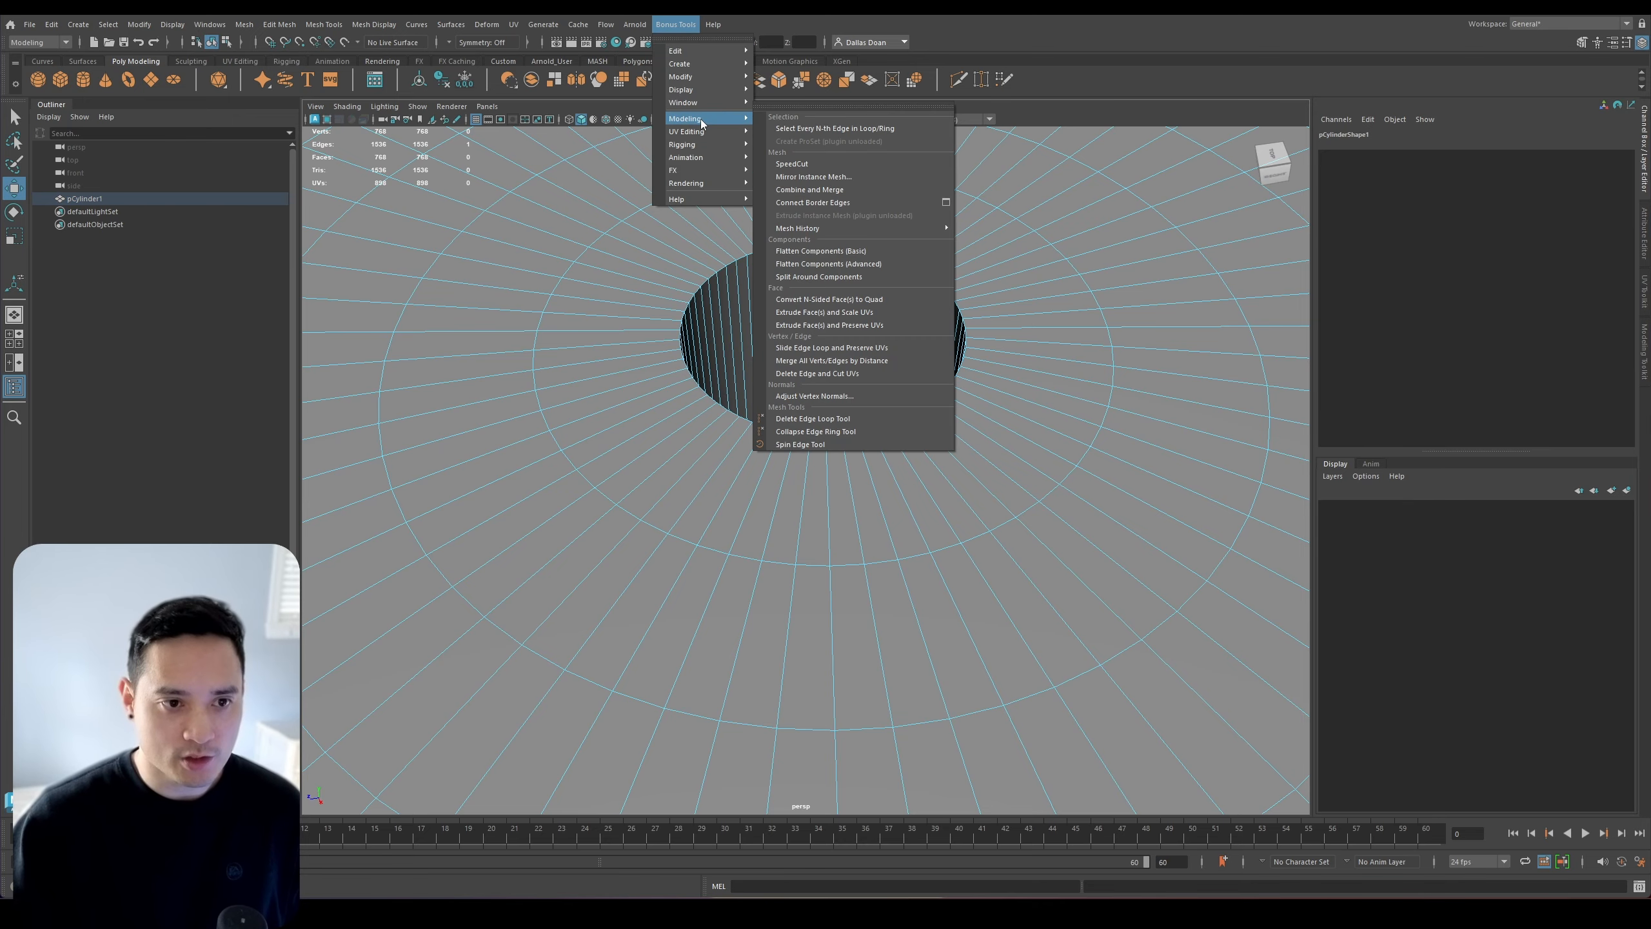
click(822, 130)
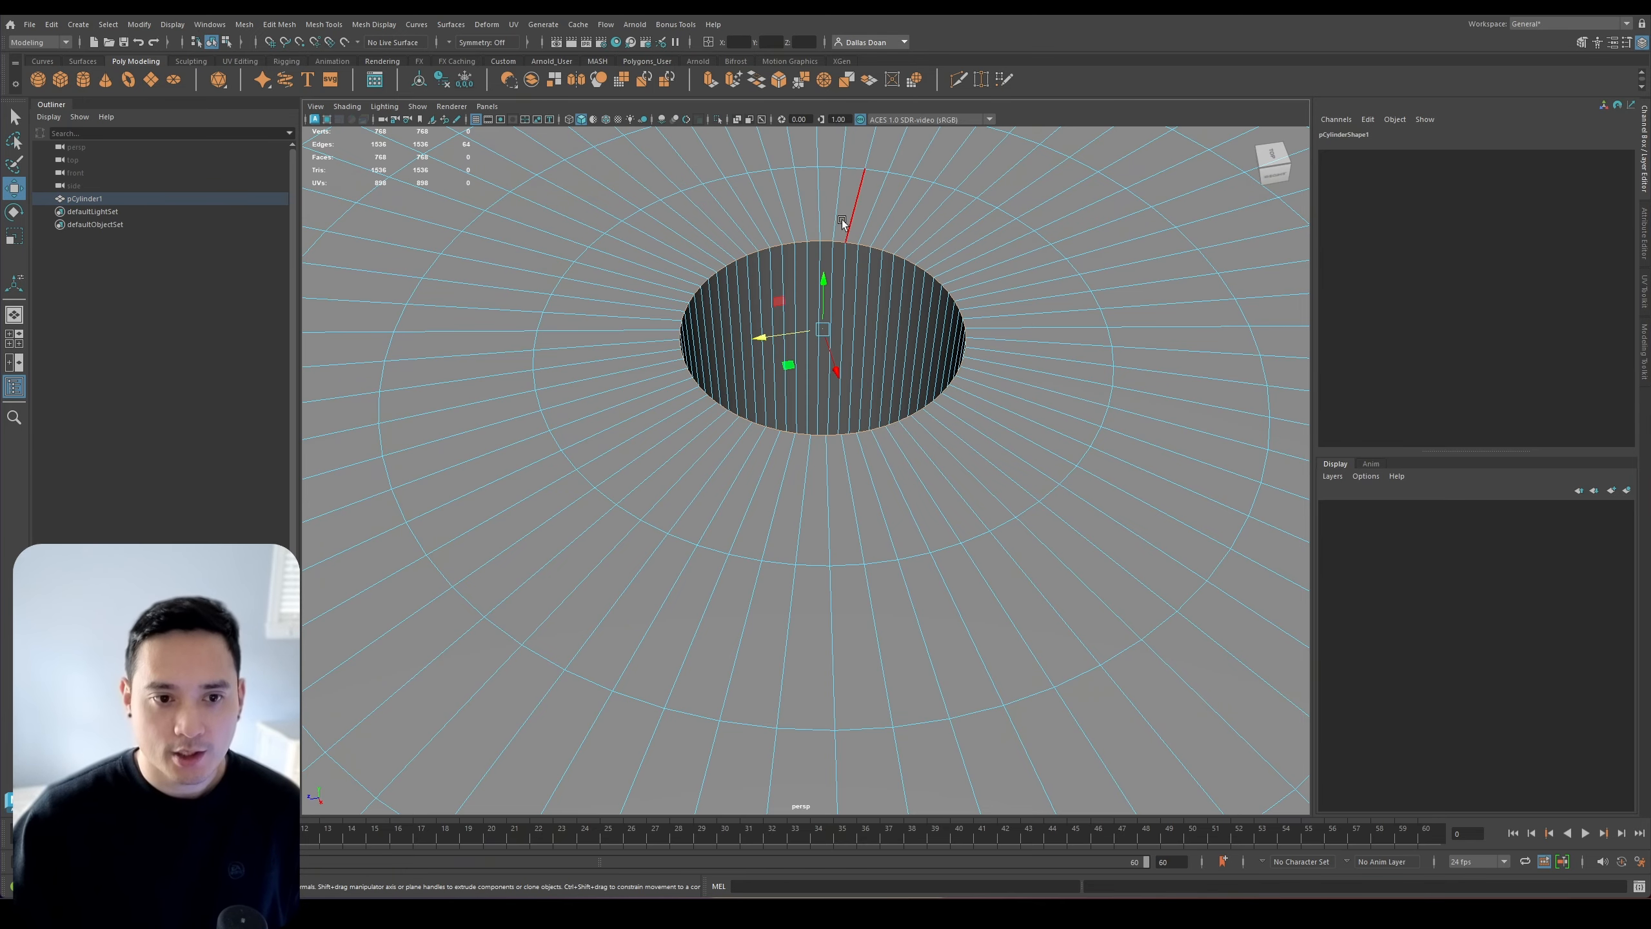
Select every second edge around the hole's upper rim, using two alternate edges as the pattern for Select Every N-th Edge in Loop/Ring
click(826, 241)
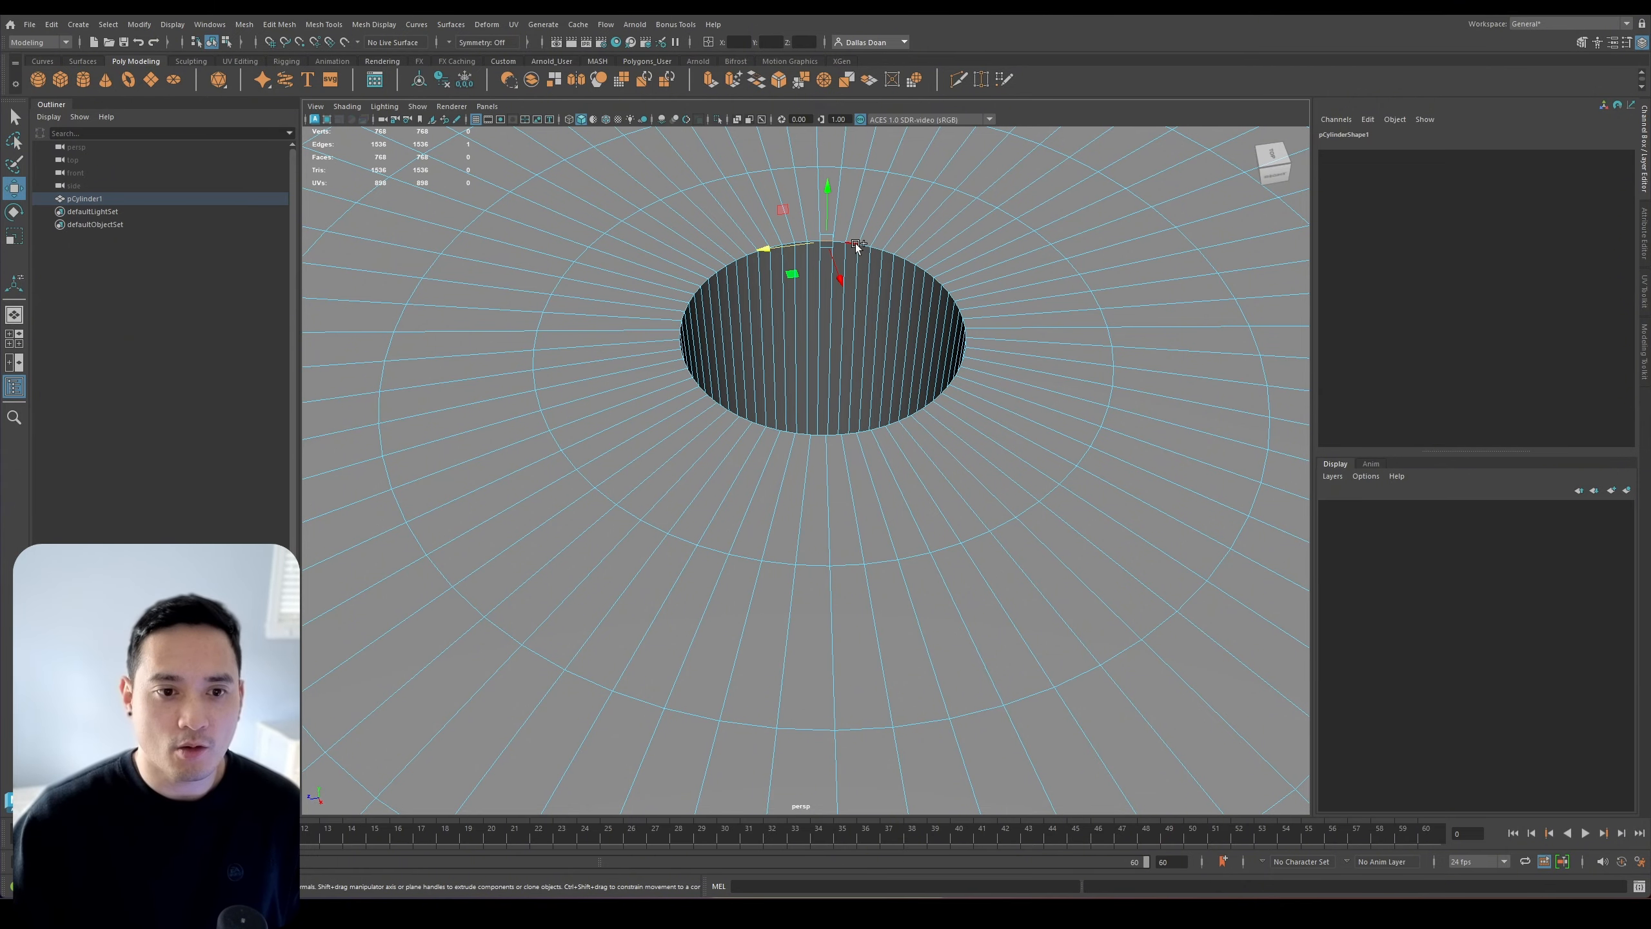
shift+click(855, 242)
alt+middle_drag(999, 292, 970, 364)
scroll(970, 367, up, 5)
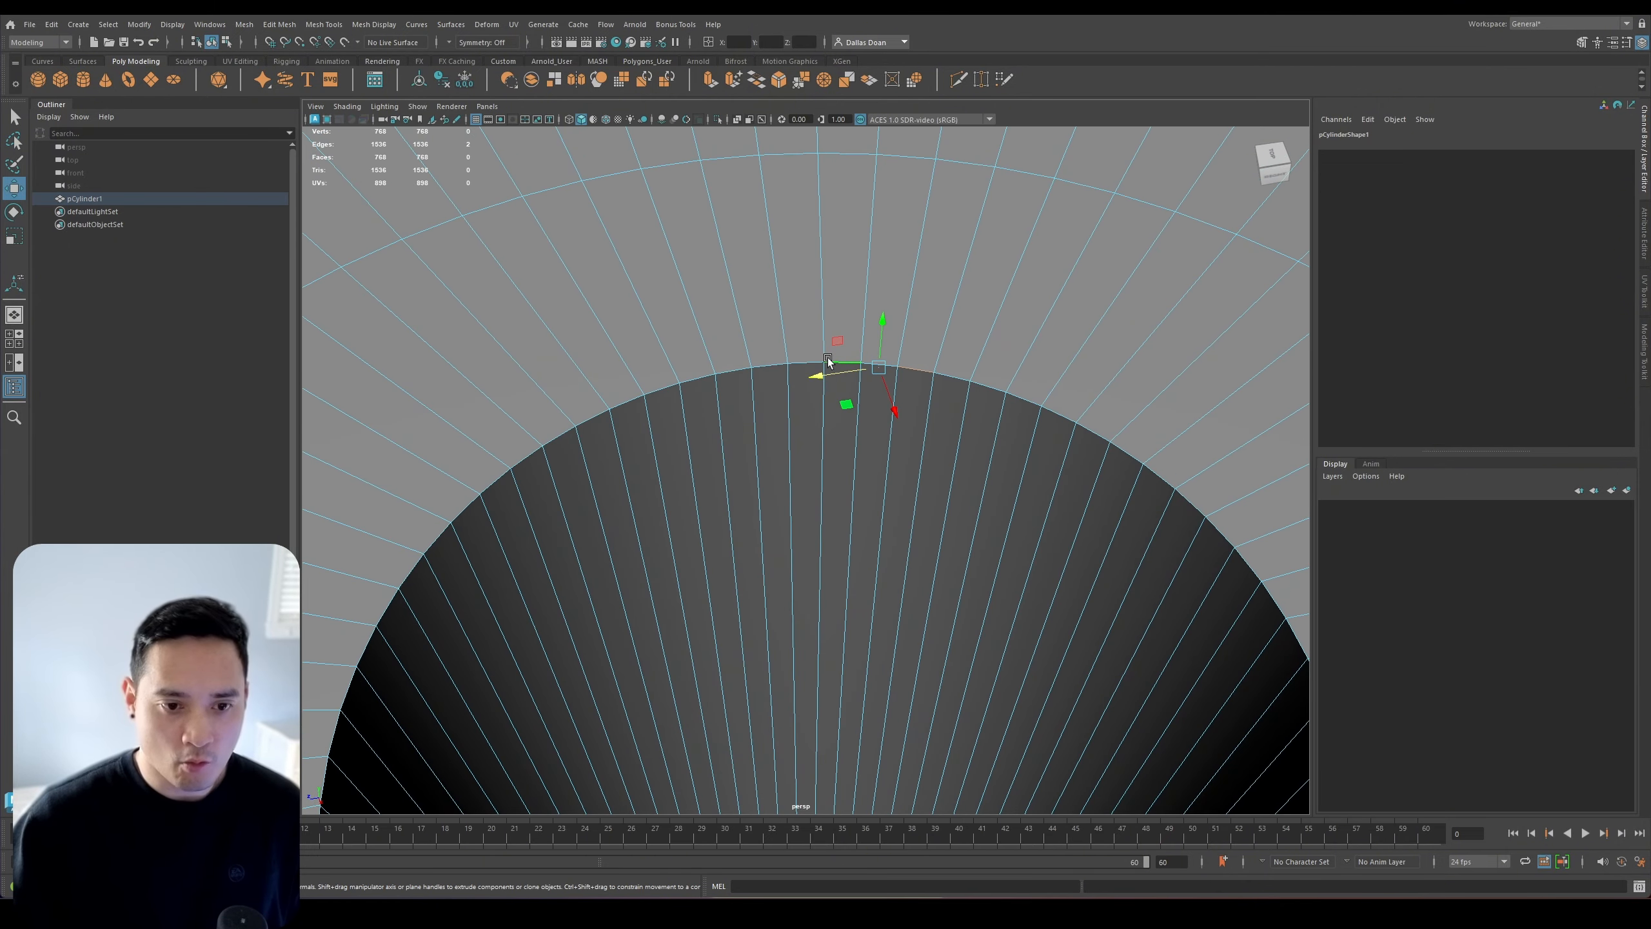
scroll(946, 416, down, 6)
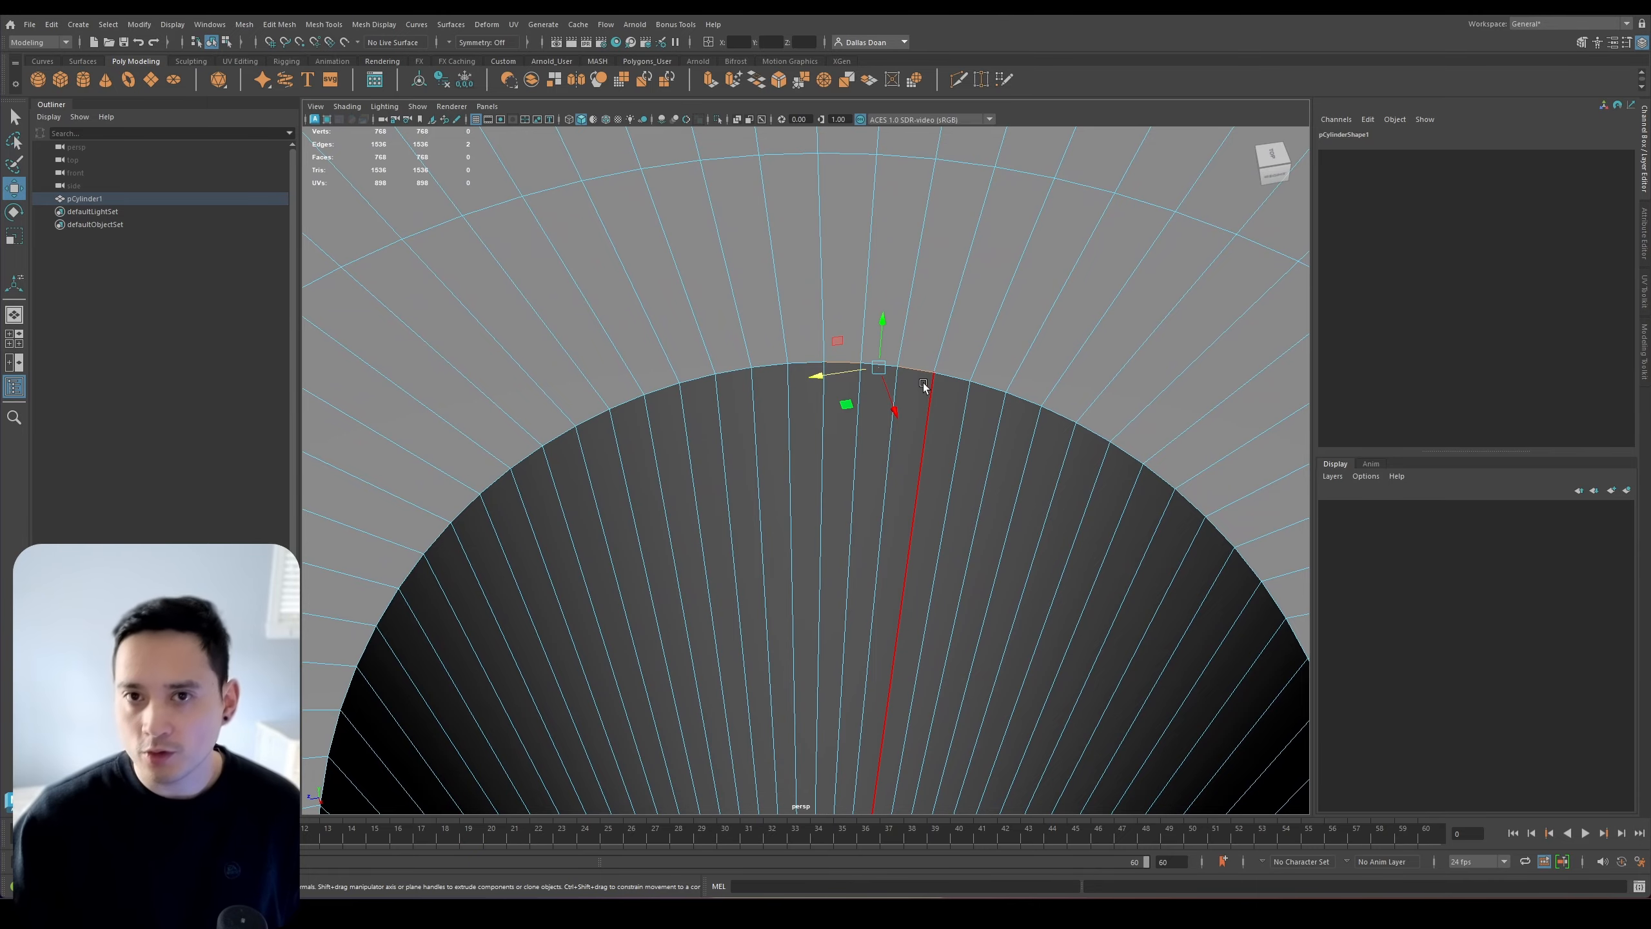
click(675, 24)
mouse_move(703, 123)
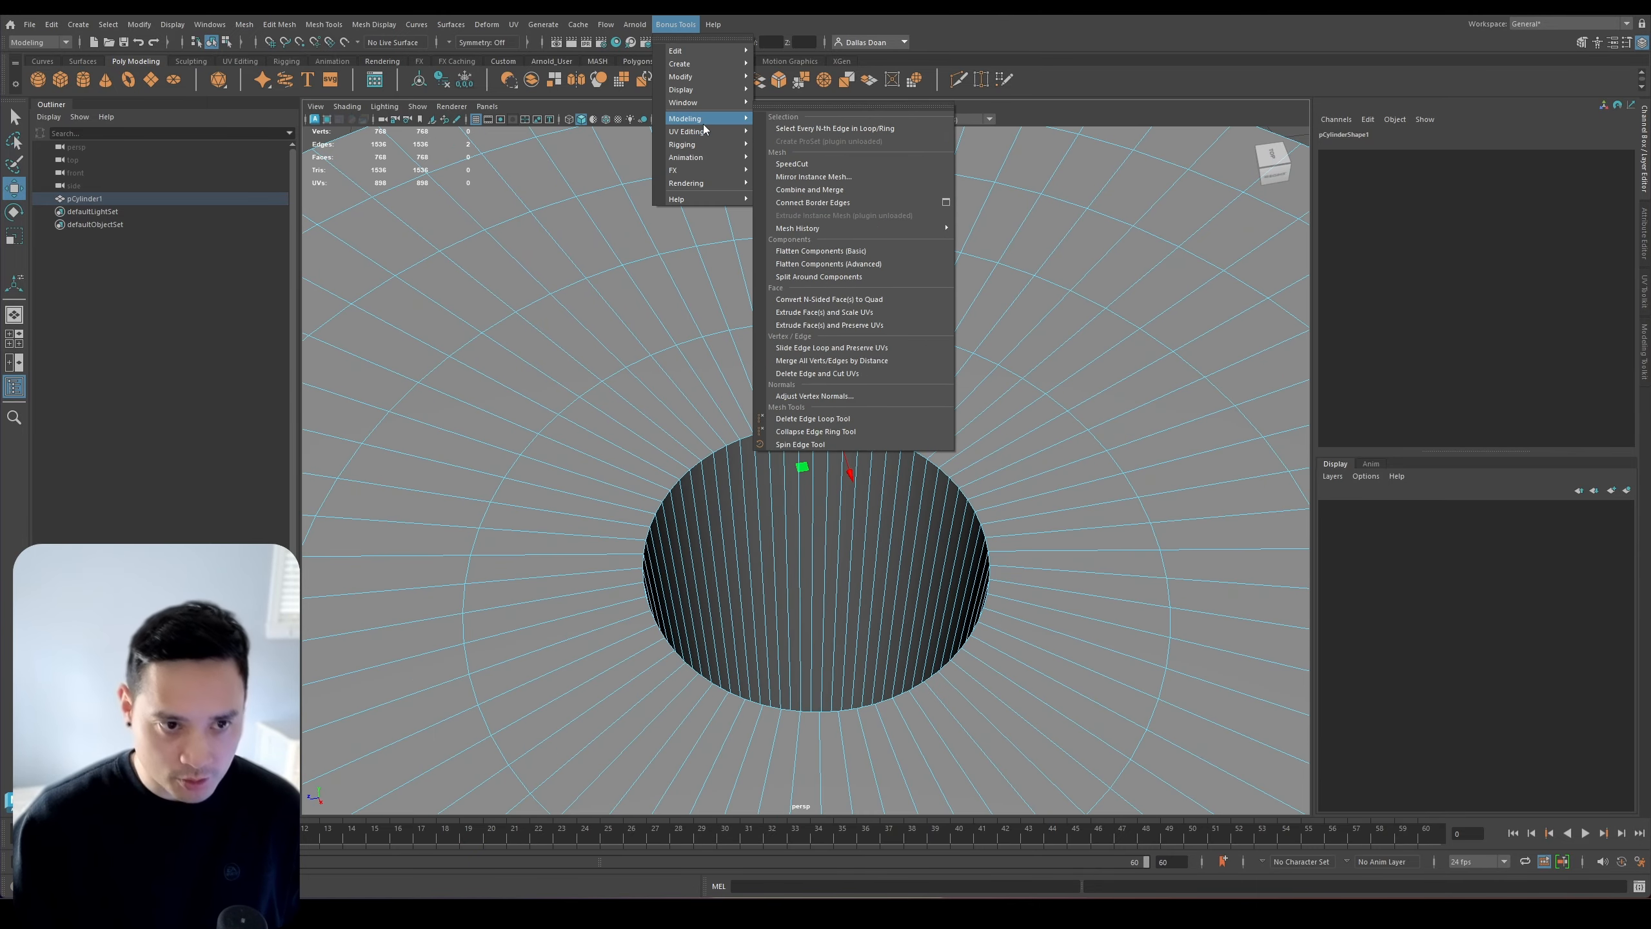
click(828, 129)
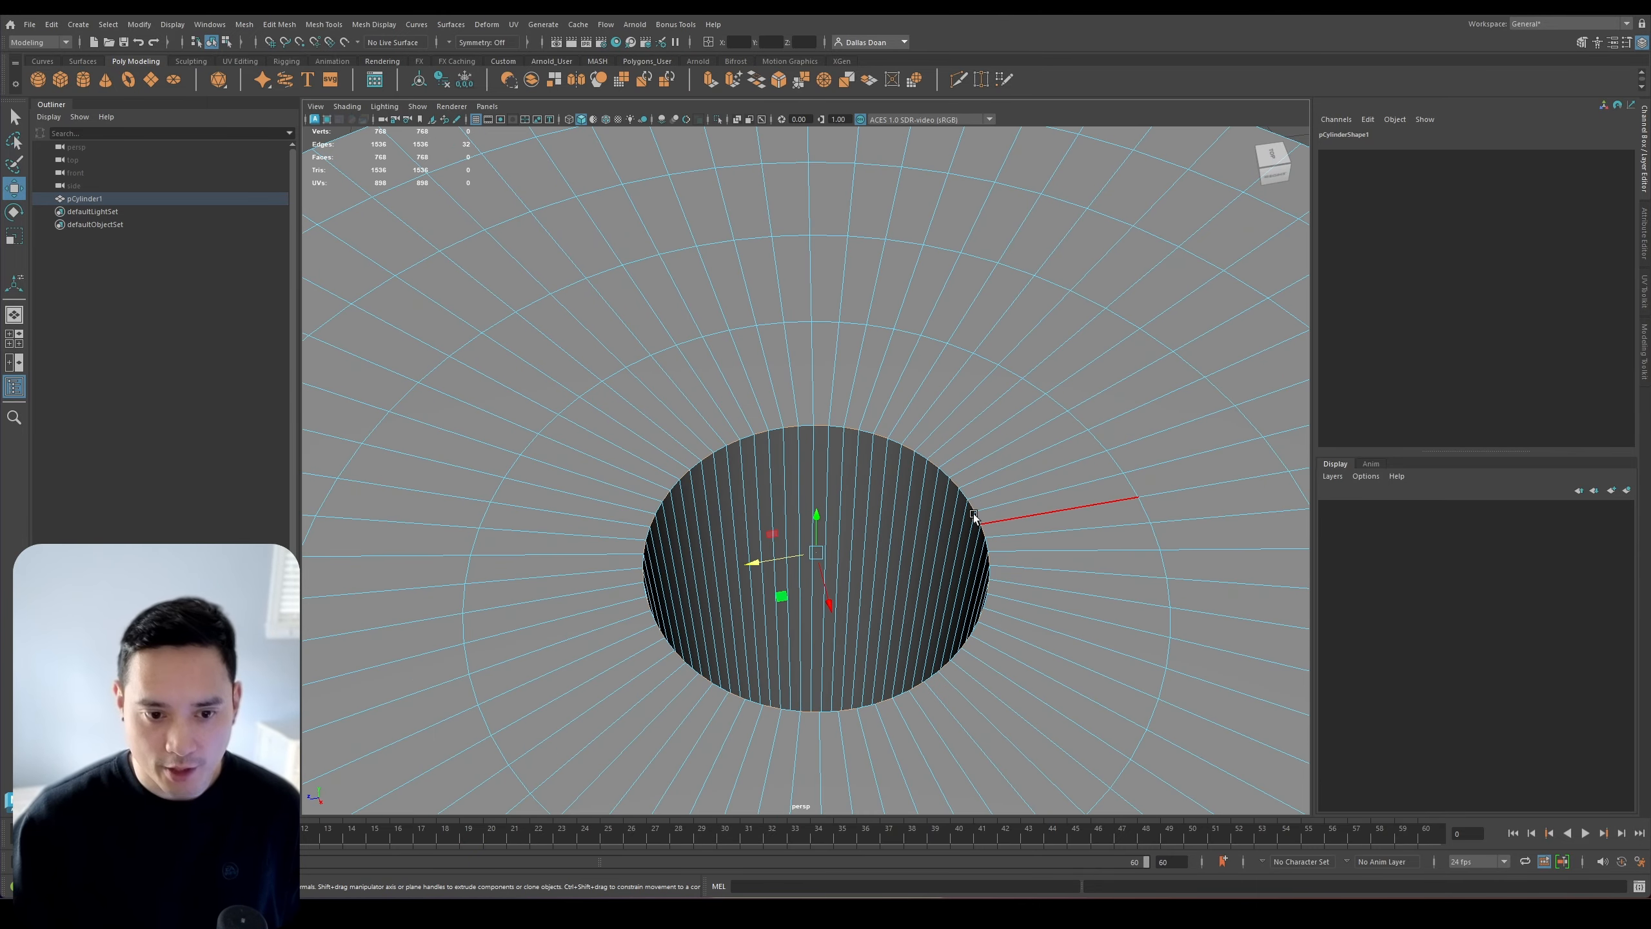
Collapse the selected alternate edges of the hole's upper rim
scroll(1047, 514, up, 4)
scroll(1024, 538, down, 2)
alt+middle_drag(1024, 538, 984, 441)
mouse_move(985, 441)
alt+mouse_down()
mouse_move(984, 488)
mouse_move(955, 442)
alt+mouse_up()
alt+middle_drag(955, 442, 965, 481)
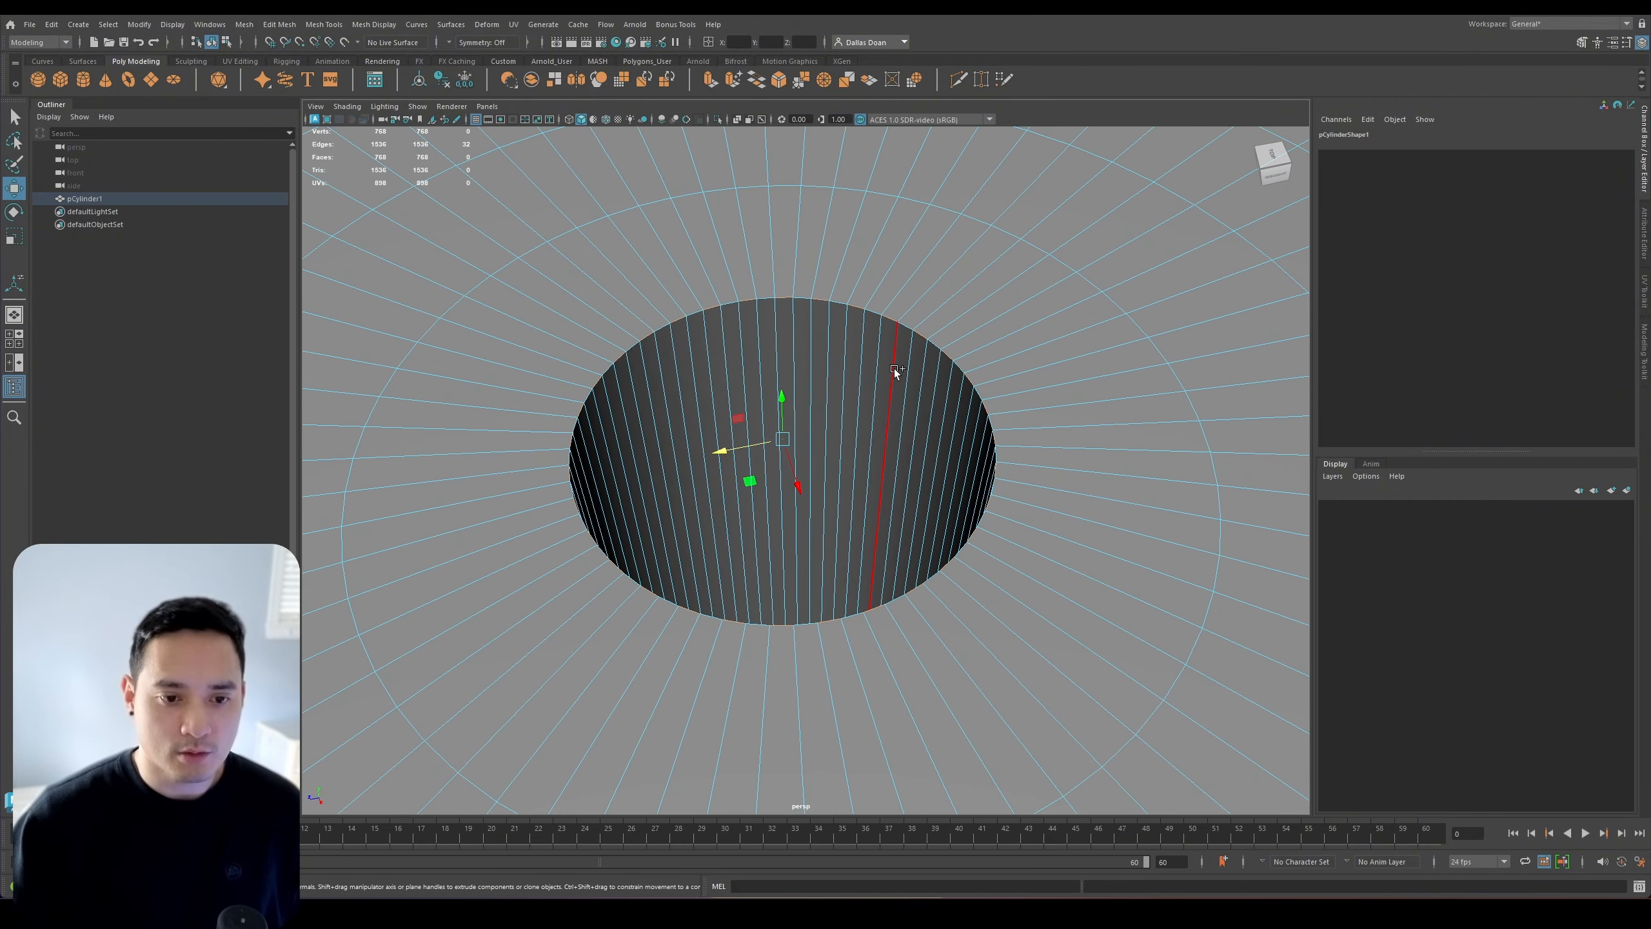
shift+right_drag(895, 369, 975, 334)
Select every second edge around the hole's bottom rim, starting from two alternate edges, with Select Every N-th Edge in Loop/Ring
alt+right_drag(965, 416, 851, 403)
mouse_move(851, 403)
alt+mouse_down()
mouse_move(840, 420)
mouse_move(877, 416)
alt+mouse_up()
alt+right_drag(877, 416, 825, 411)
alt+drag(825, 413, 859, 411)
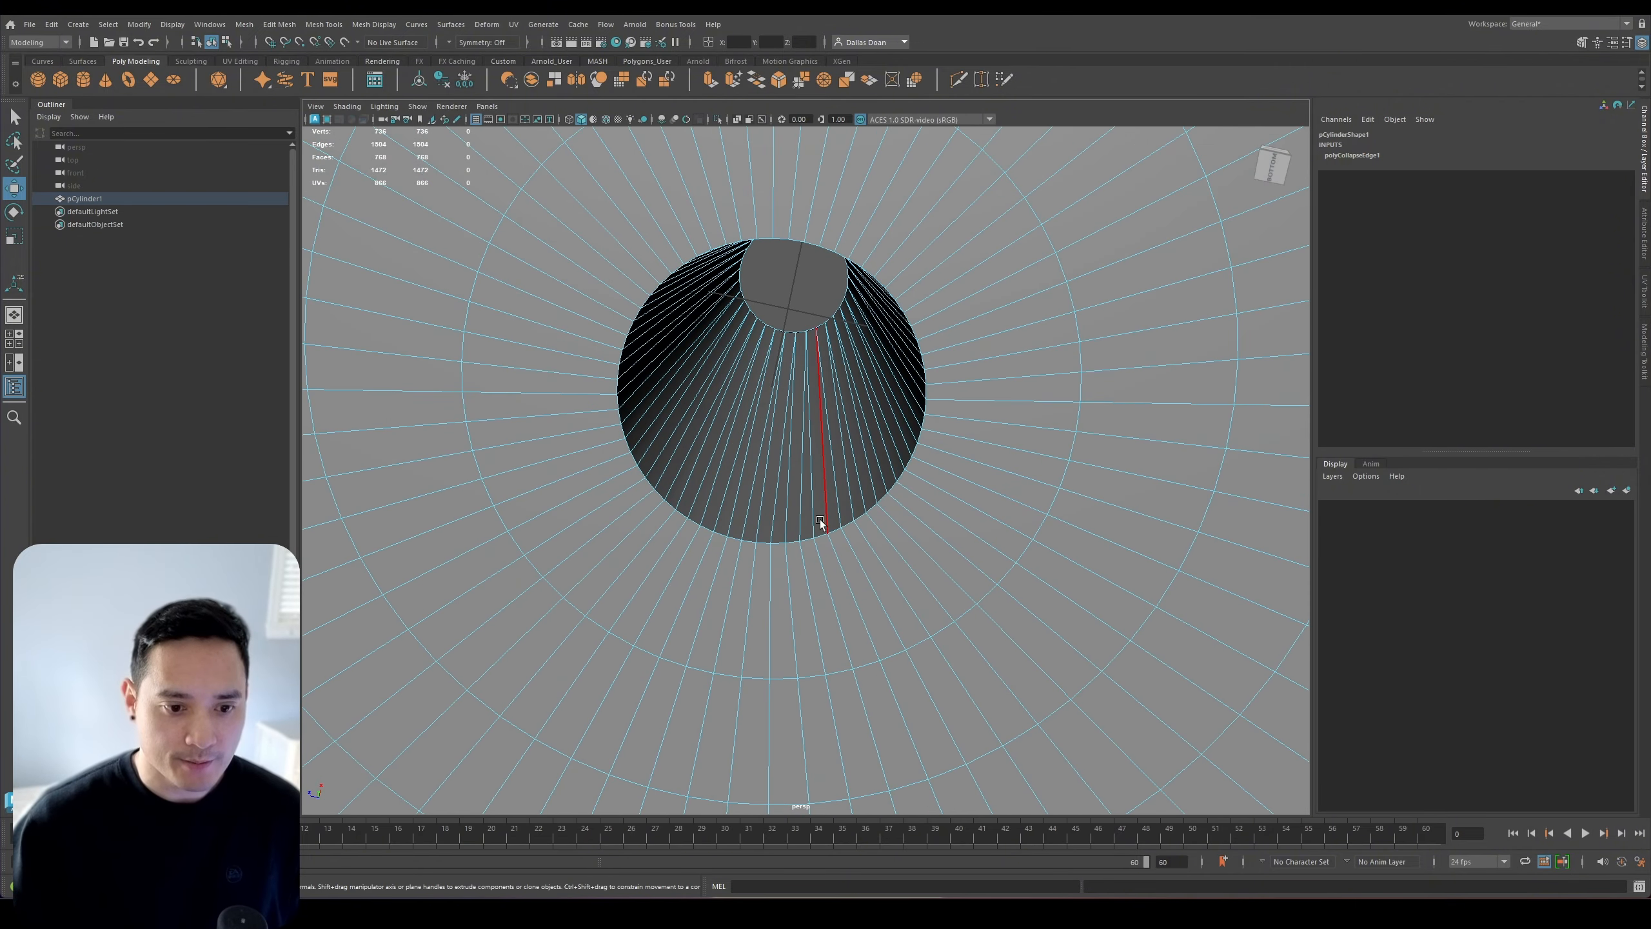
click(808, 538)
shift+click(840, 532)
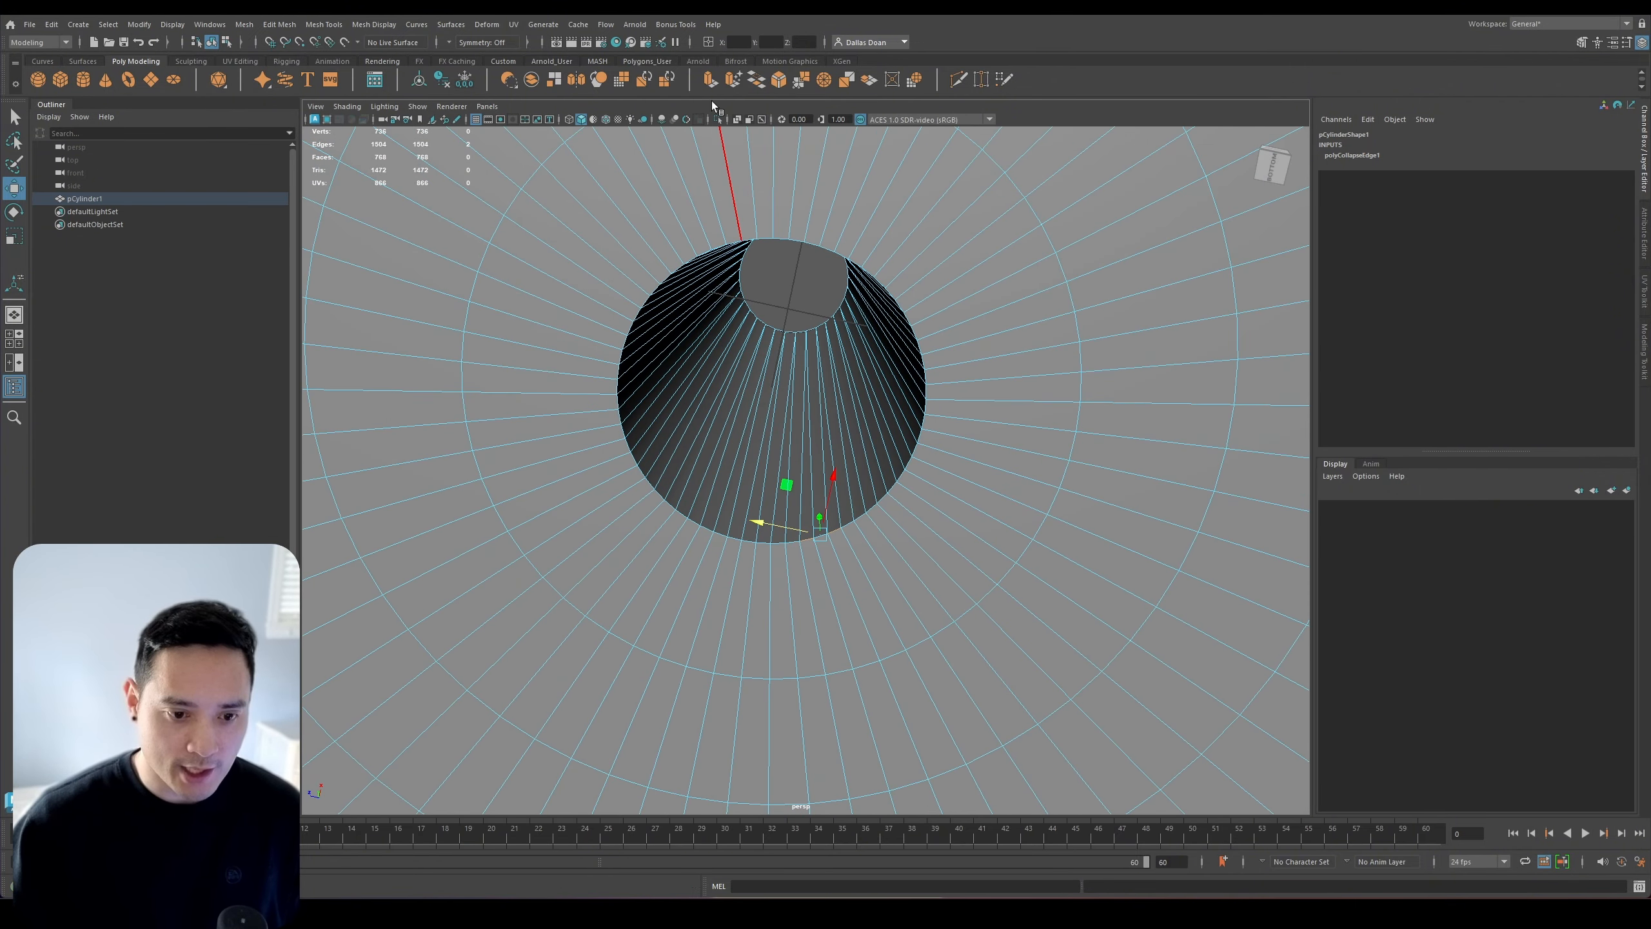
click(662, 26)
mouse_move(689, 119)
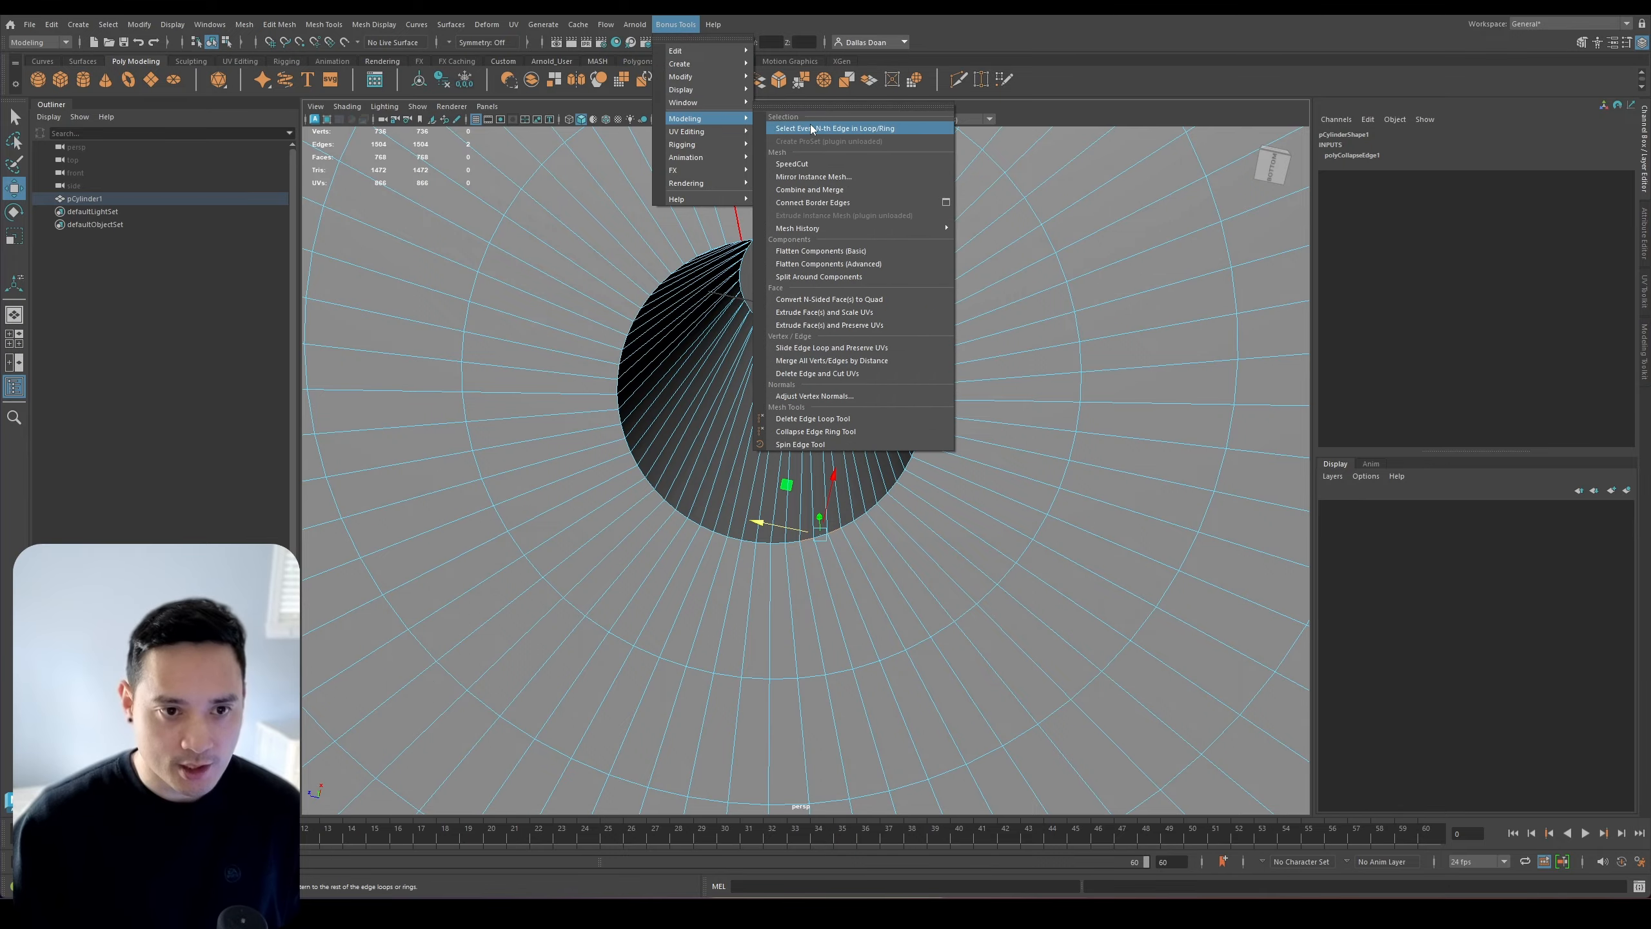
click(811, 122)
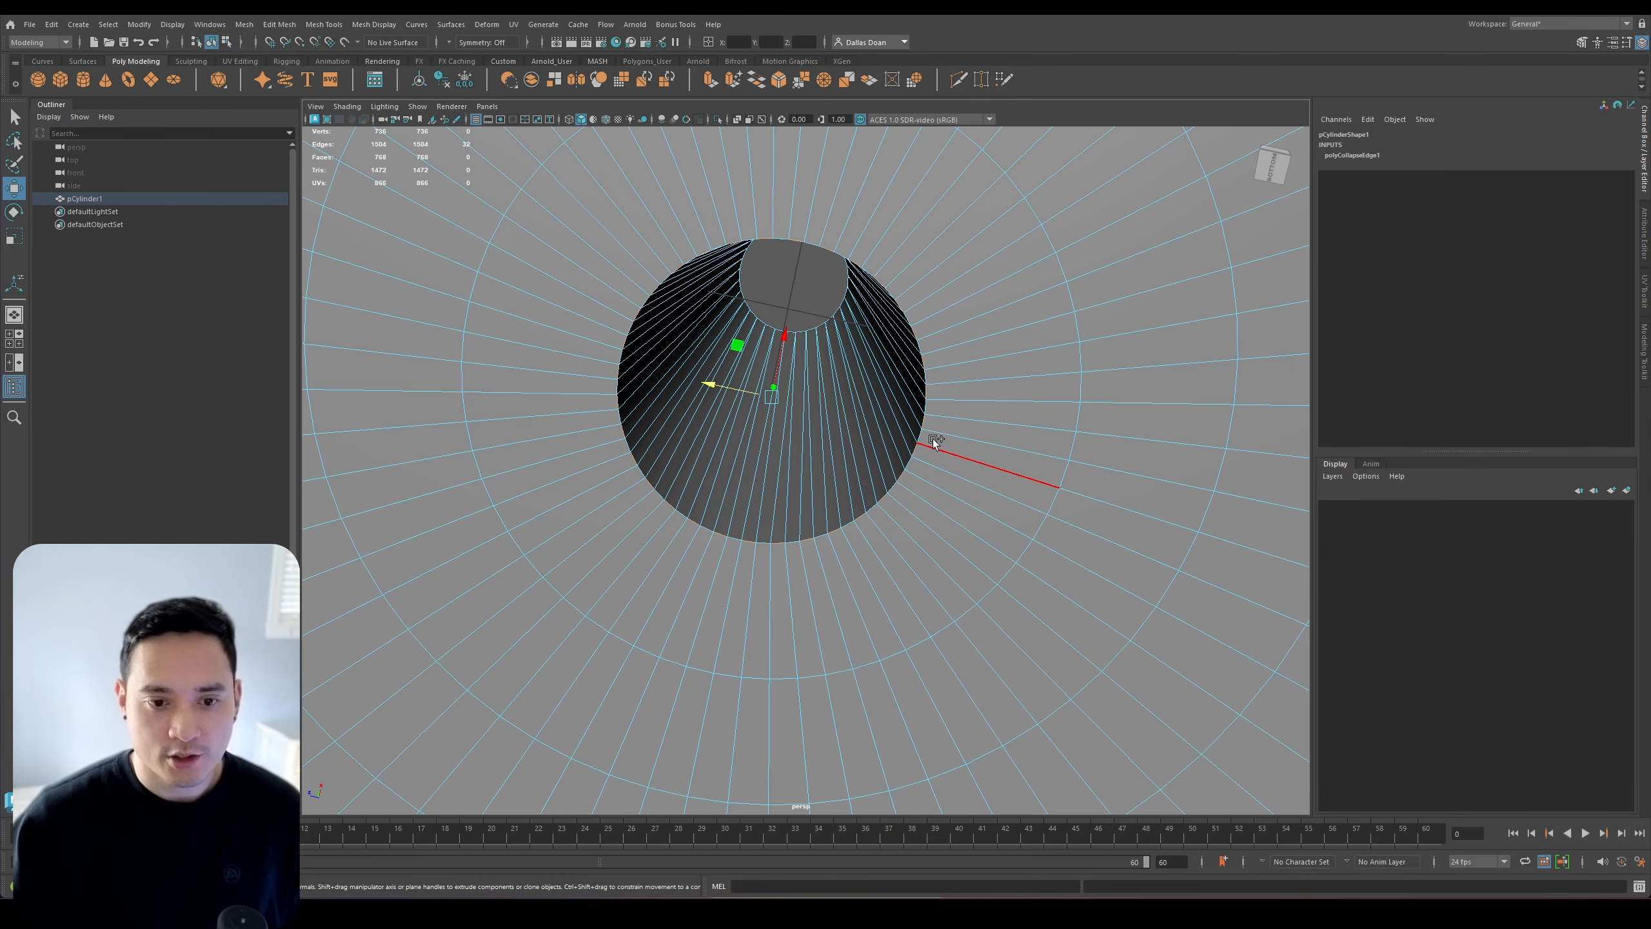
Collapse the selected alternate edges of the hole's bottom rim and return to object selection
shift+right_drag(934, 441, 1005, 410)
alt+right_drag(965, 468, 851, 427)
alt+drag(851, 427, 879, 530)
right_drag(885, 466, 875, 545)
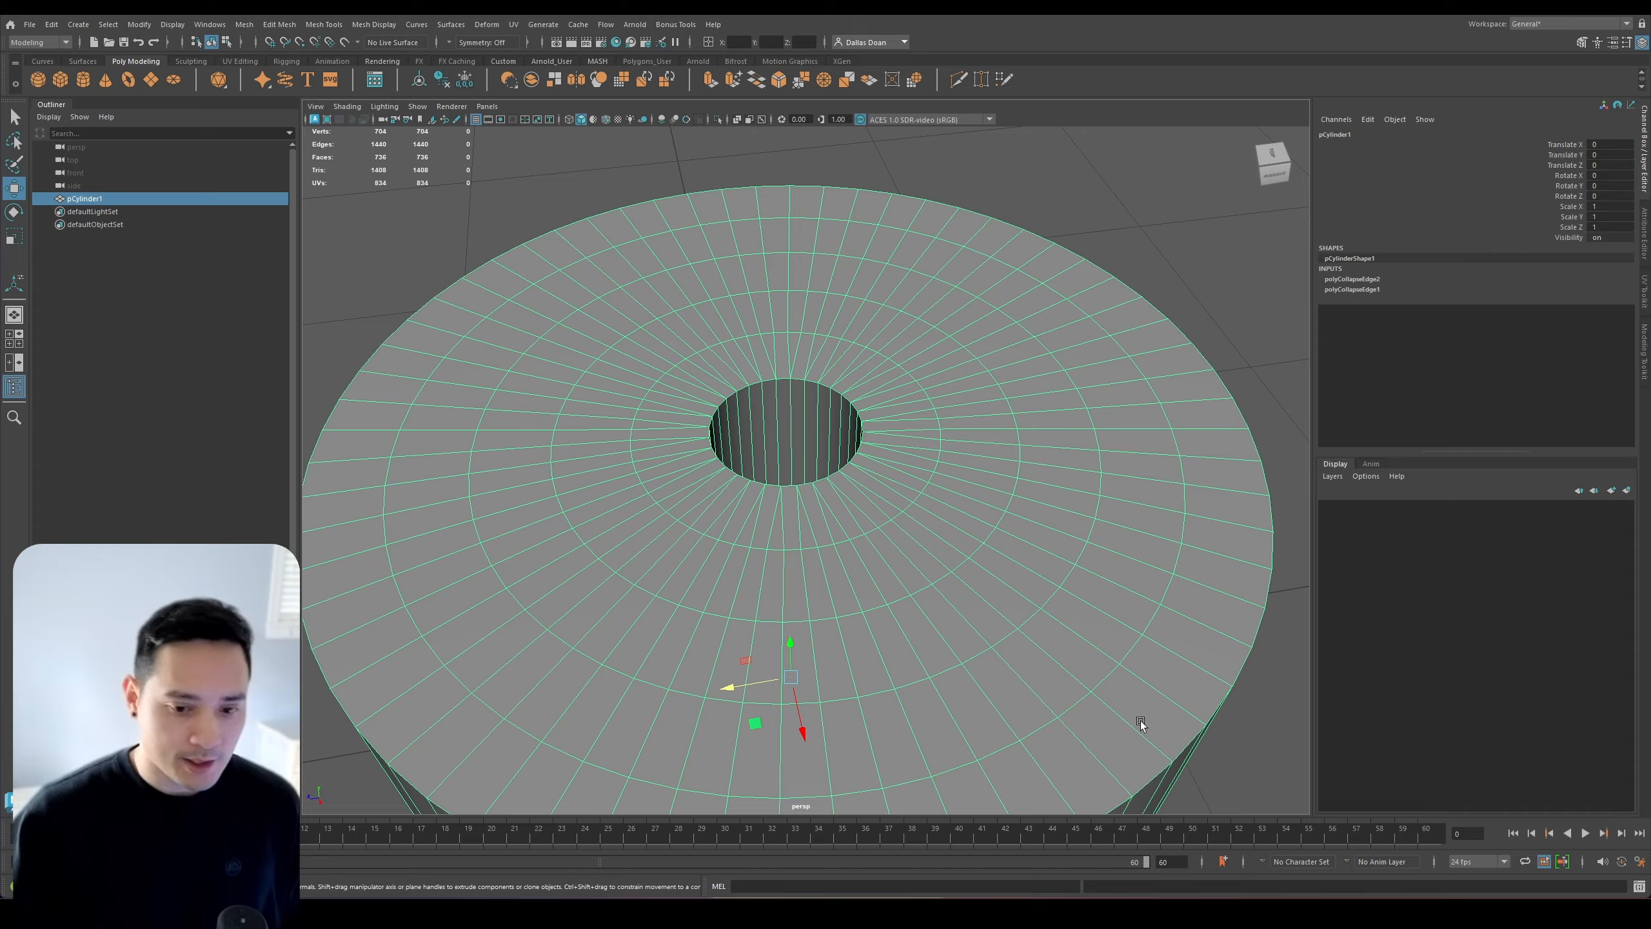
Add the Script Editor's MEL lines polySelectEdgesEveryN "edgeLoopOrBorder" 2; and polySelectEdgesEveryN "edgeRing" 2; to the Poly Modeling shelf as separate buttons
click(1639, 886)
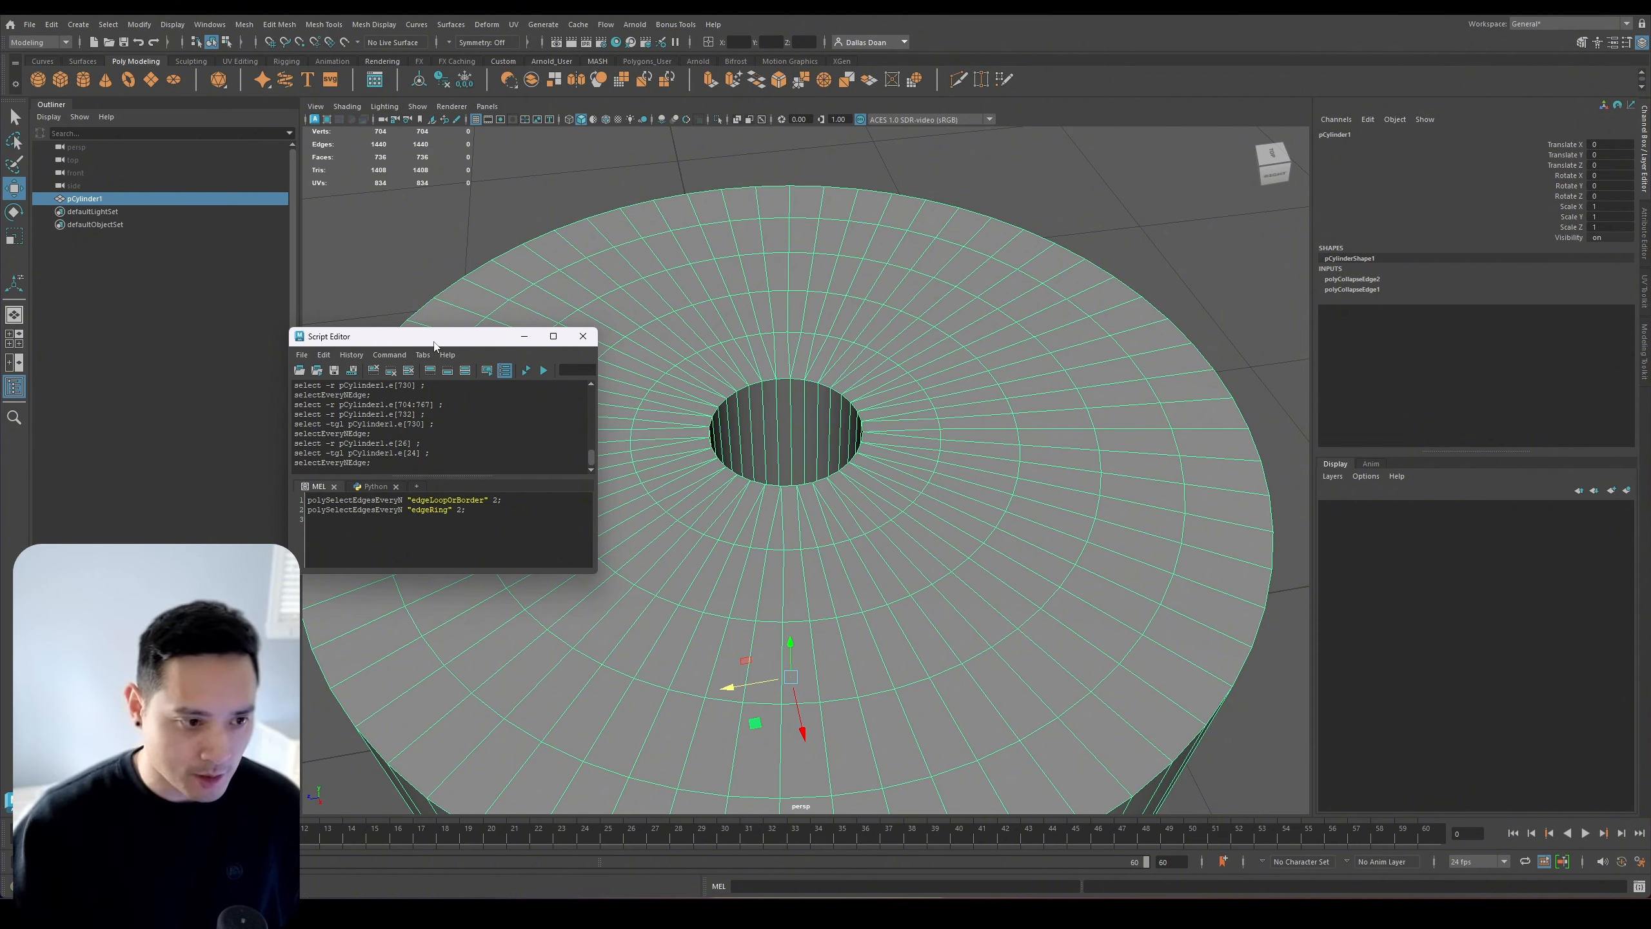
drag(434, 340, 259, 328)
drag(330, 486, 112, 487)
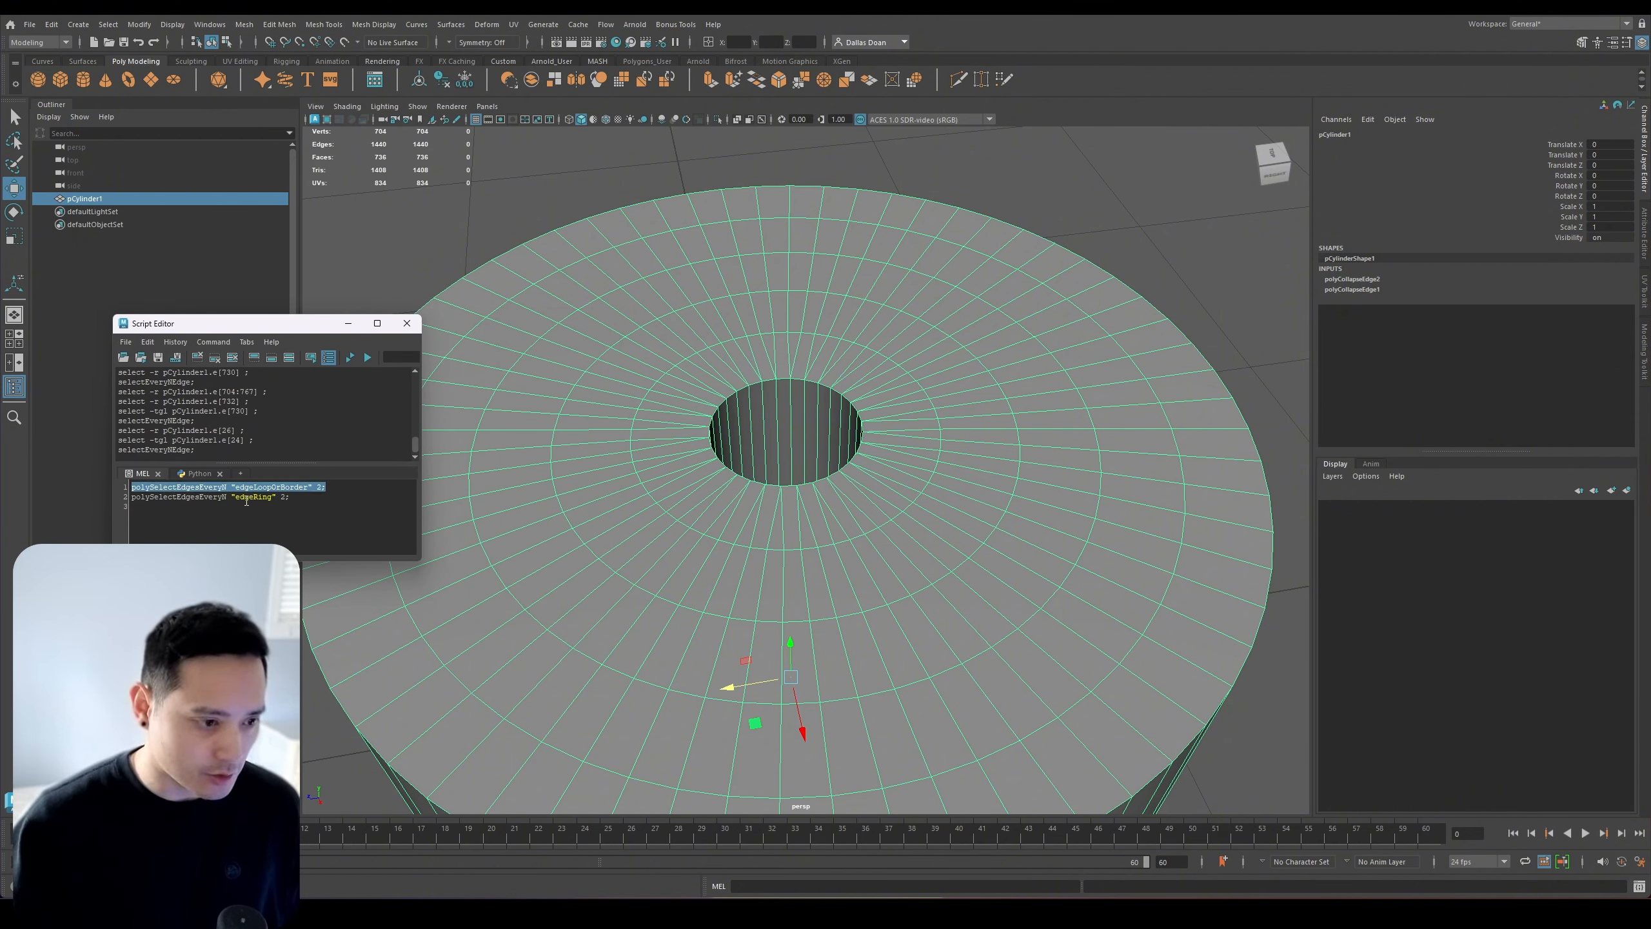
middle_drag(274, 491, 1064, 90)
drag(294, 498, 131, 500)
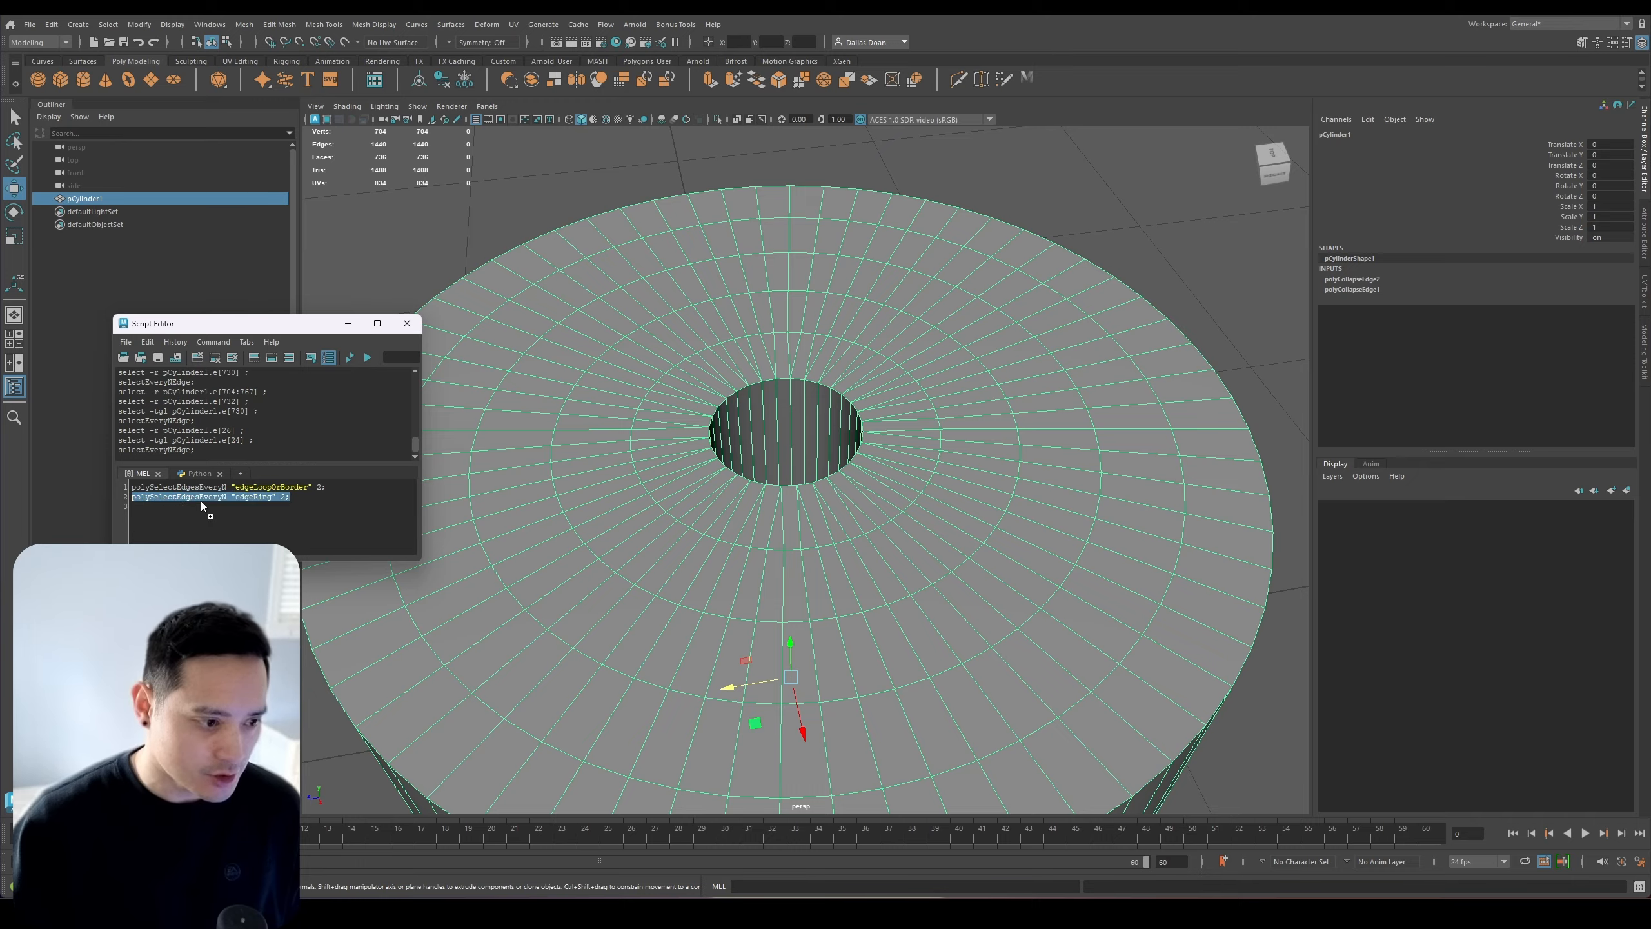
middle_drag(1105, 119, 1060, 84)
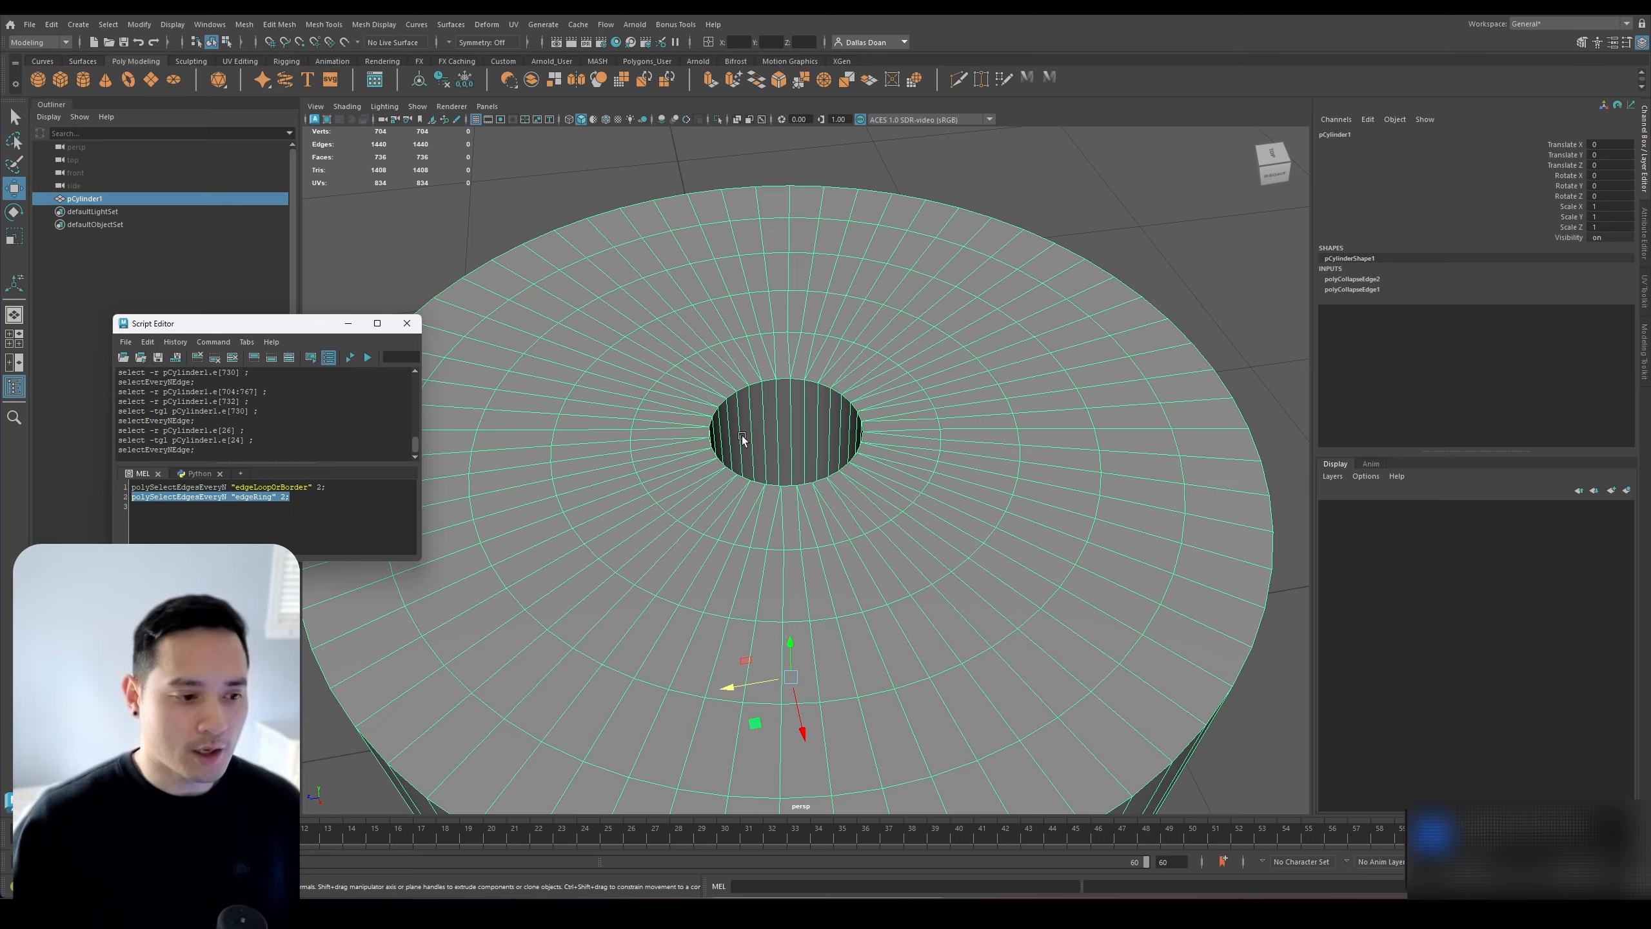
Give the edgeLoopOrBorder shelf button the icon label "OtherEdge" and save all shelves
click(312, 502)
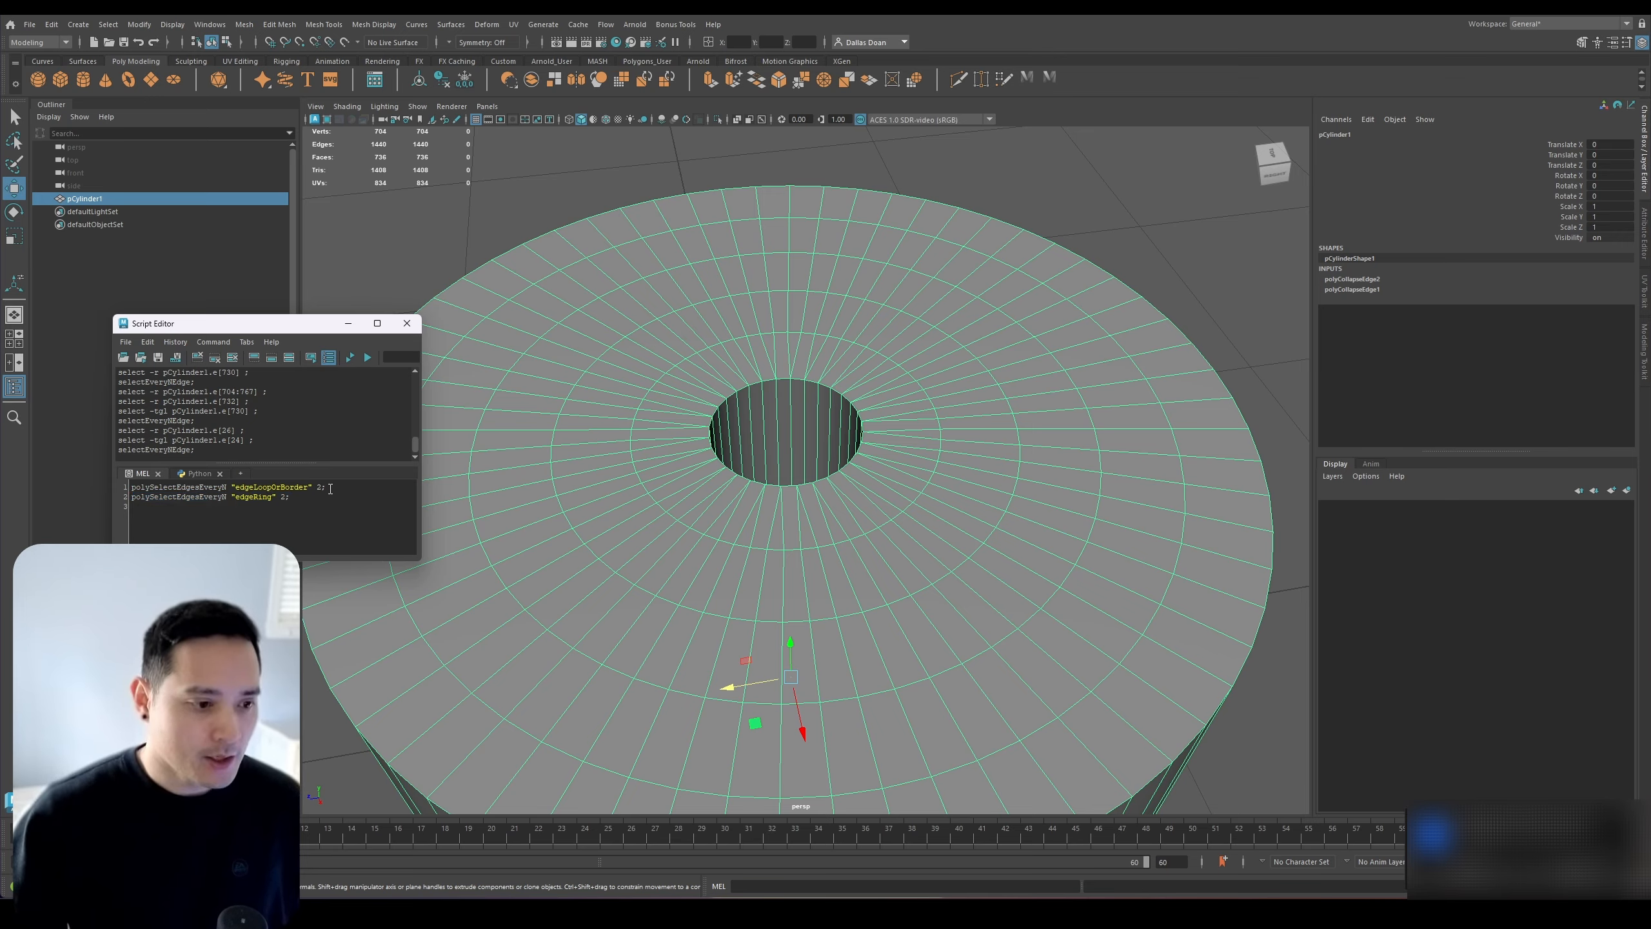
drag(331, 488, 95, 493)
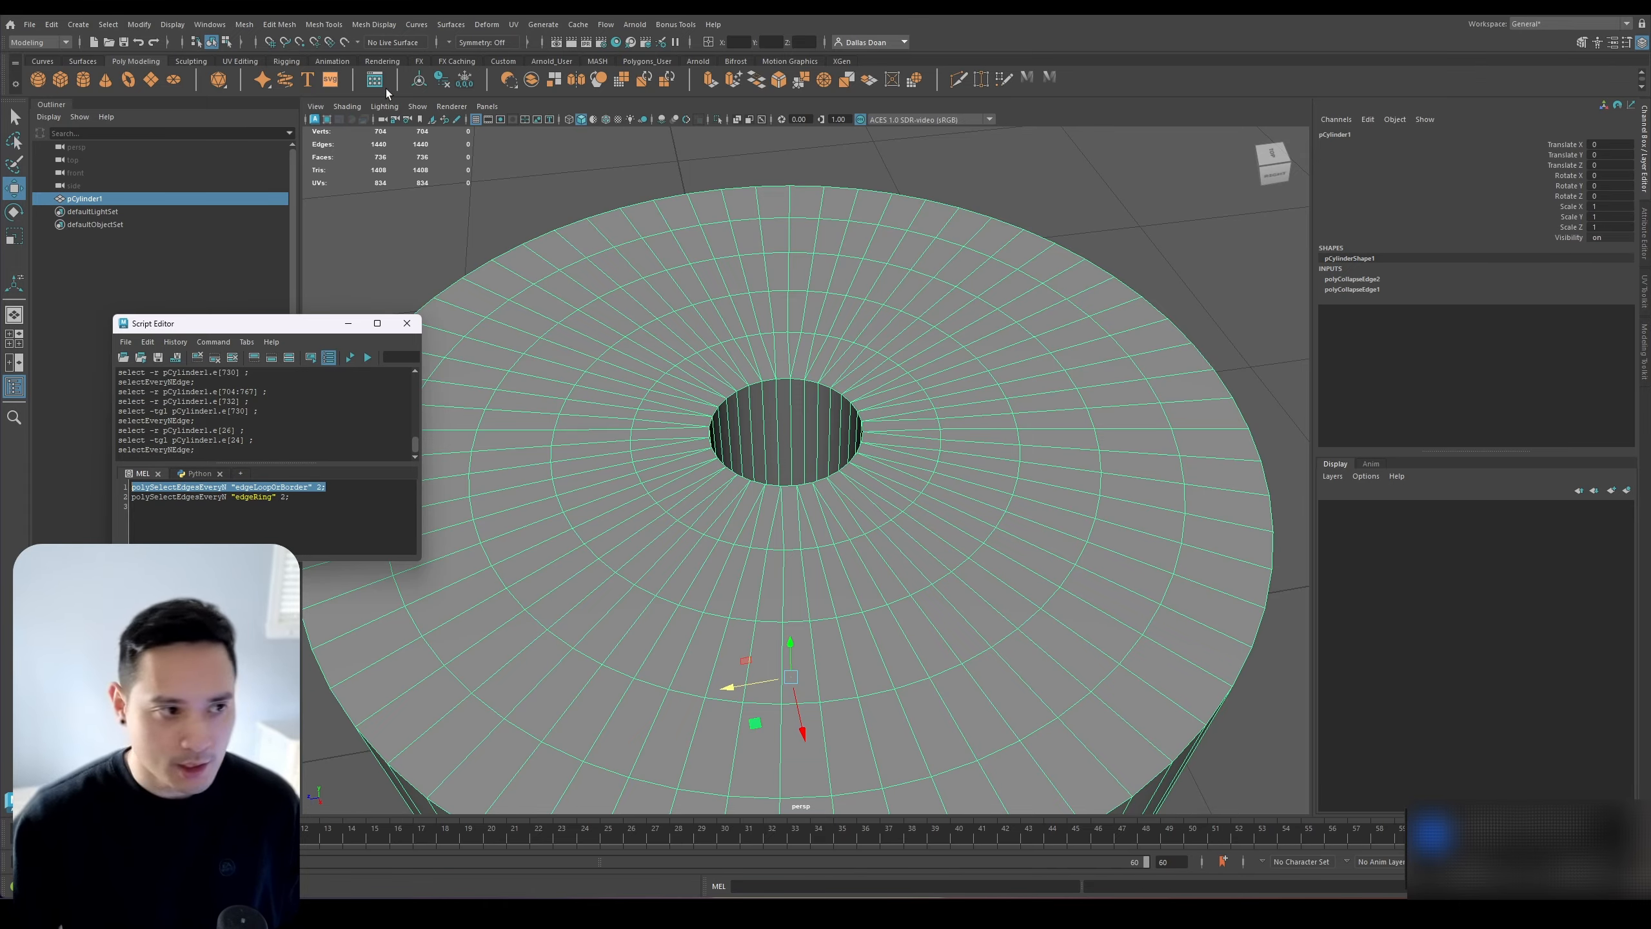
right_click(1027, 78)
click(1055, 101)
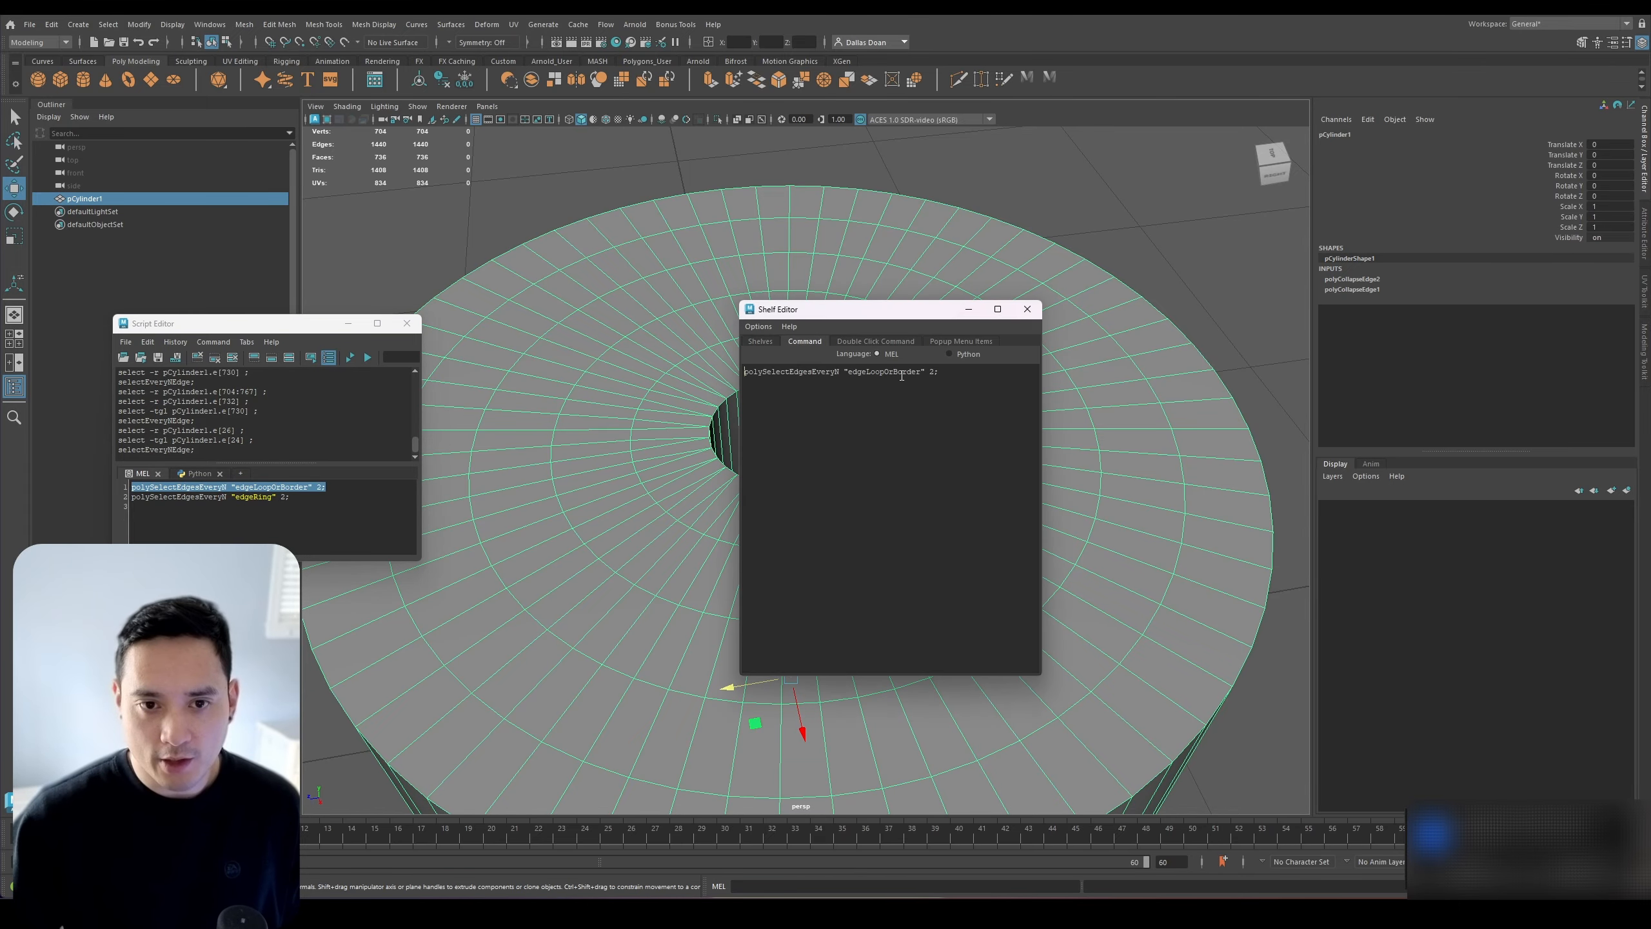
click(762, 342)
click(921, 569)
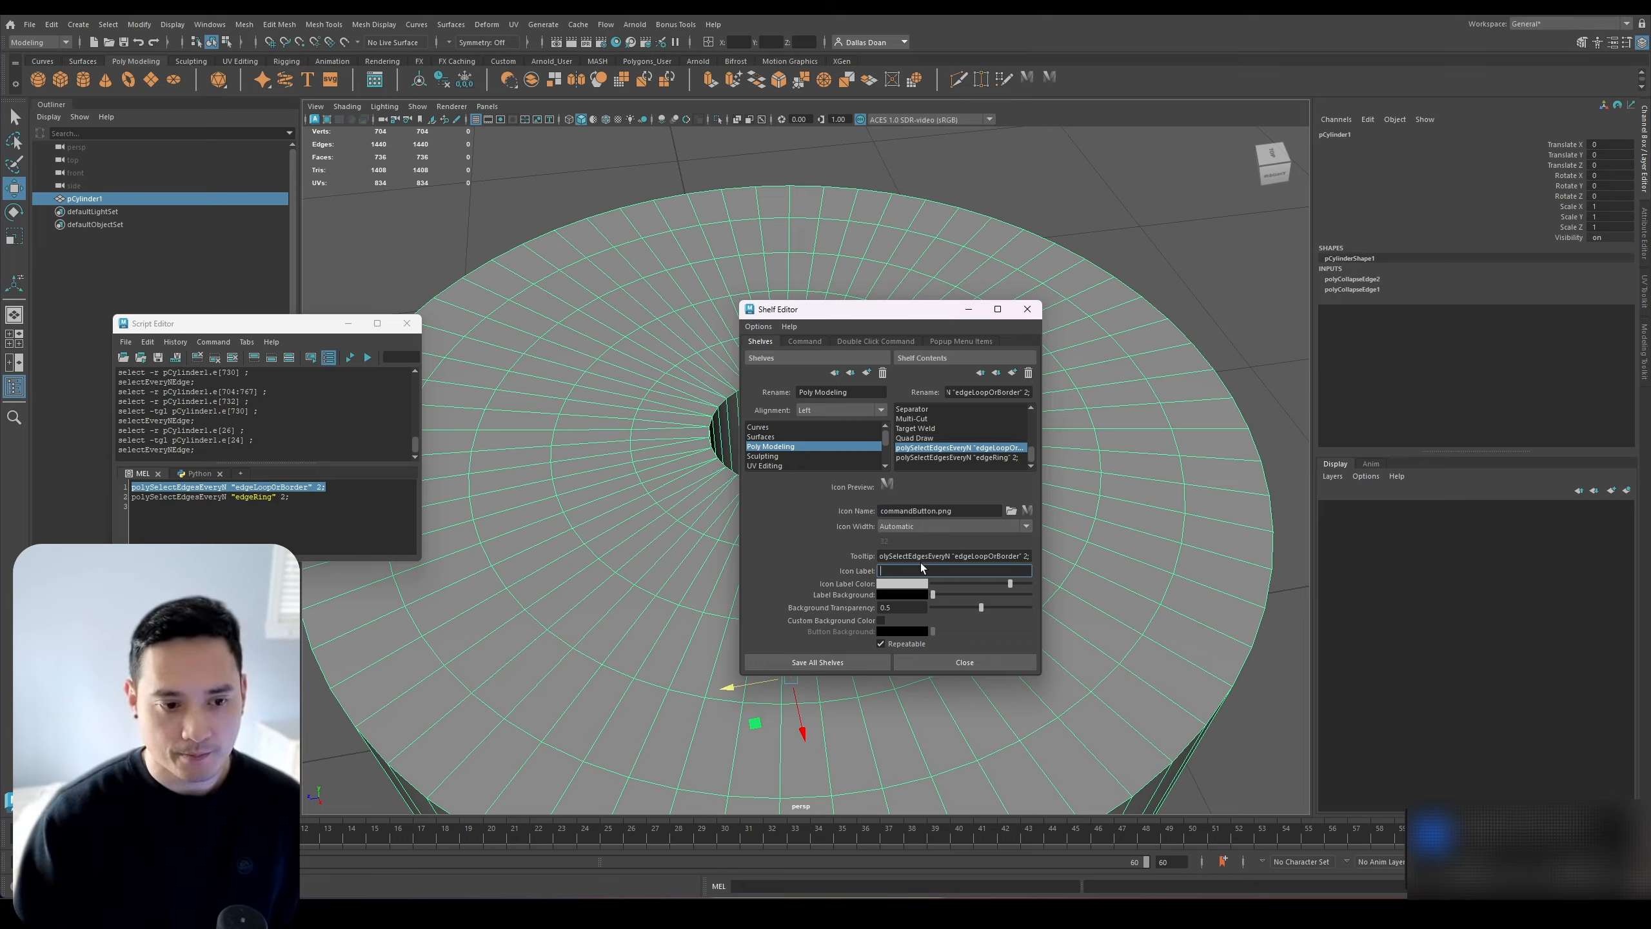
text(OtherEdge)
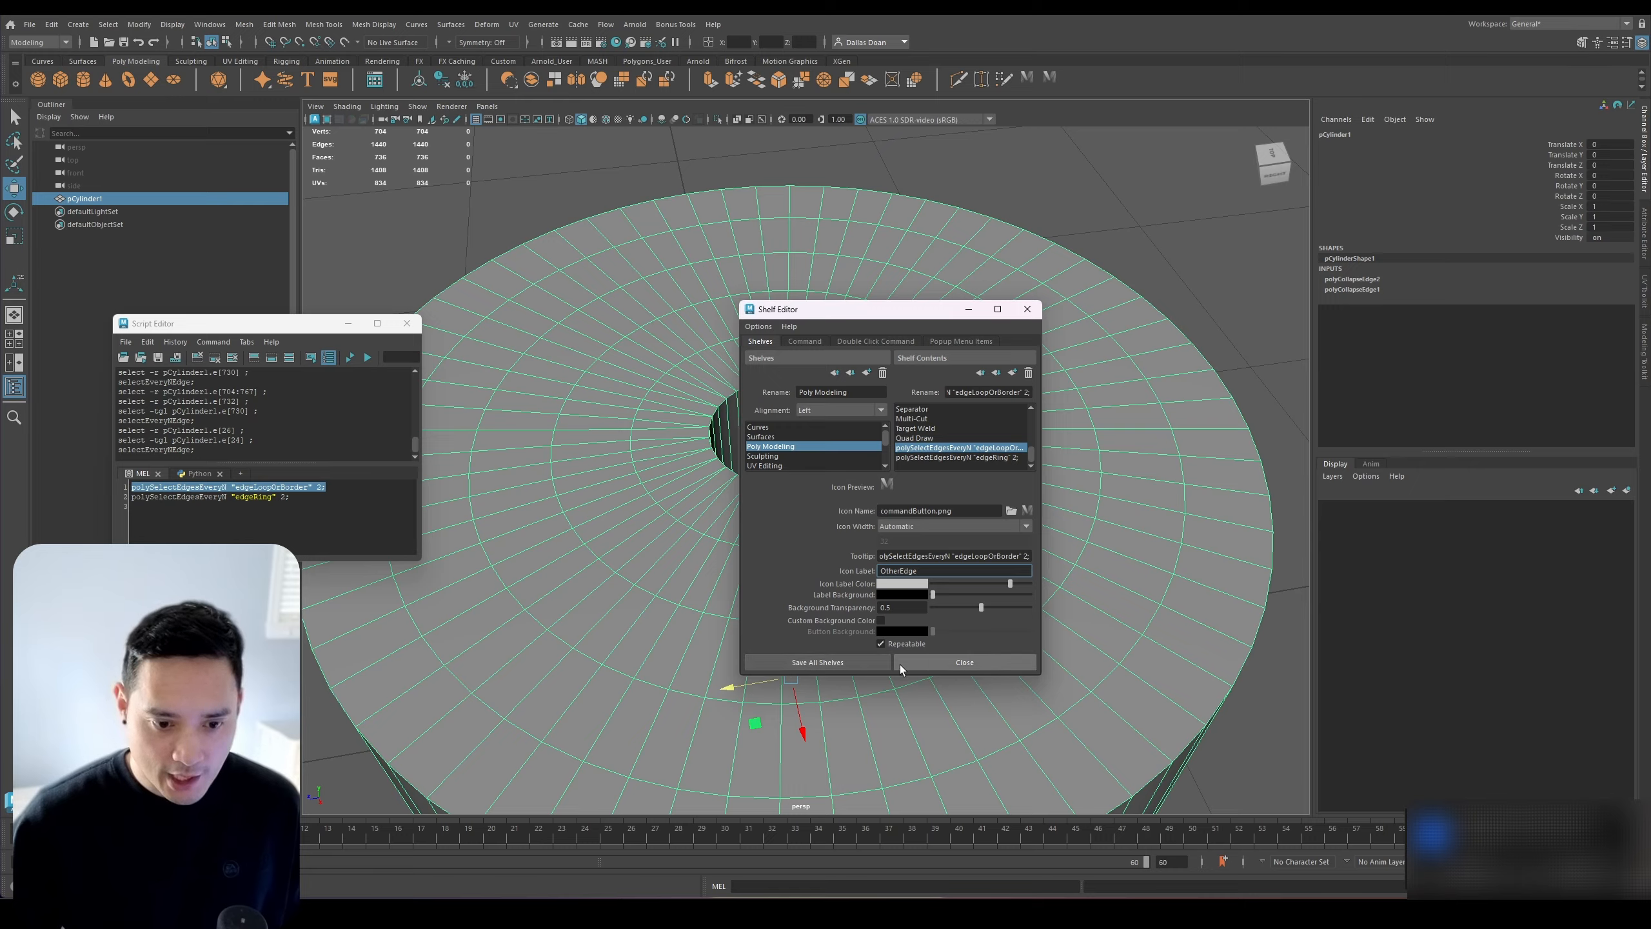
click(868, 664)
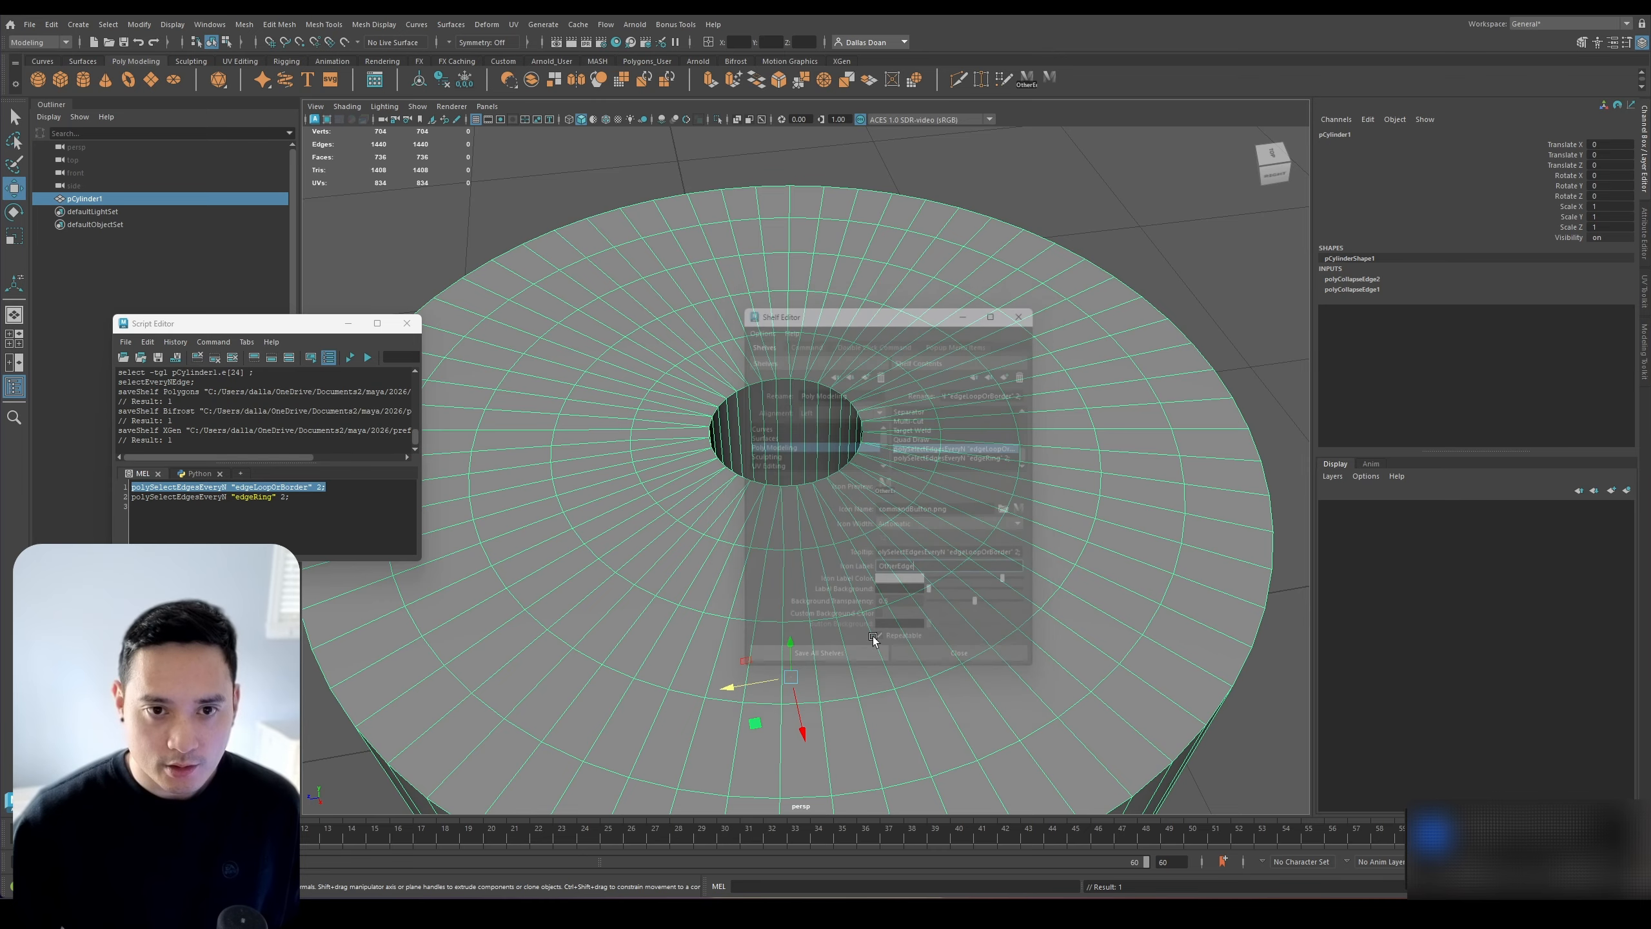
Give the edgeRing shelf button the icon label "OtherRing", save all shelves and close the Script Editor
right_click(1055, 78)
click(1080, 101)
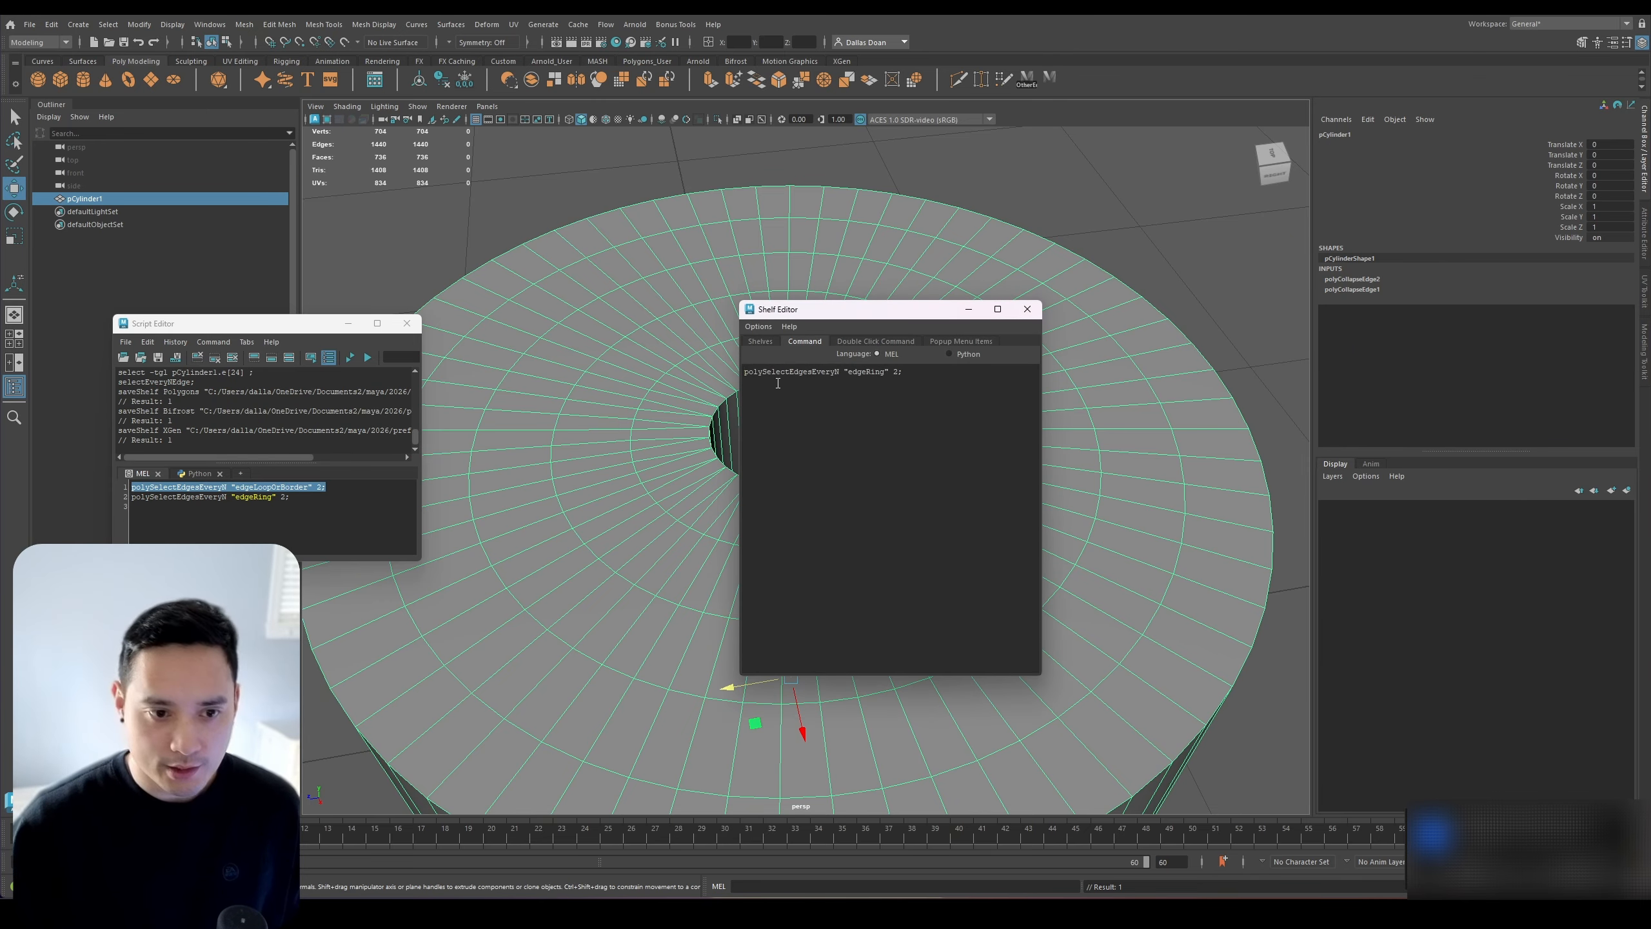
click(913, 570)
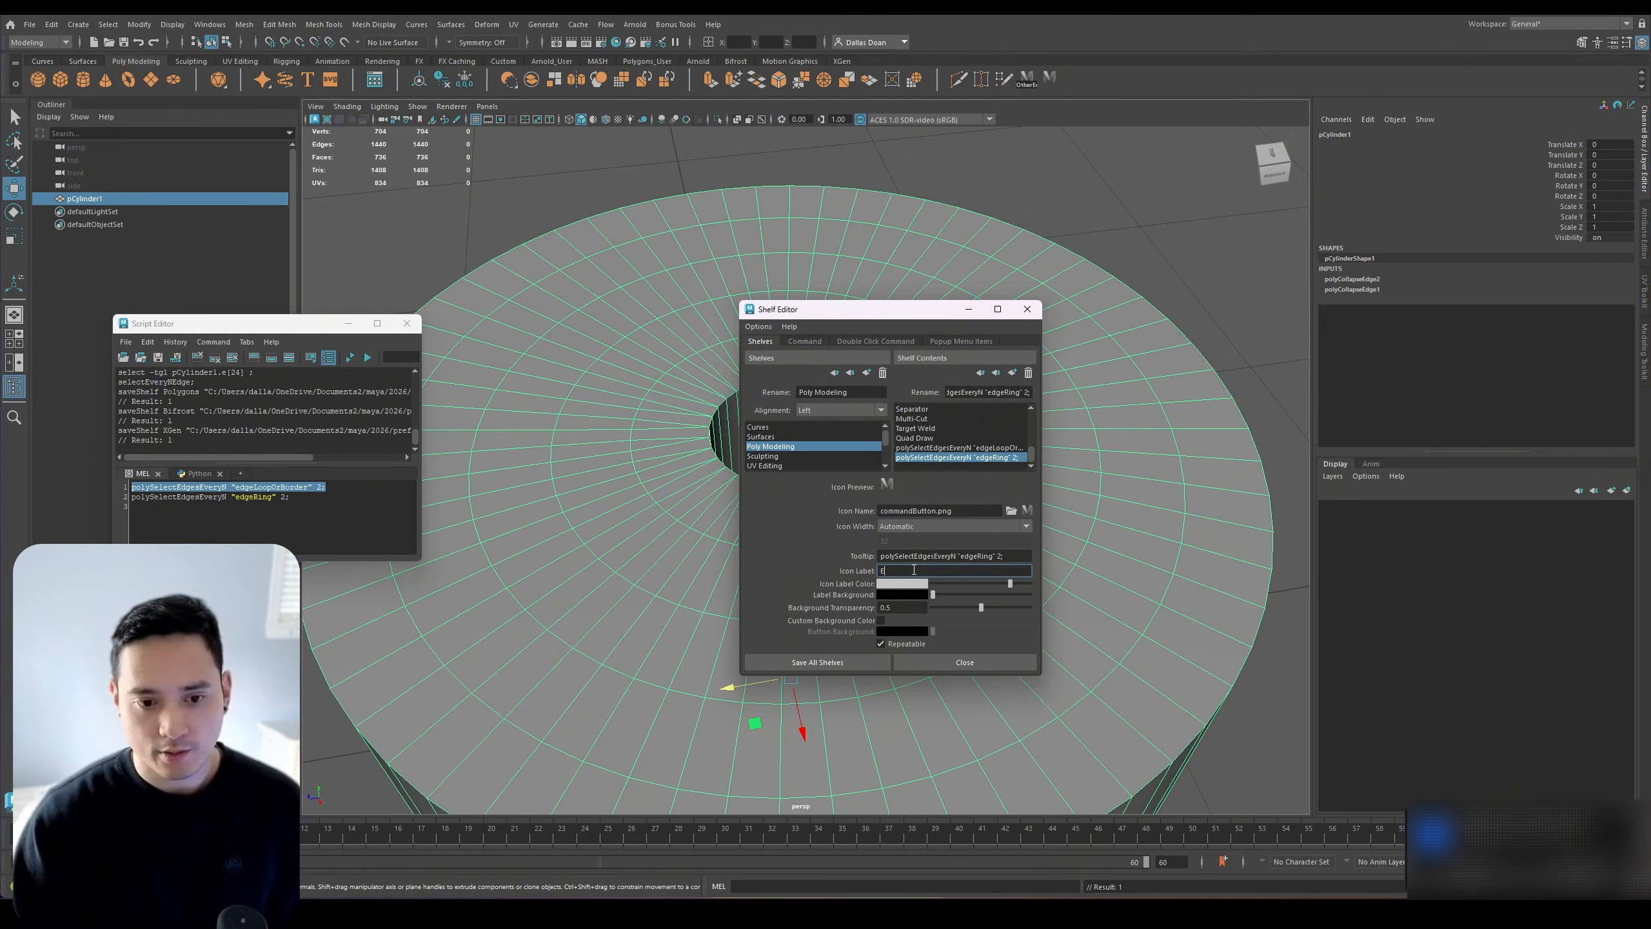
text(OtherRing)
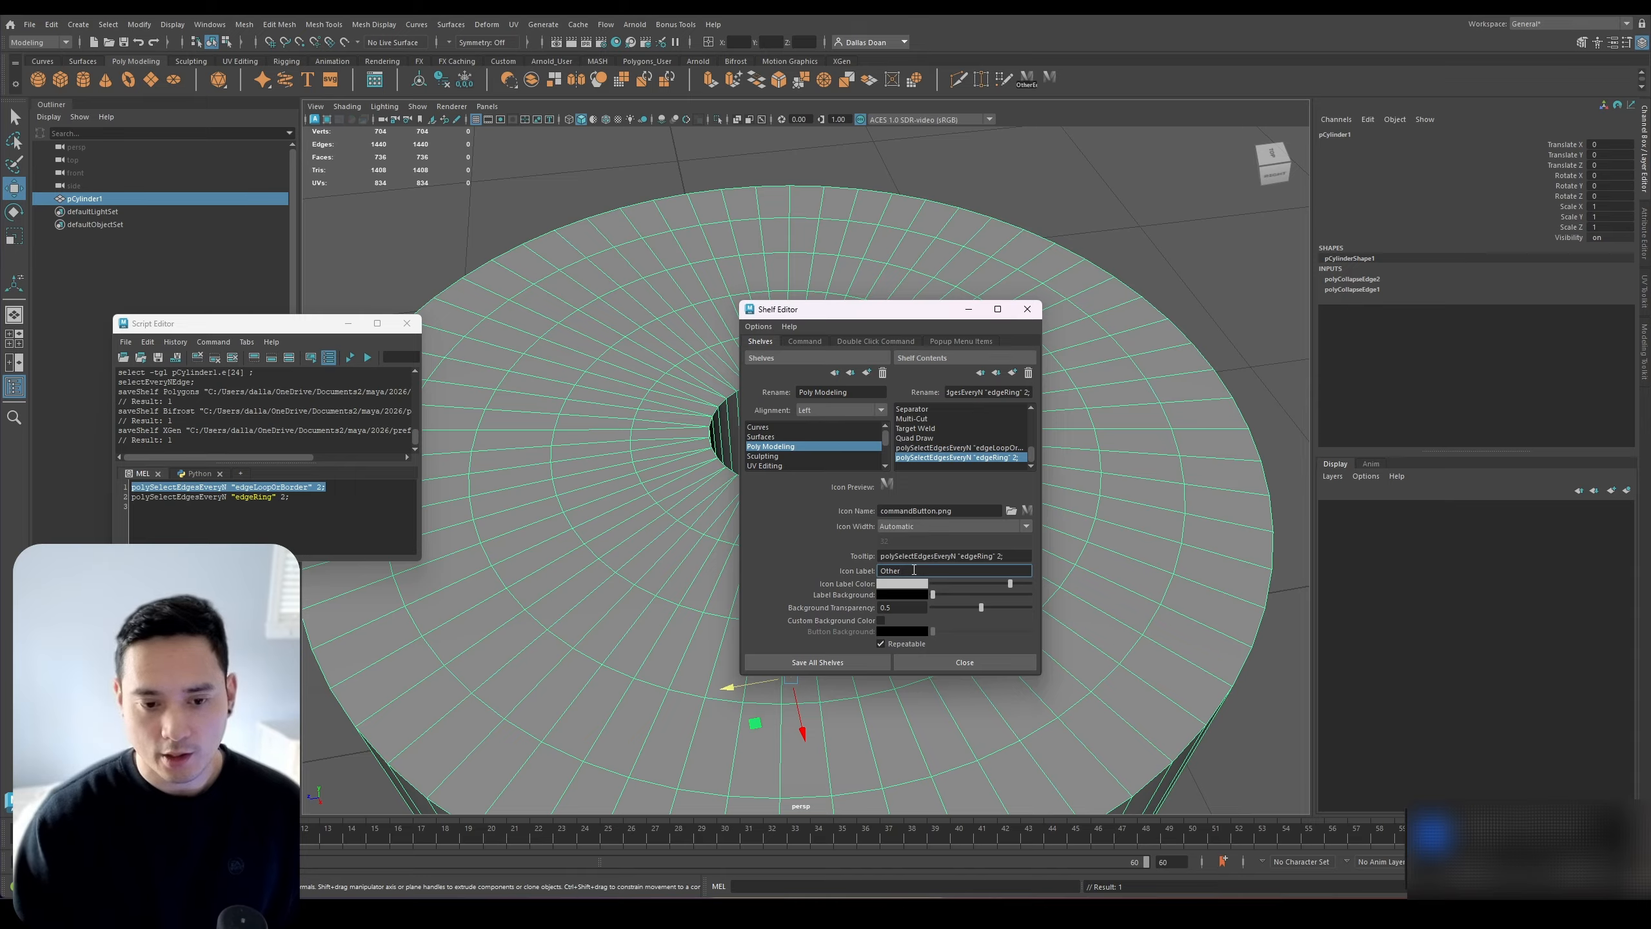
click(859, 662)
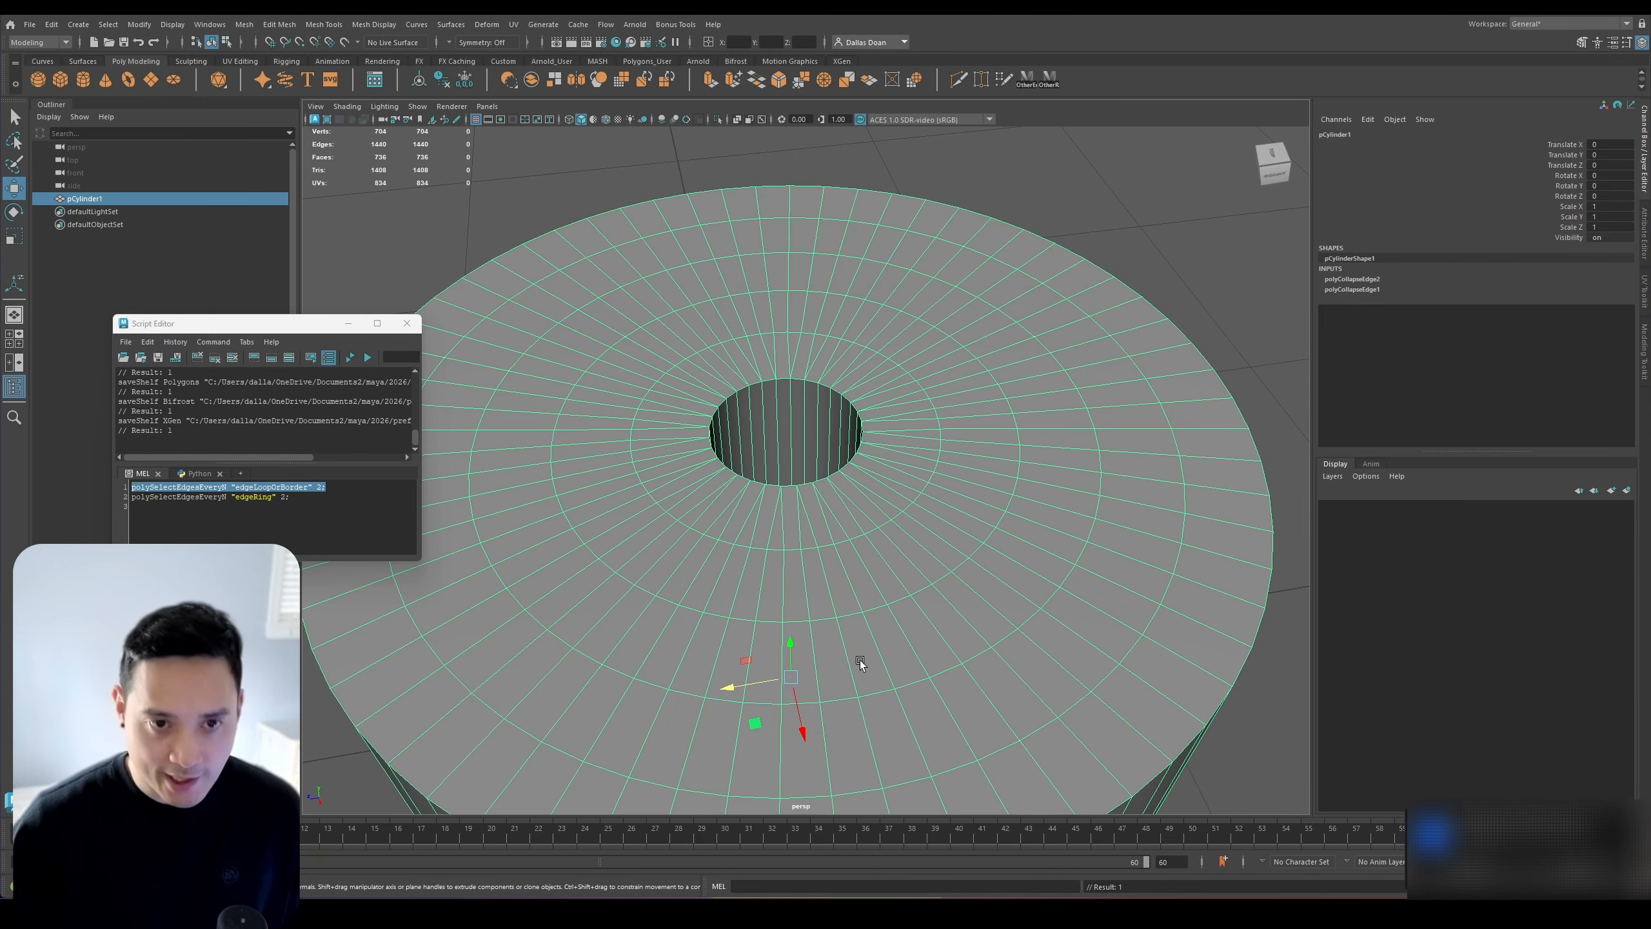
click(407, 323)
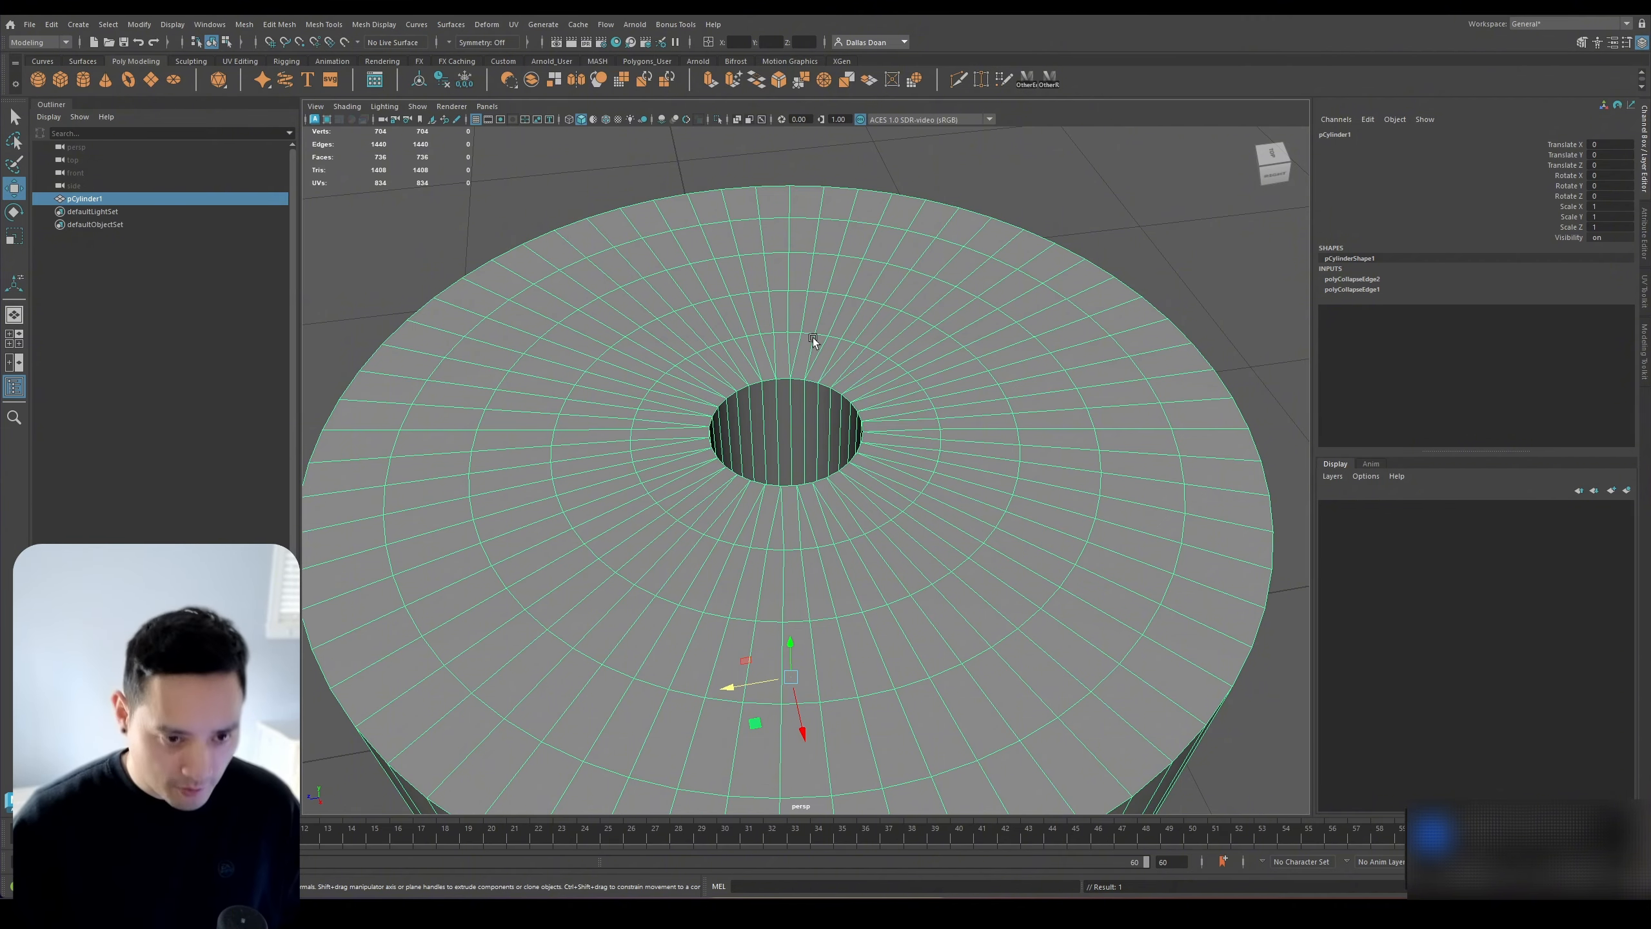
Try to extend a single edge of the top face's innermost concentric loop to alternate ring edges with OtherRing
scroll(810, 403, up, 3)
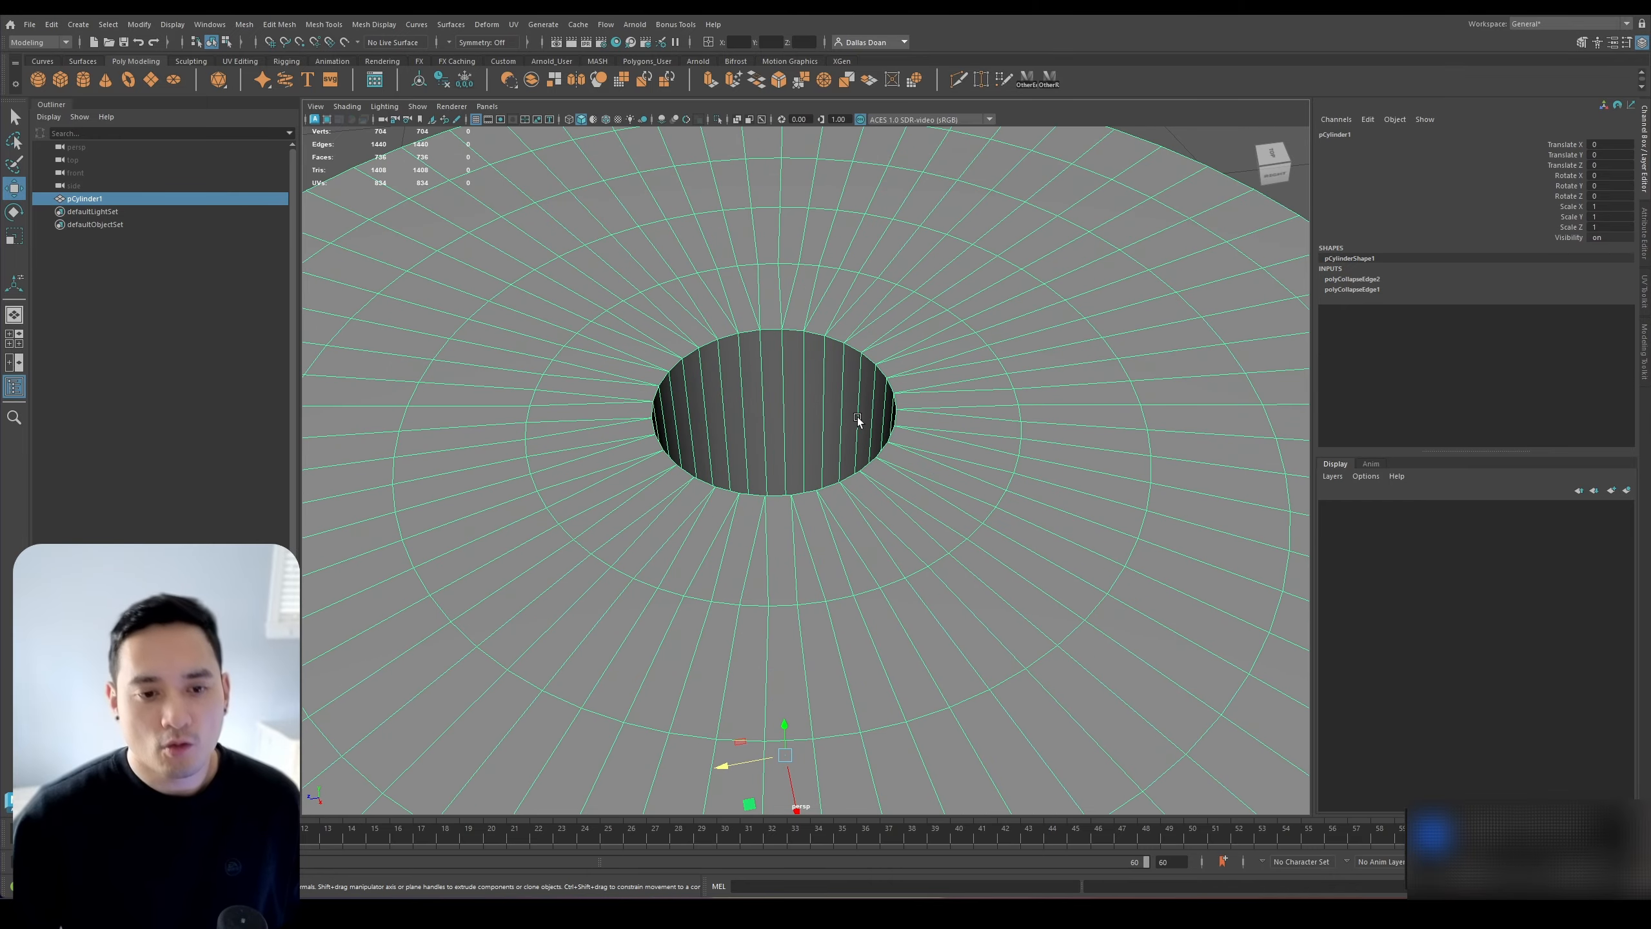
scroll(856, 417, down, 2)
right_drag(894, 382, 880, 311)
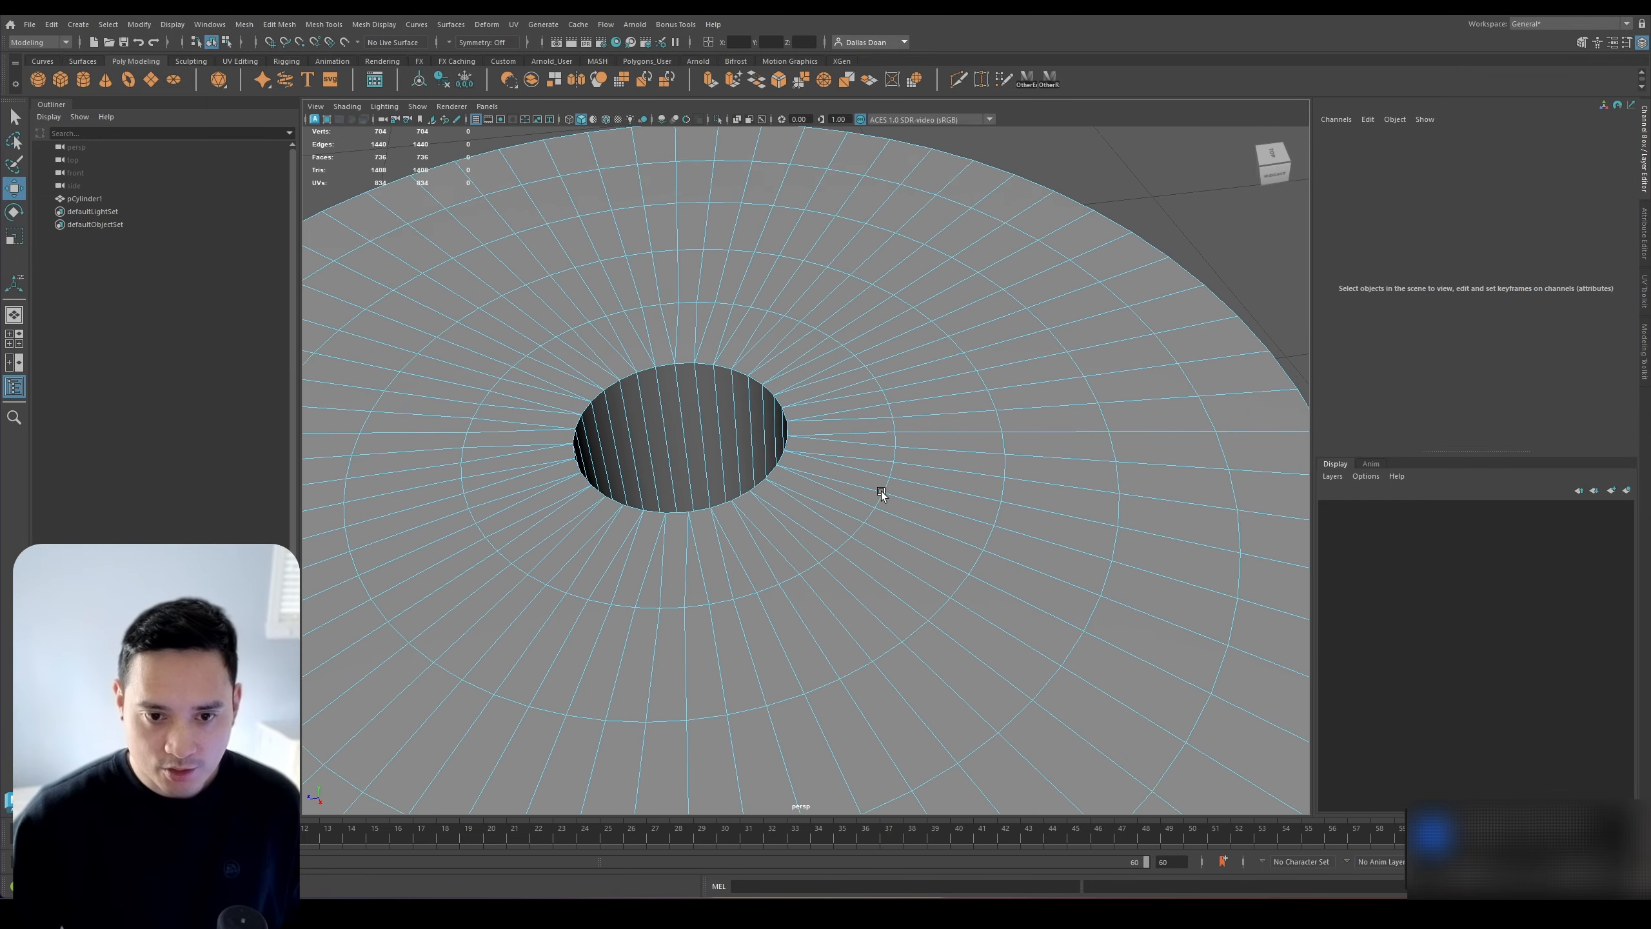
scroll(878, 462, down, 2)
click(873, 436)
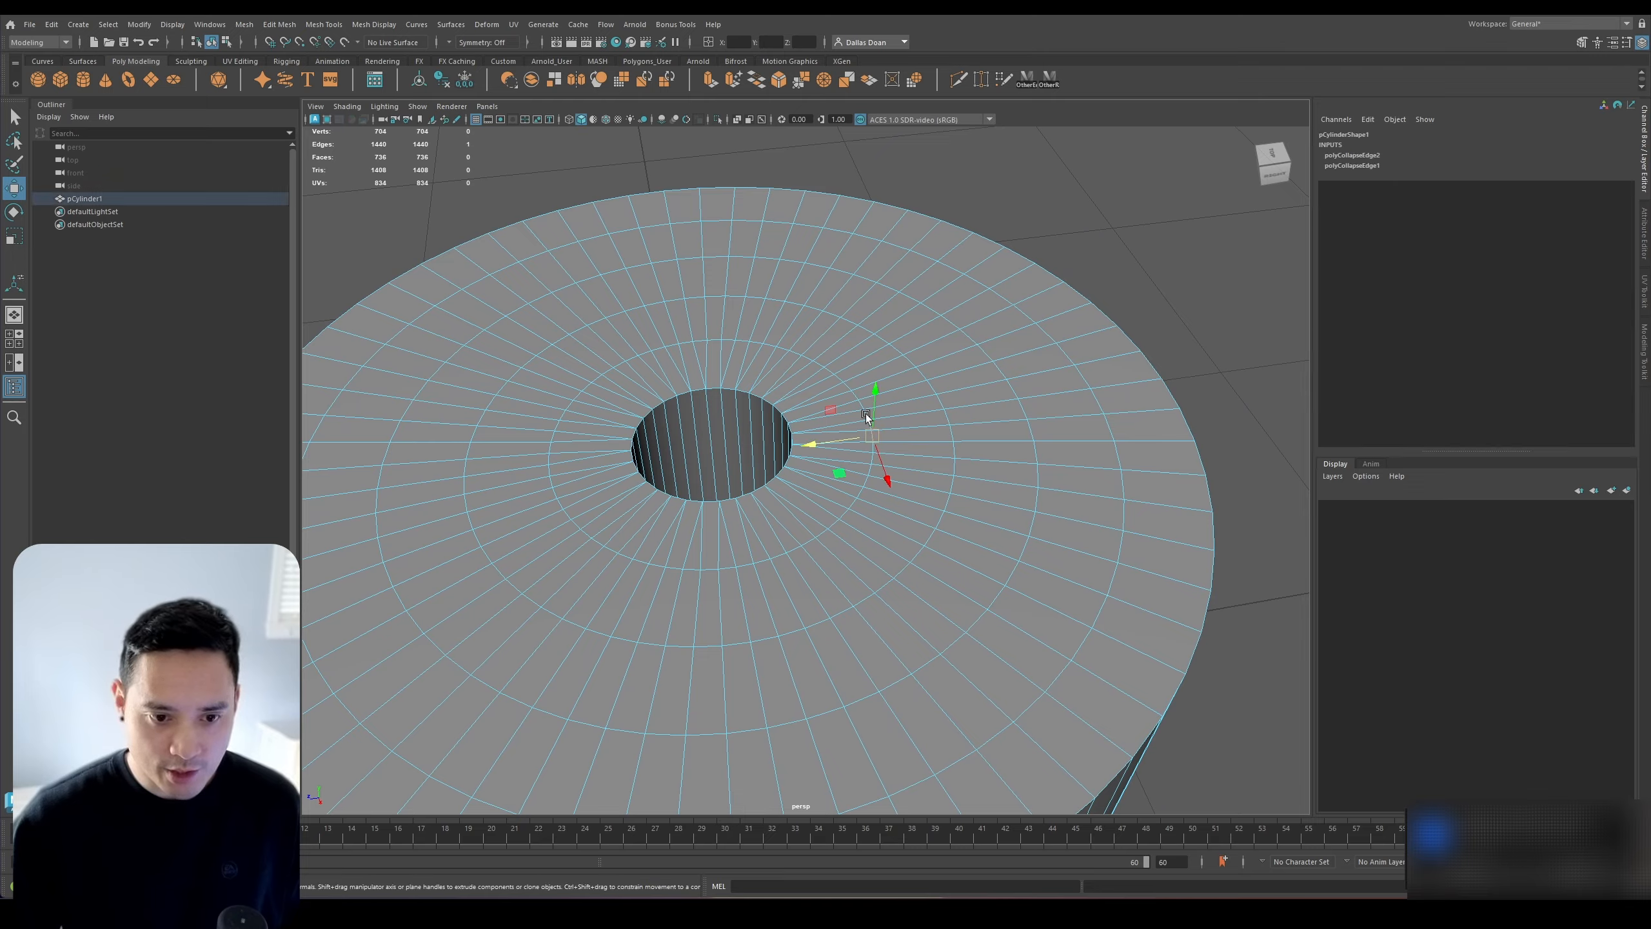
click(1054, 87)
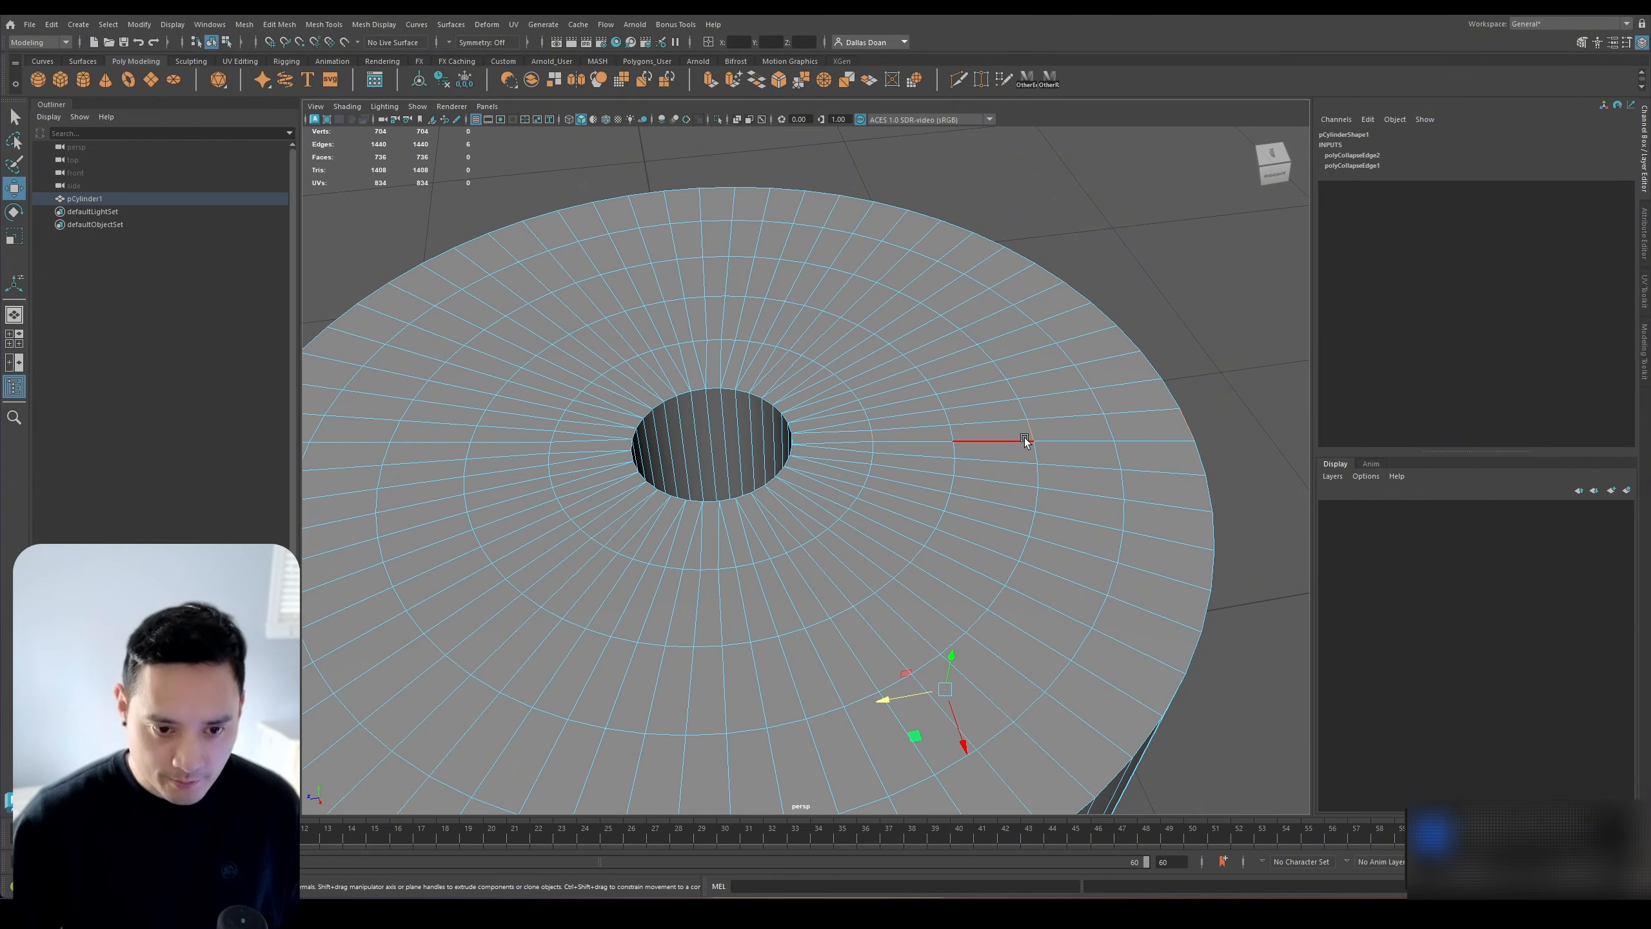
Select the concentric loop nearest the hole on the top face and extend it to every second loop with OtherRing
double_click(875, 447)
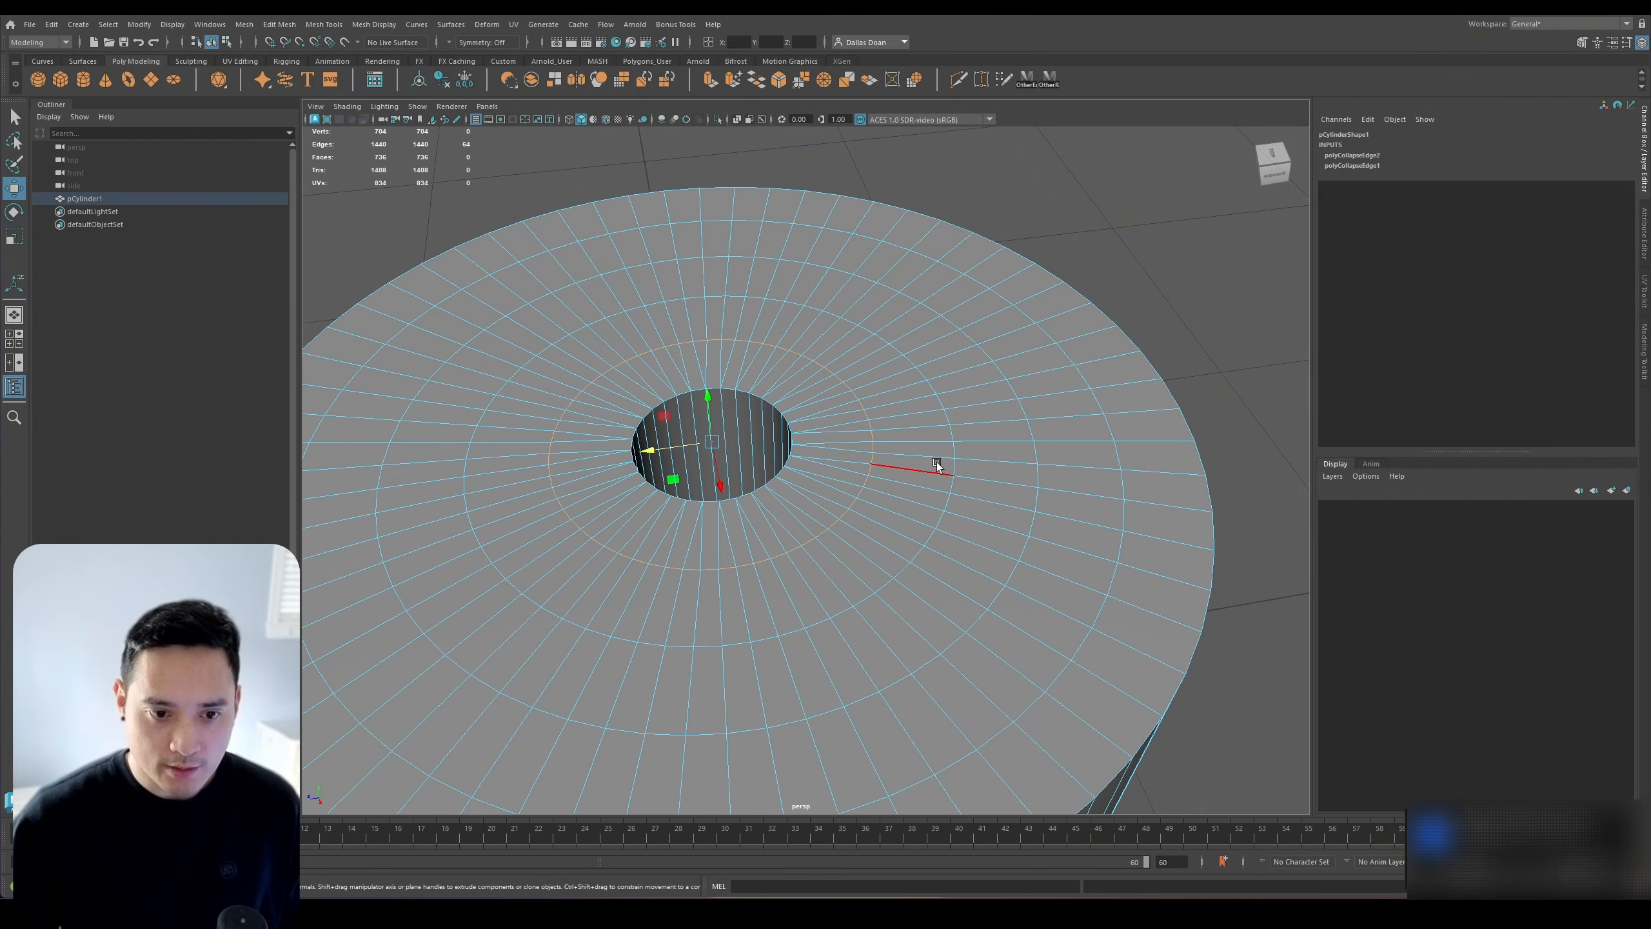
click(1045, 81)
scroll(1026, 463, down, 5)
alt+drag(1017, 465, 799, 456)
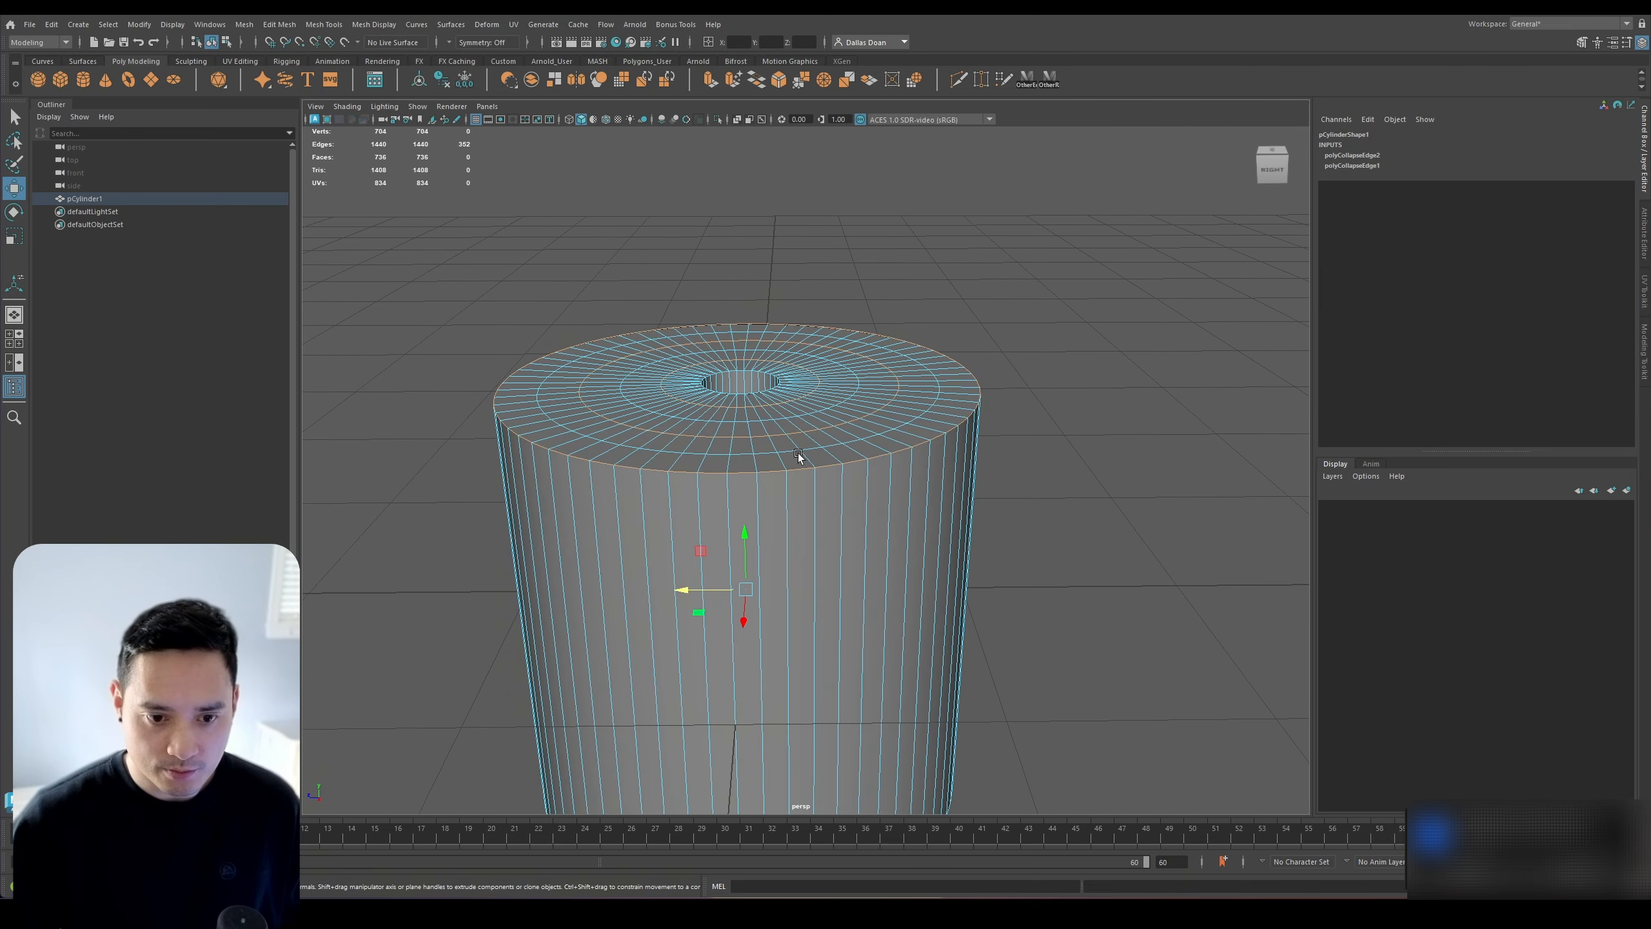
alt+drag(723, 524, 729, 551)
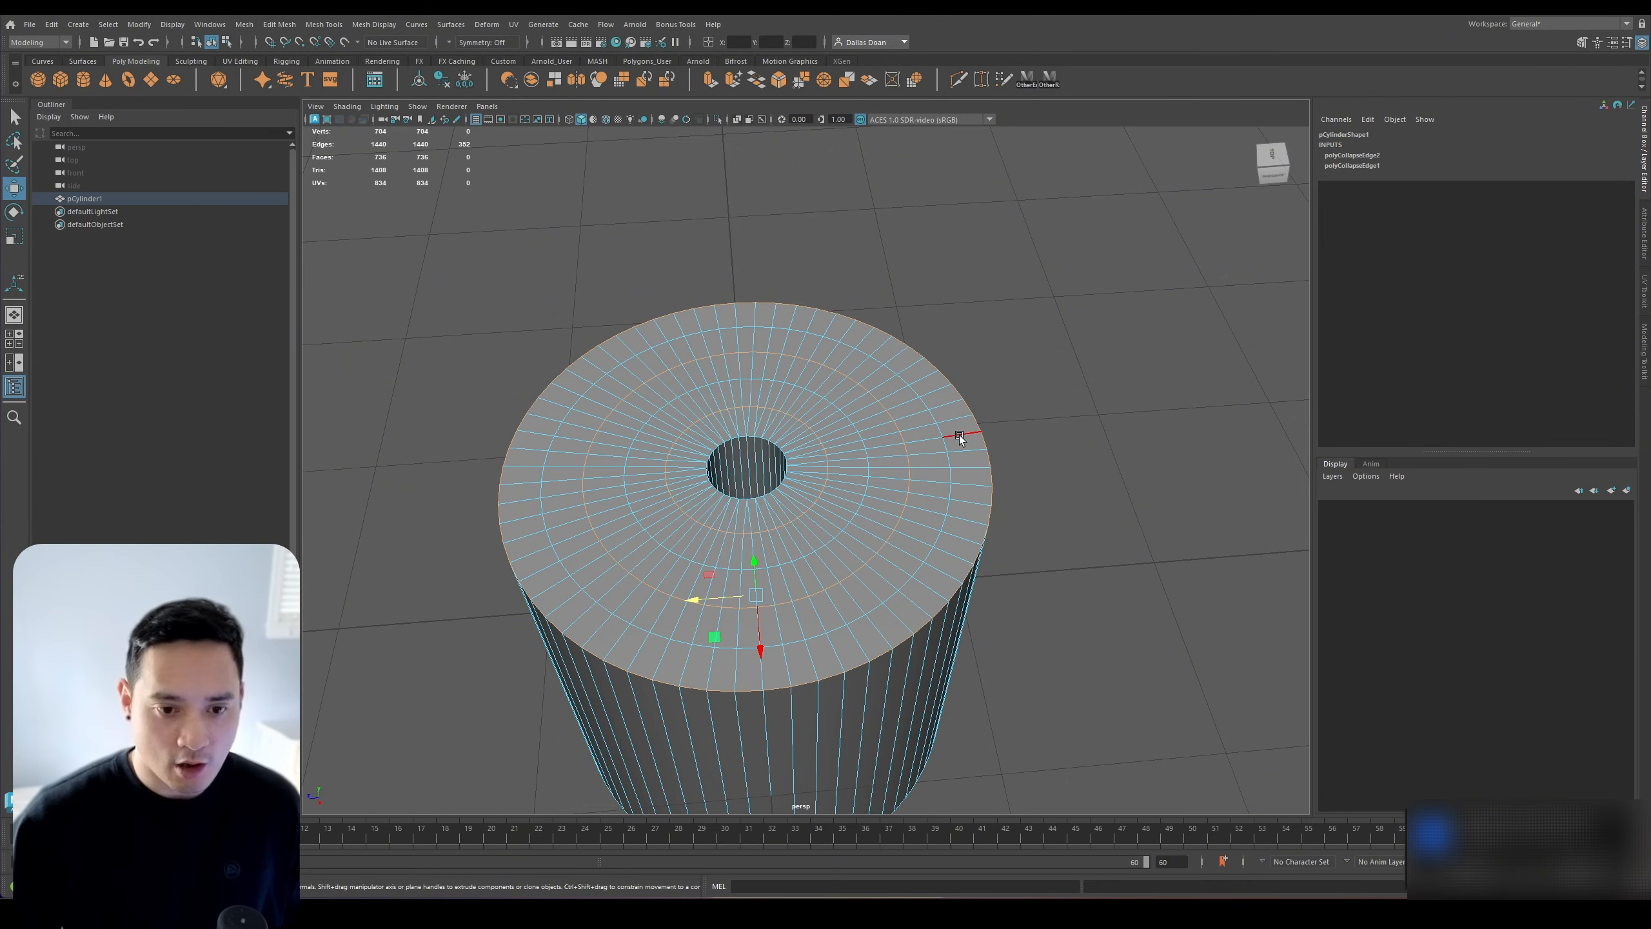
Select the second concentric loop out from the hole and extend it to every second loop with OtherRing
scroll(895, 436, up, 3)
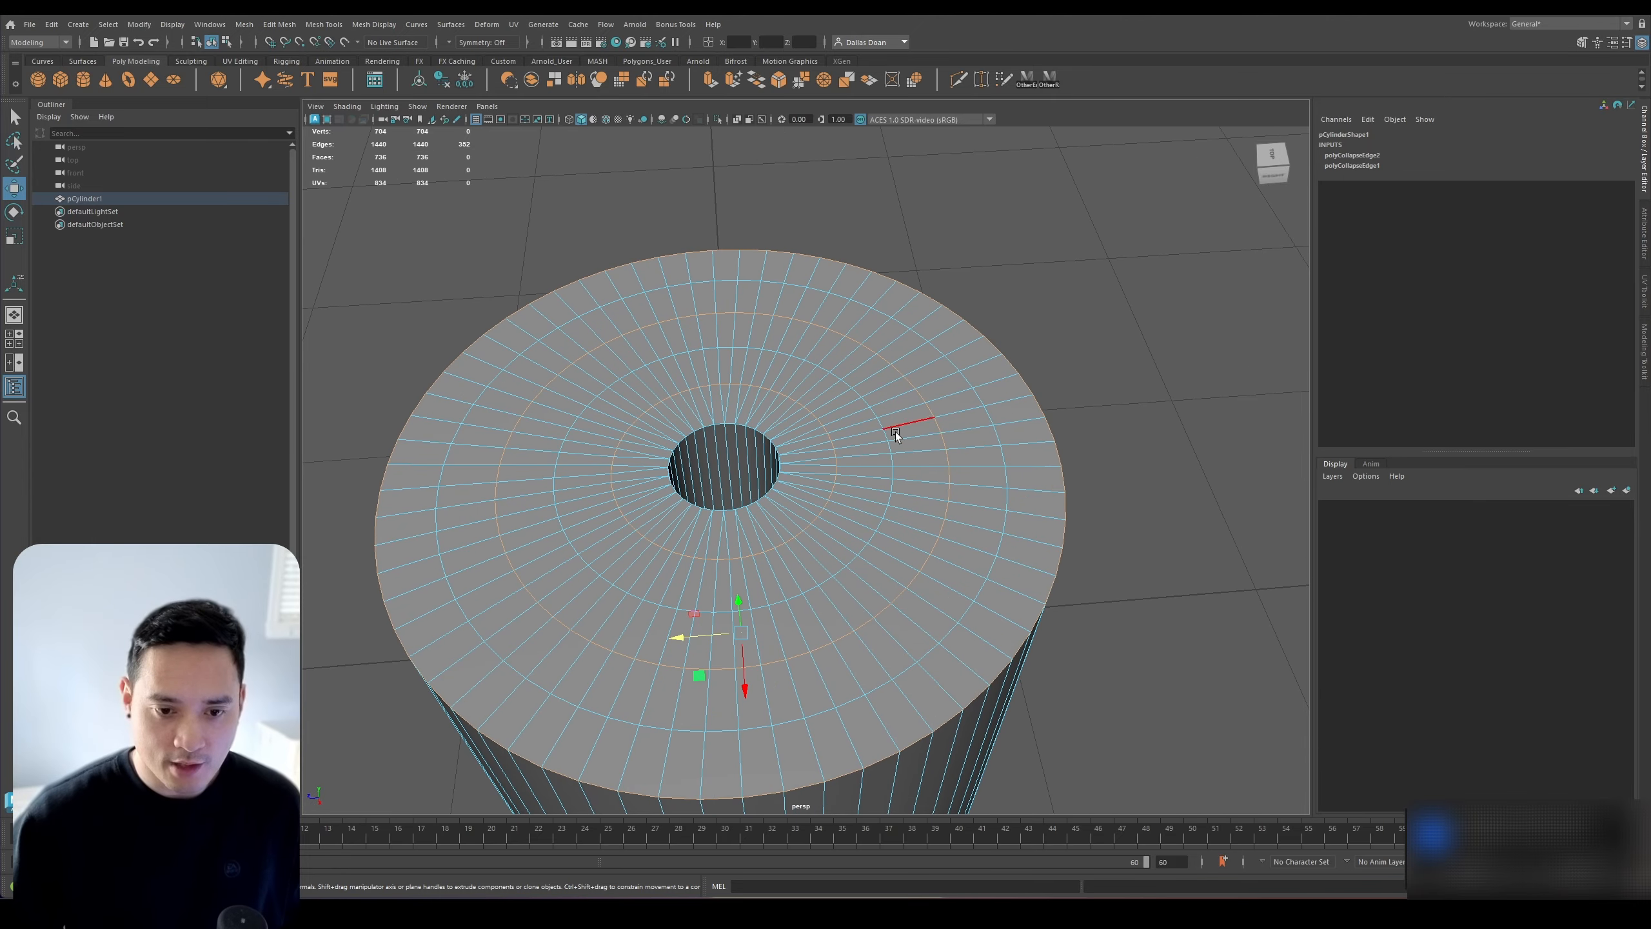
double_click(907, 489)
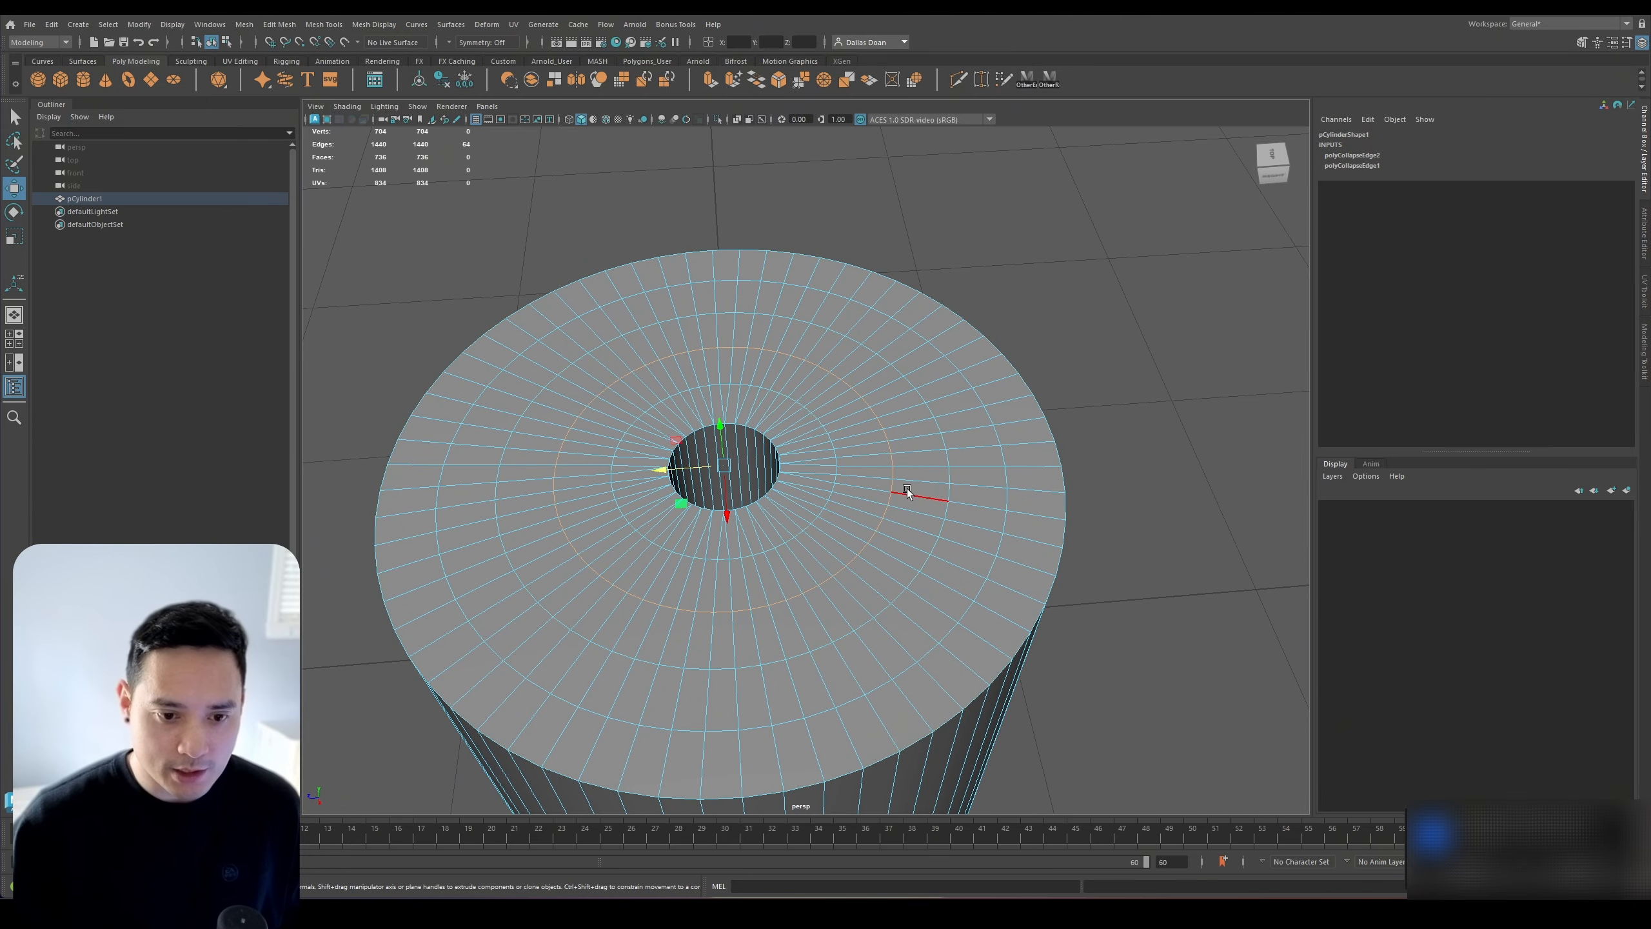
click(1050, 85)
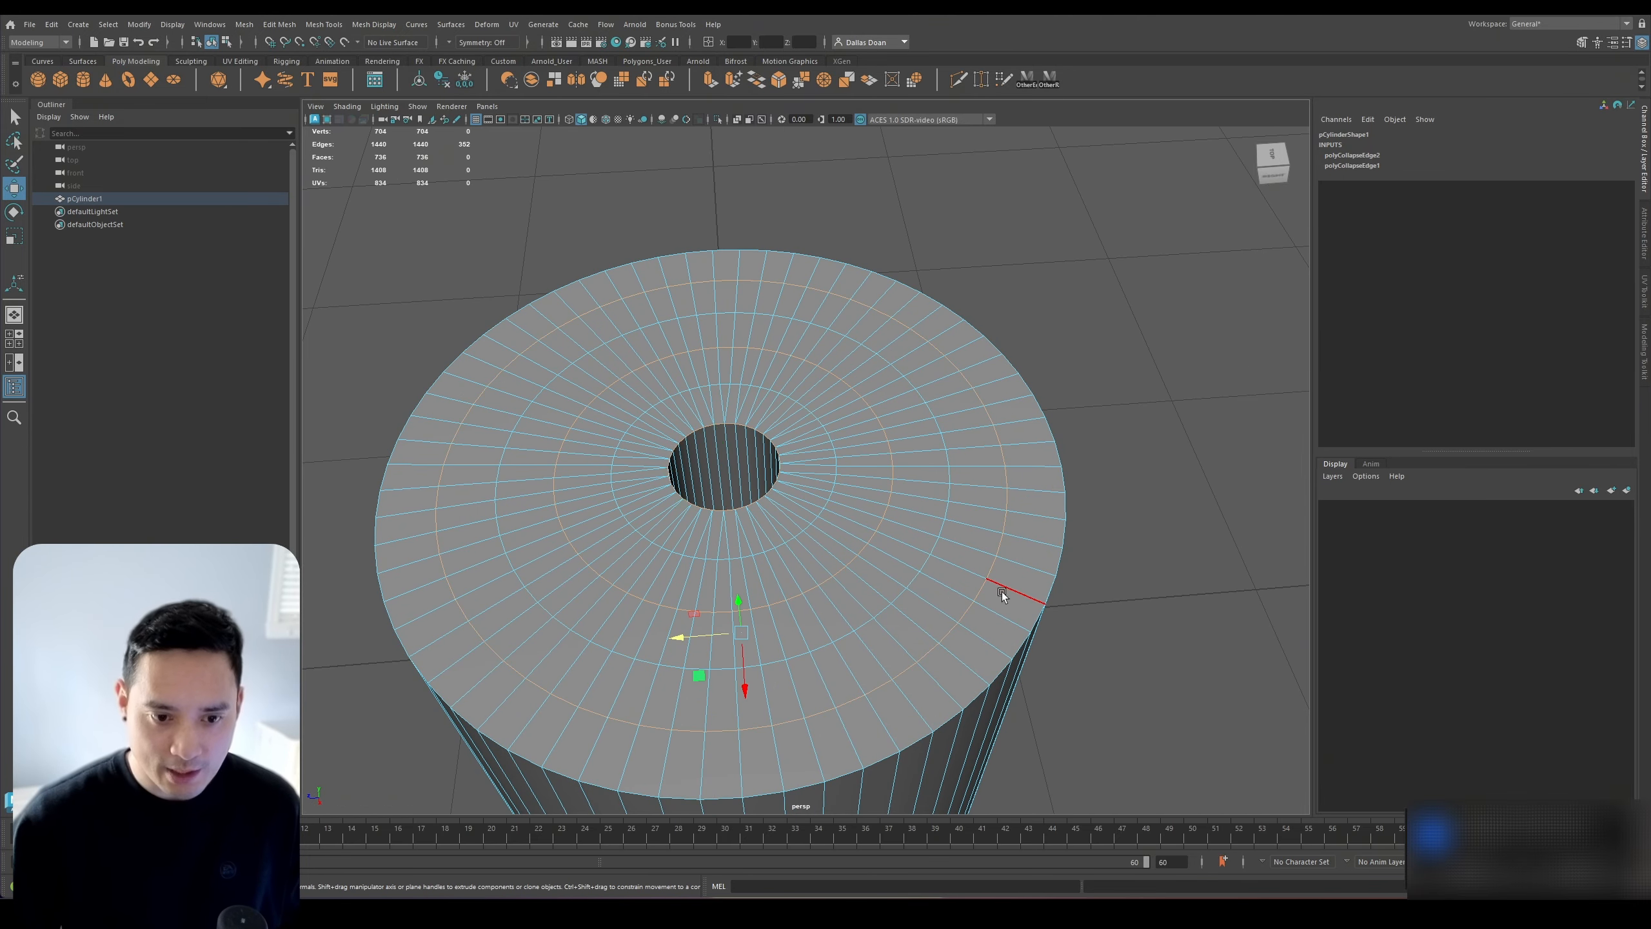
alt+drag(1047, 605, 936, 362)
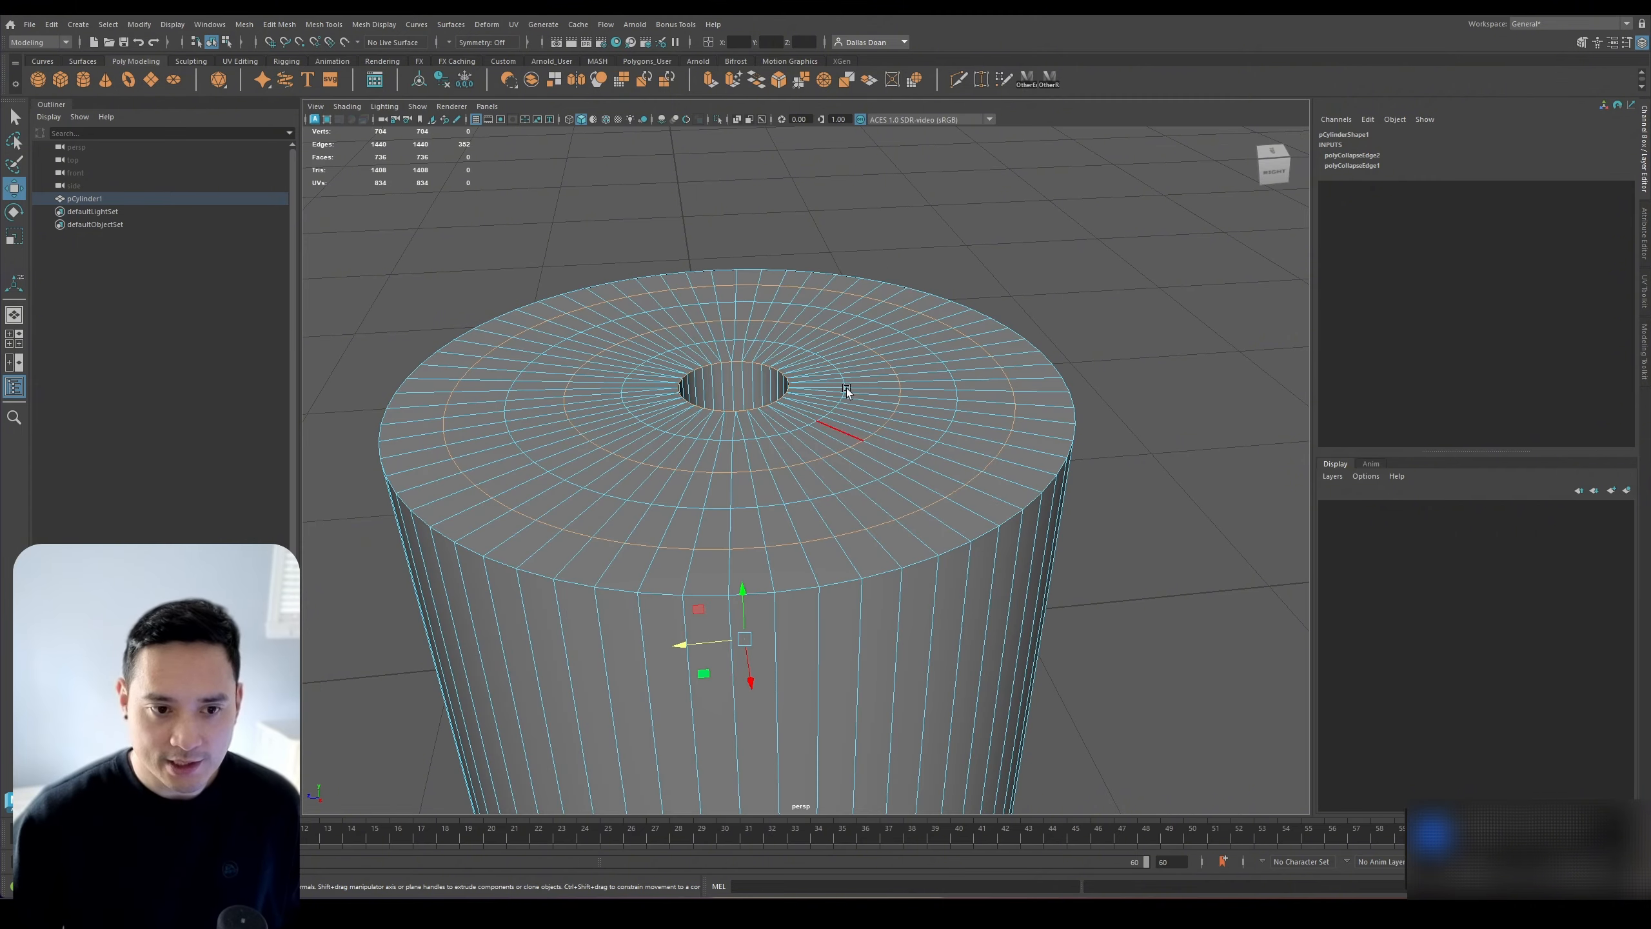
alt+drag(907, 431, 901, 458)
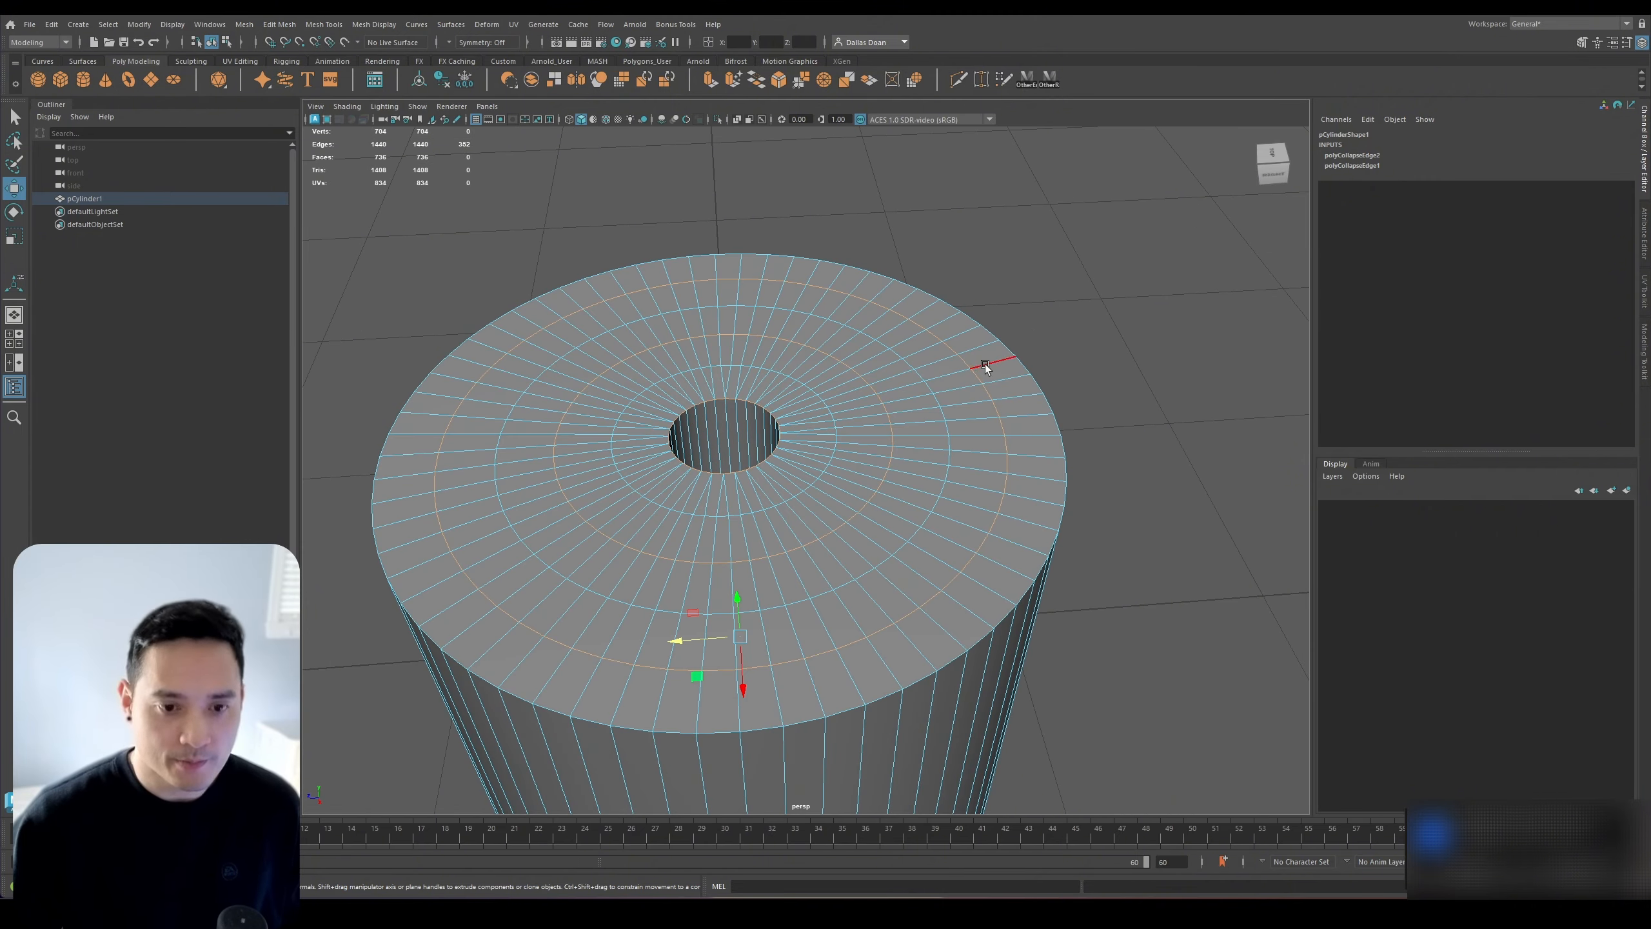
Try to delete the selected alternate loops over the whole cylinder, including the hole, and undo it
shift+right_click(986, 429)
shift+right_drag(987, 430, 936, 444)
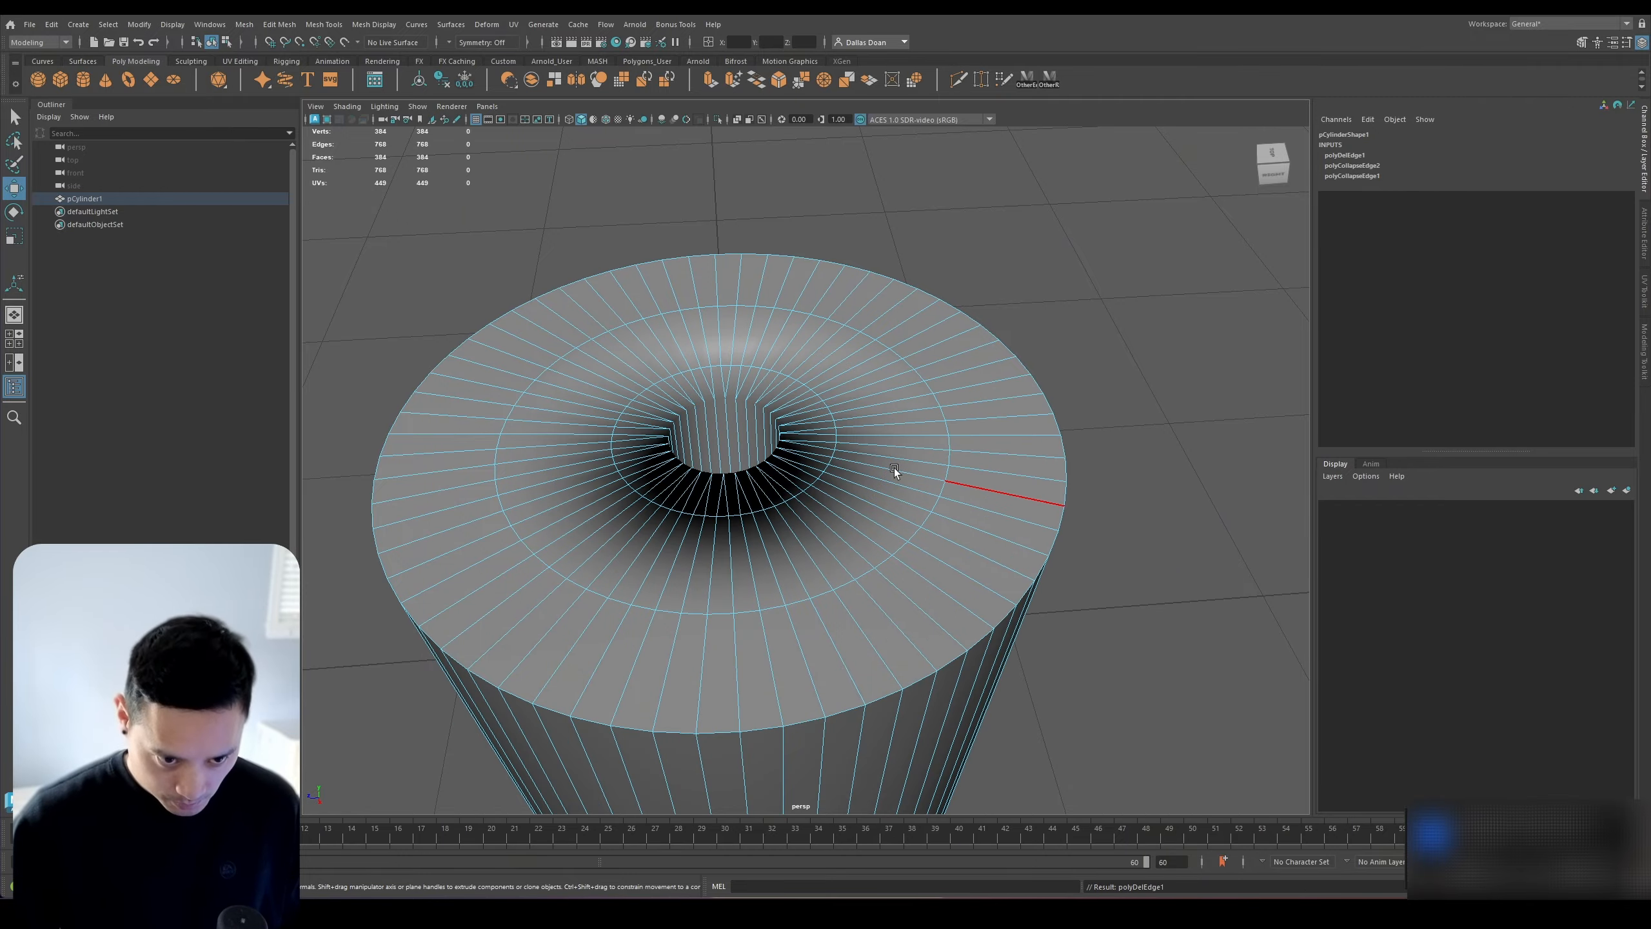
scroll(903, 482, up, 3)
key(ctrl+z)
Remove the edges inside the hole from the alternate-loop selection
alt+right_drag(808, 464, 885, 477)
alt+drag(885, 477, 914, 538)
alt+right_drag(914, 538, 848, 542)
alt+drag(847, 541, 815, 551)
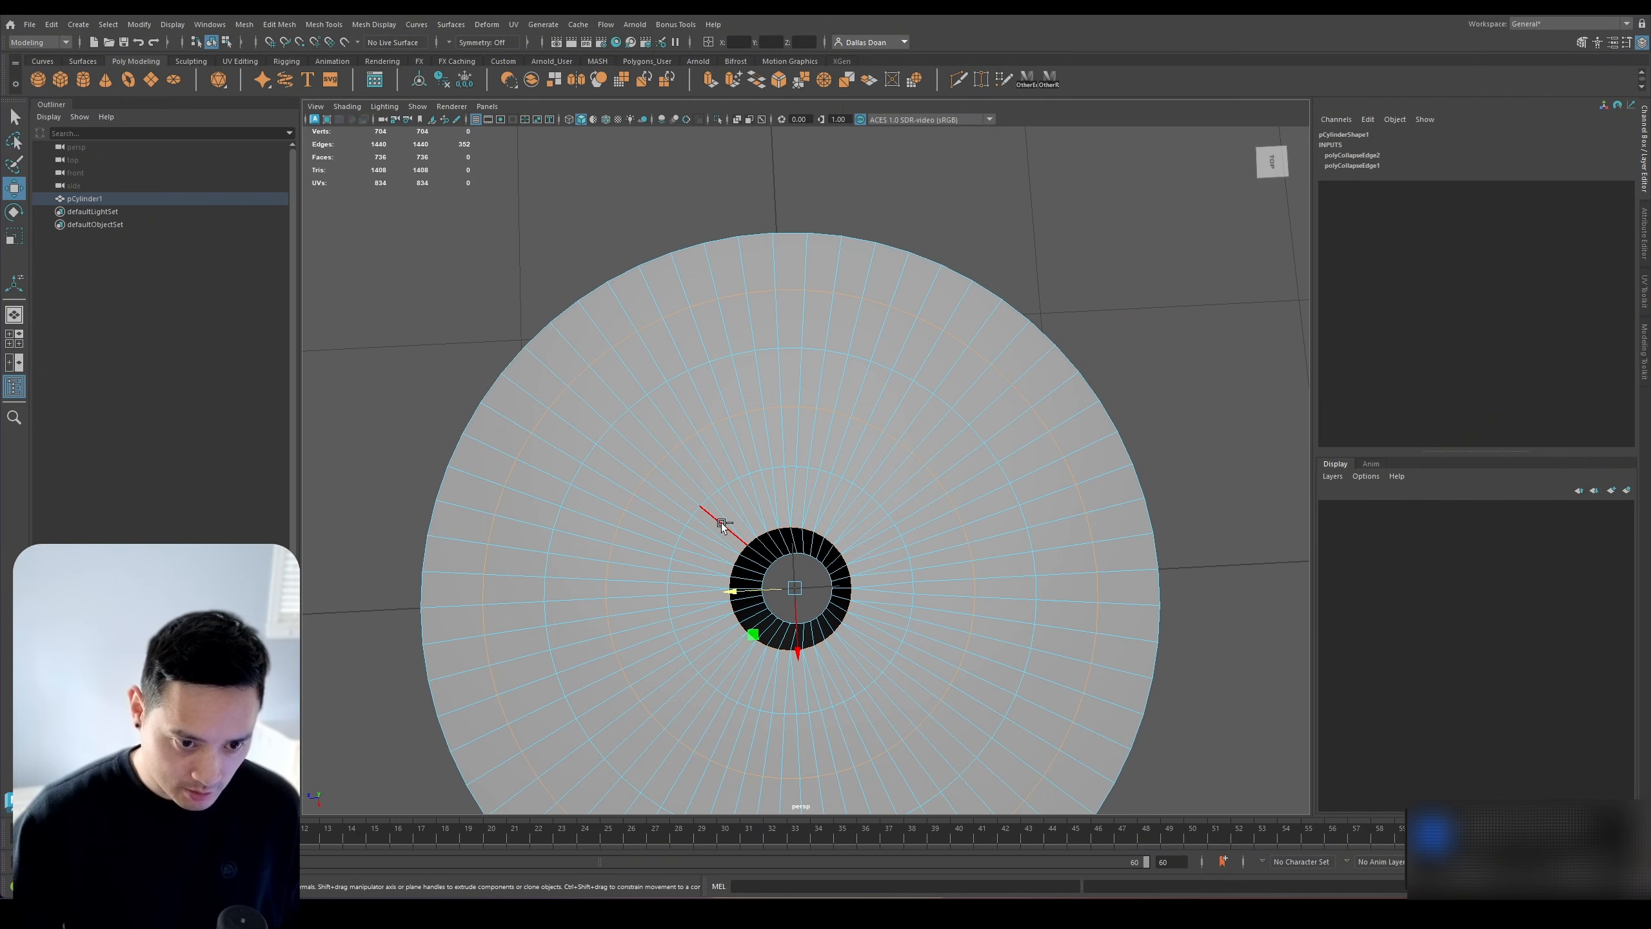
drag(693, 506, 881, 684)
alt+drag(922, 674, 1006, 479)
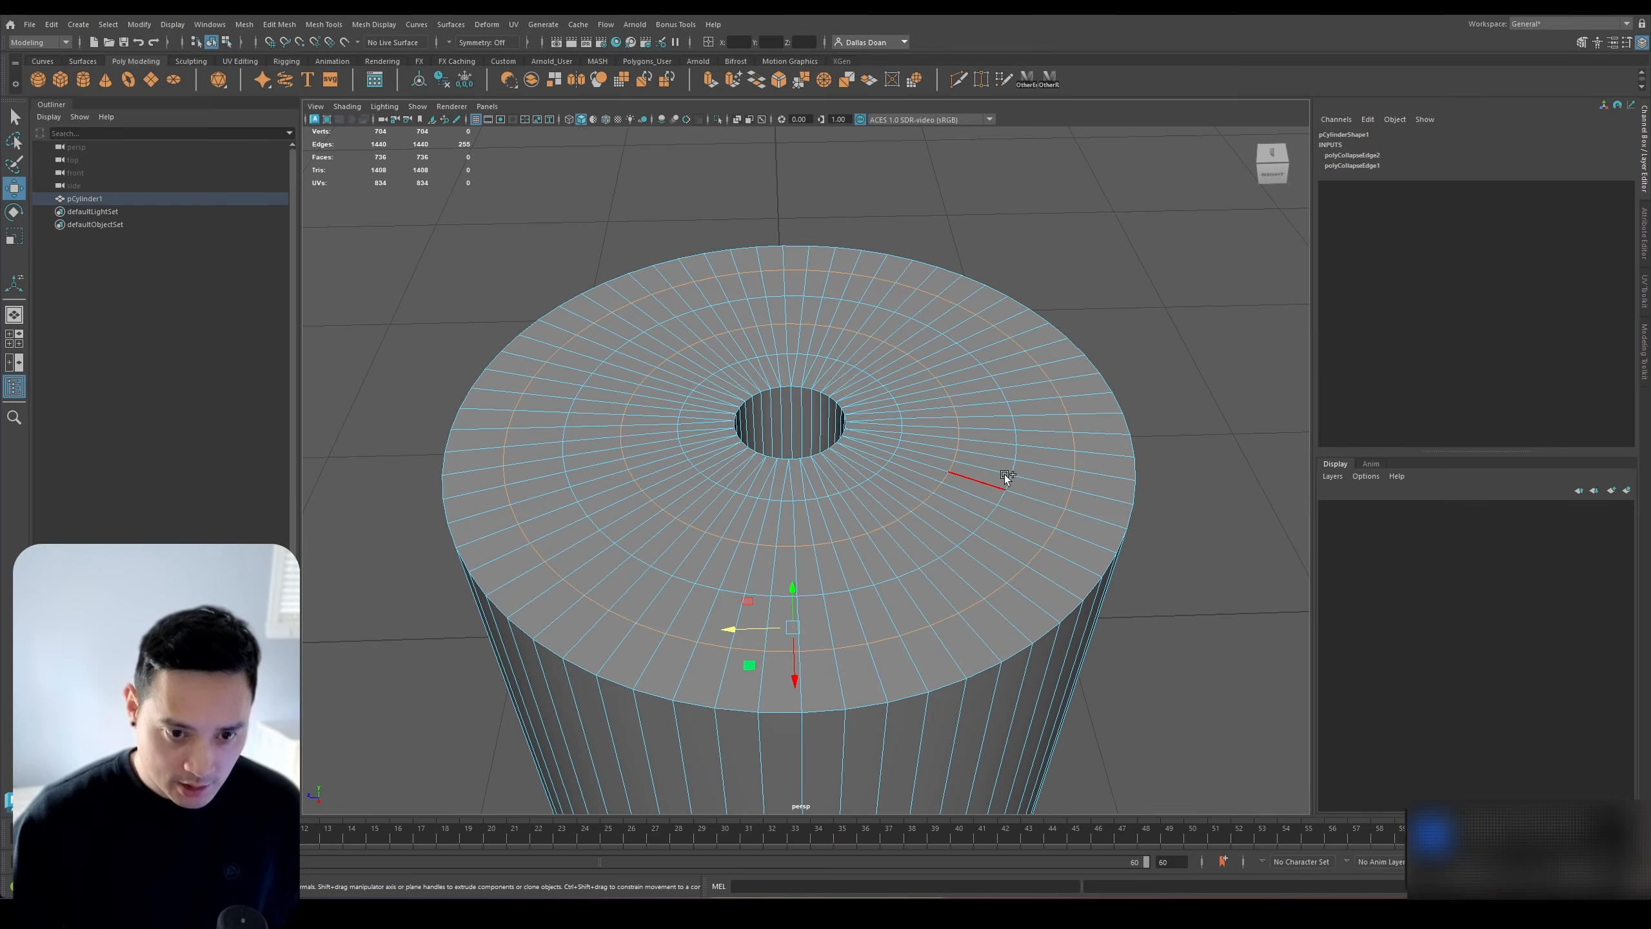
Delete the selected alternate edge loops and return to object selection
shift+right_drag(999, 448, 951, 468)
alt+drag(980, 470, 981, 434)
right_drag(980, 435, 1006, 472)
alt+drag(1006, 472, 997, 473)
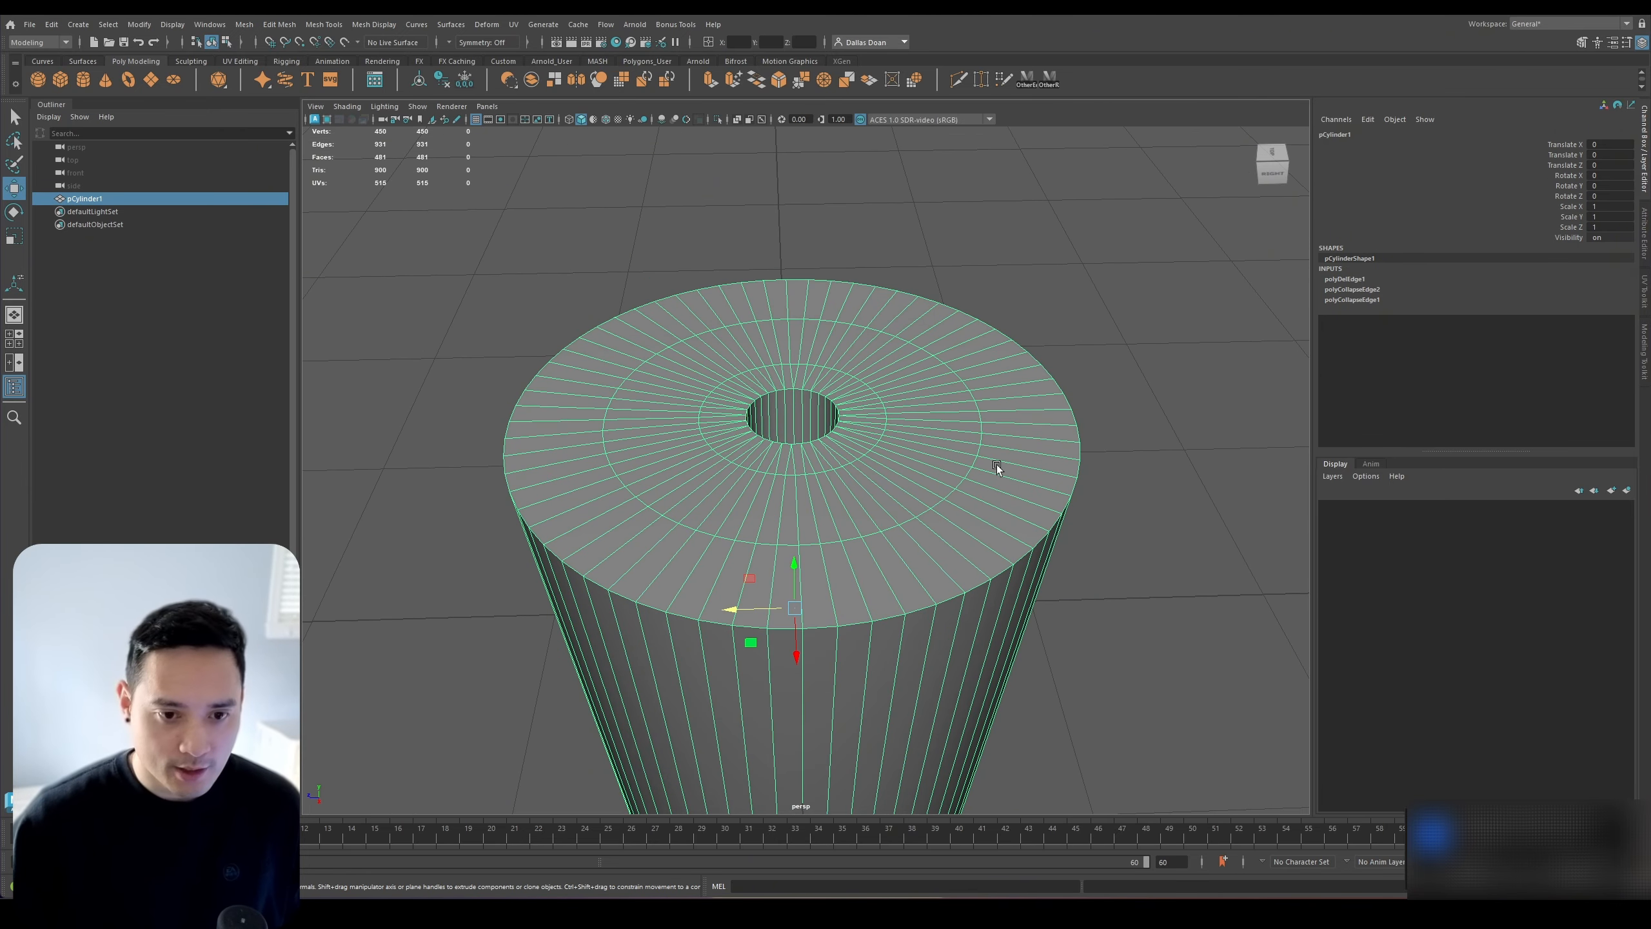
Select one edge of the concentric loop around the hole and extend it to every second edge with OtherEdge
scroll(918, 406, up, 6)
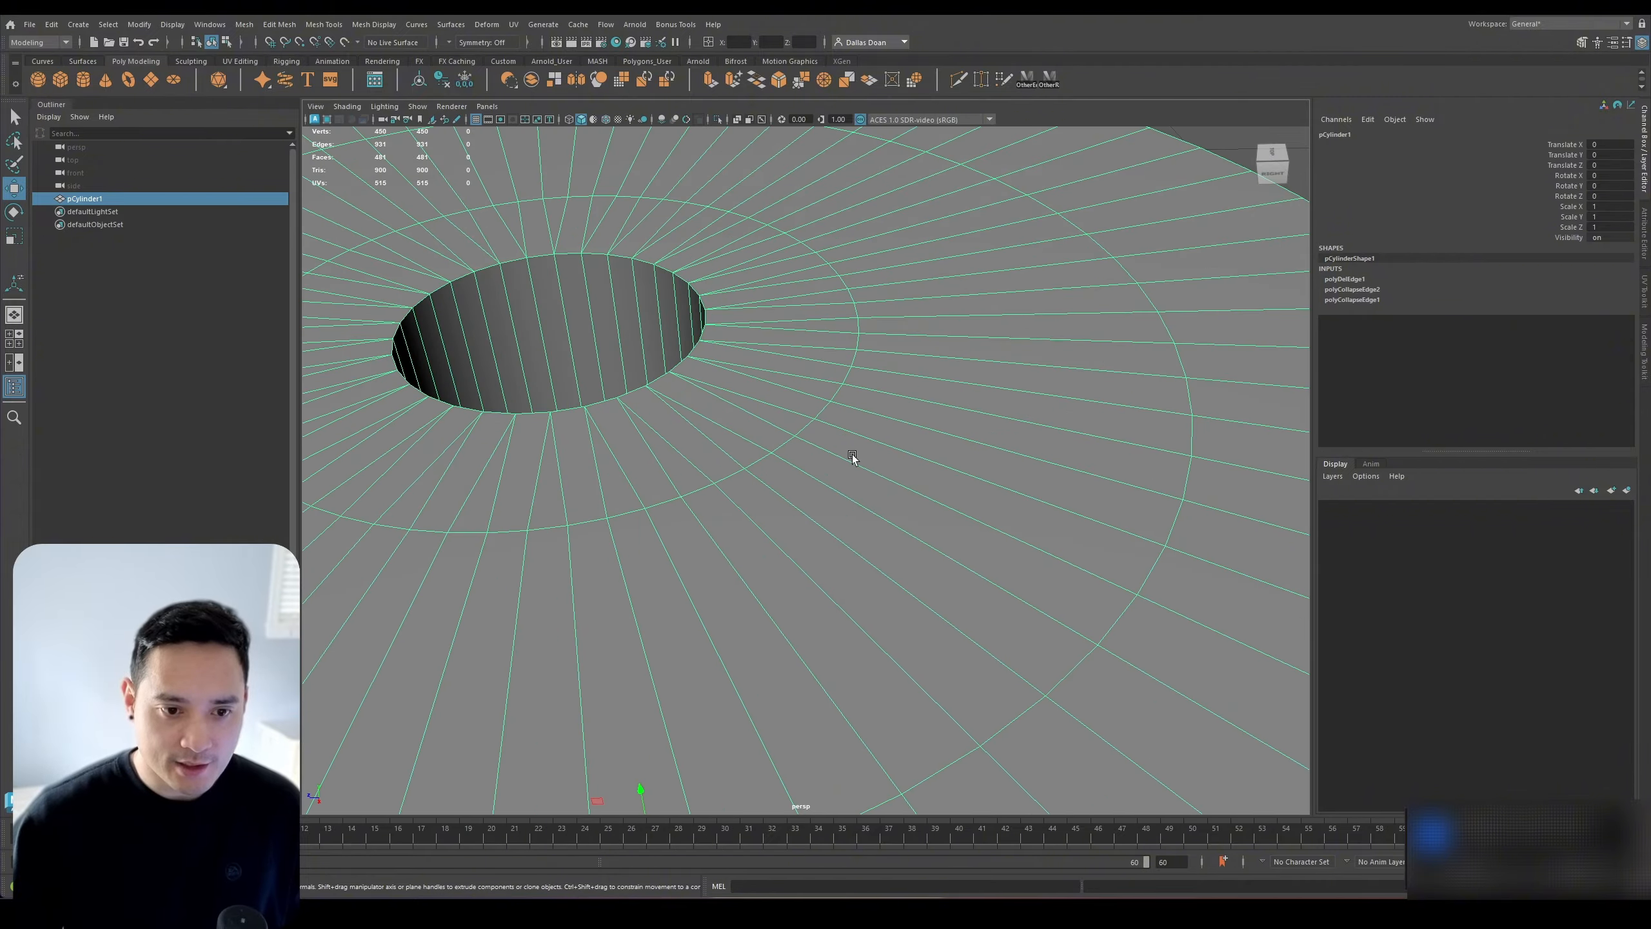
alt+middle_drag(853, 455, 924, 483)
right_drag(925, 458, 924, 423)
click(915, 422)
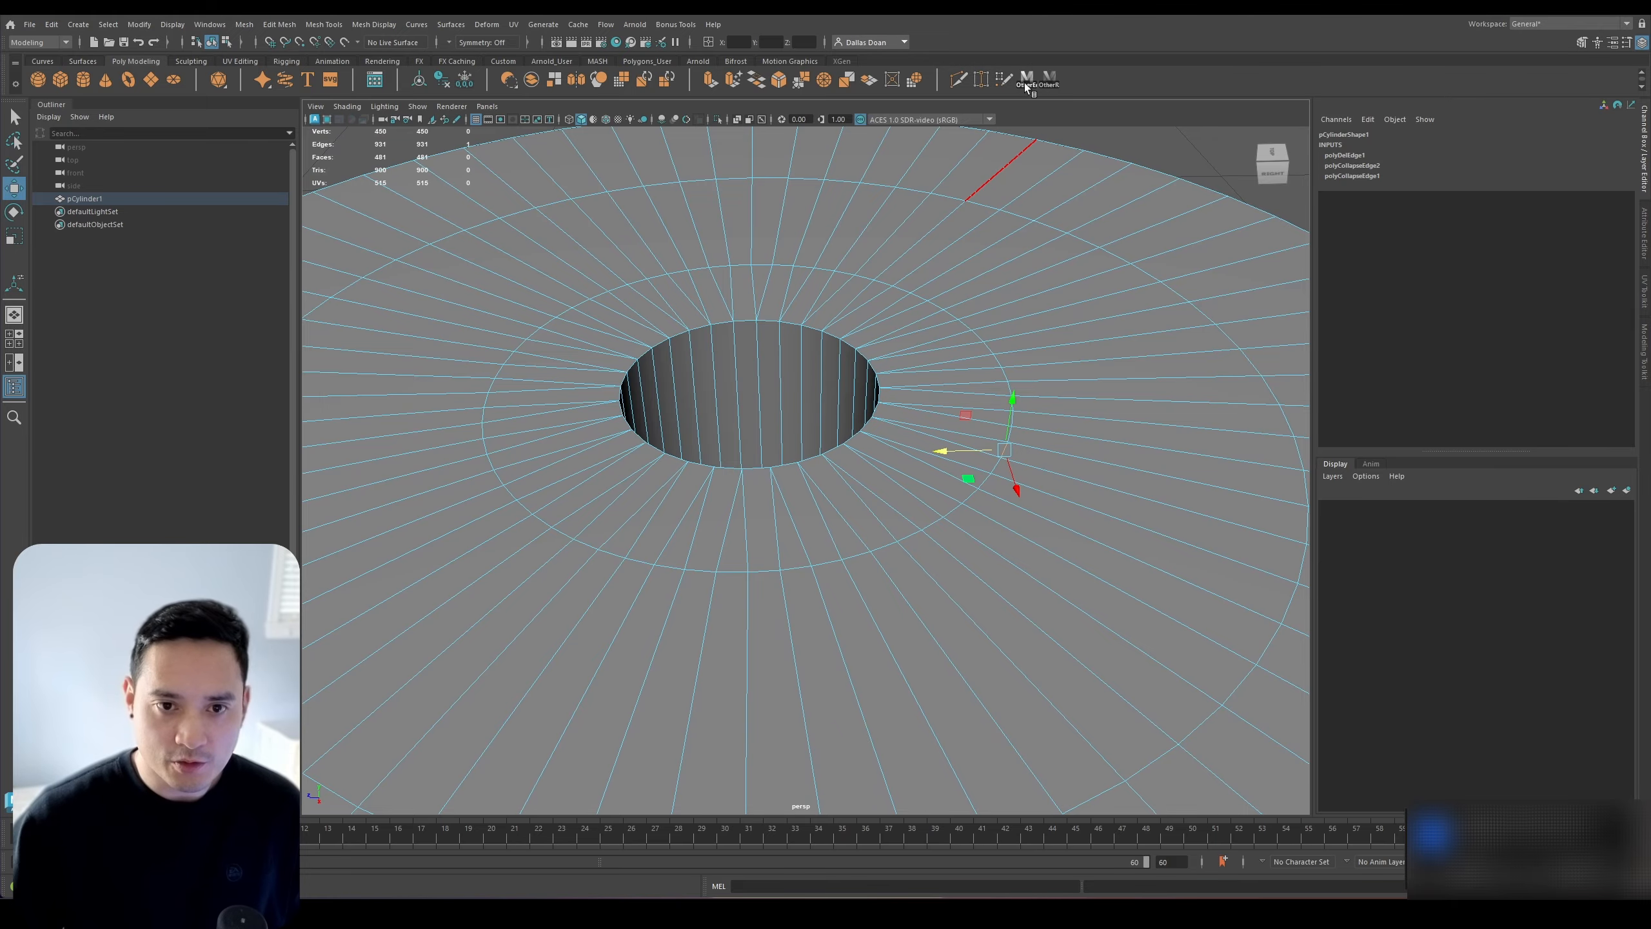
click(1026, 81)
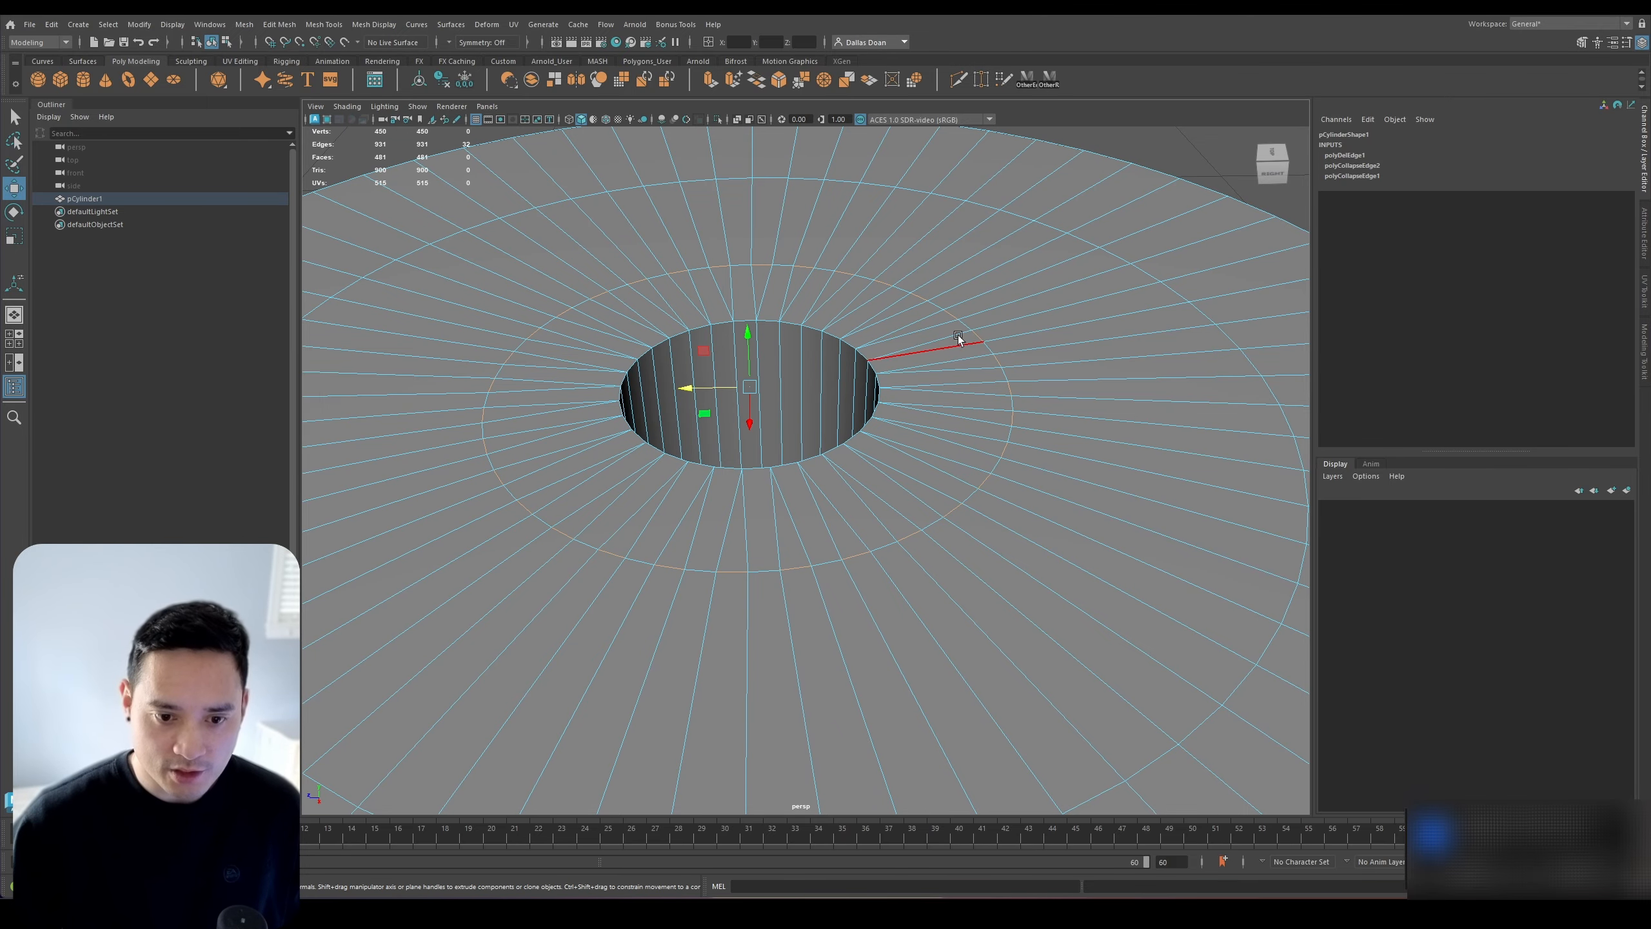
Collapse the selected alternate edges of the concentric loop around the hole and return to object selection
shift+right_drag(1019, 508, 1096, 475)
scroll(664, 467, down, 8)
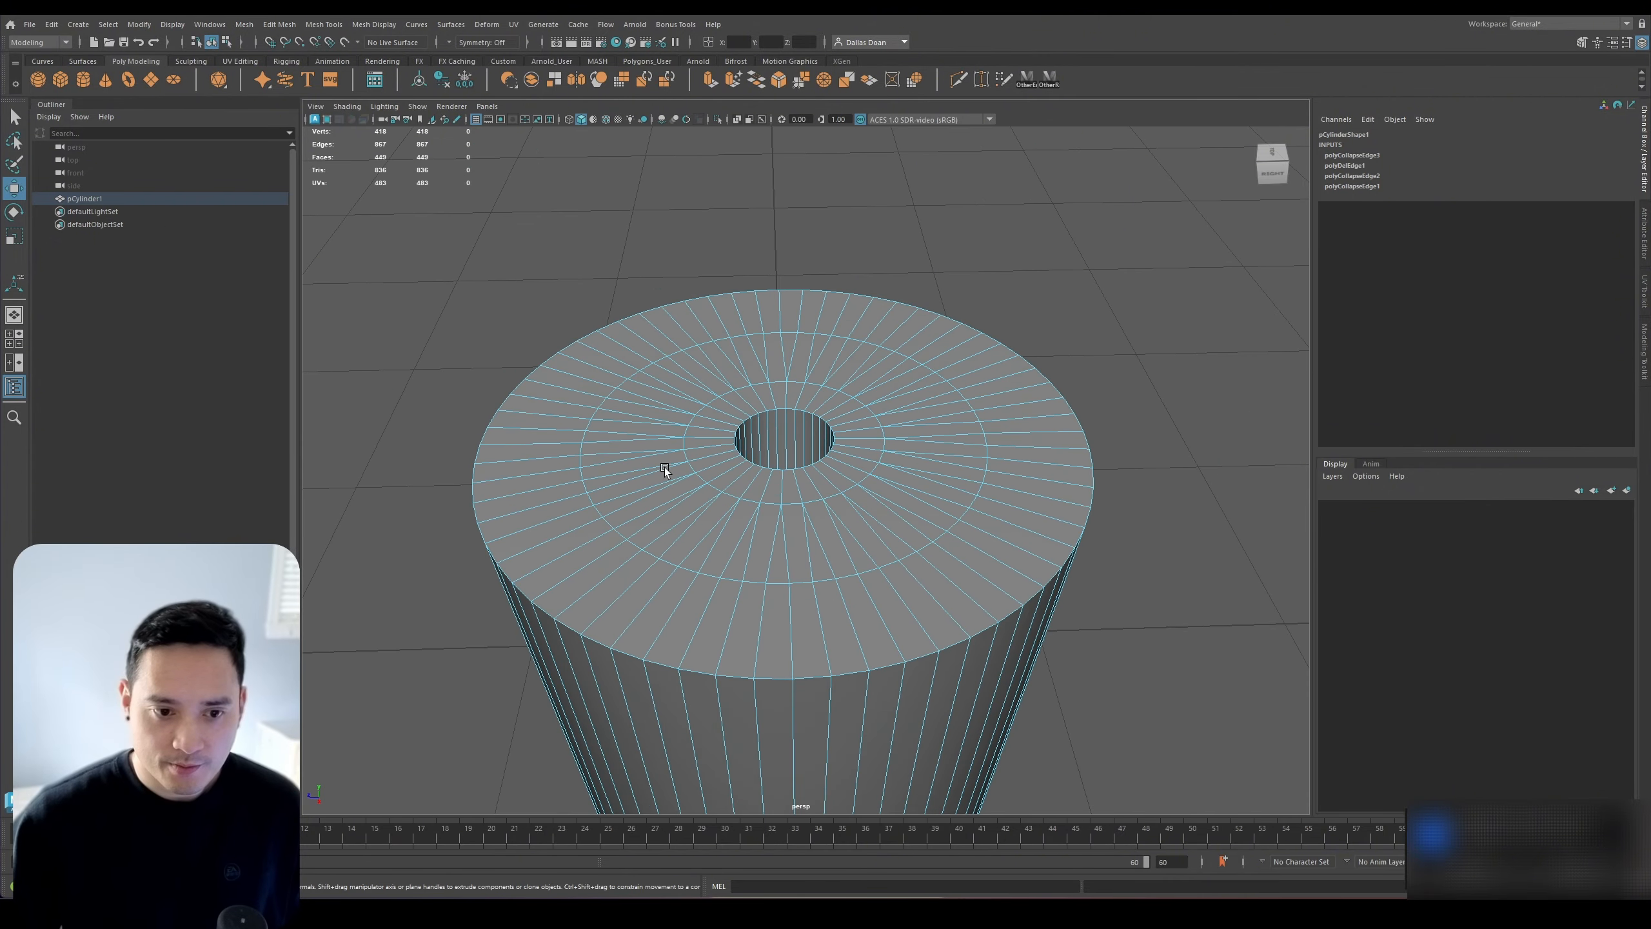
alt+drag(807, 501, 850, 510)
right_drag(868, 448, 873, 529)
scroll(856, 507, down, 4)
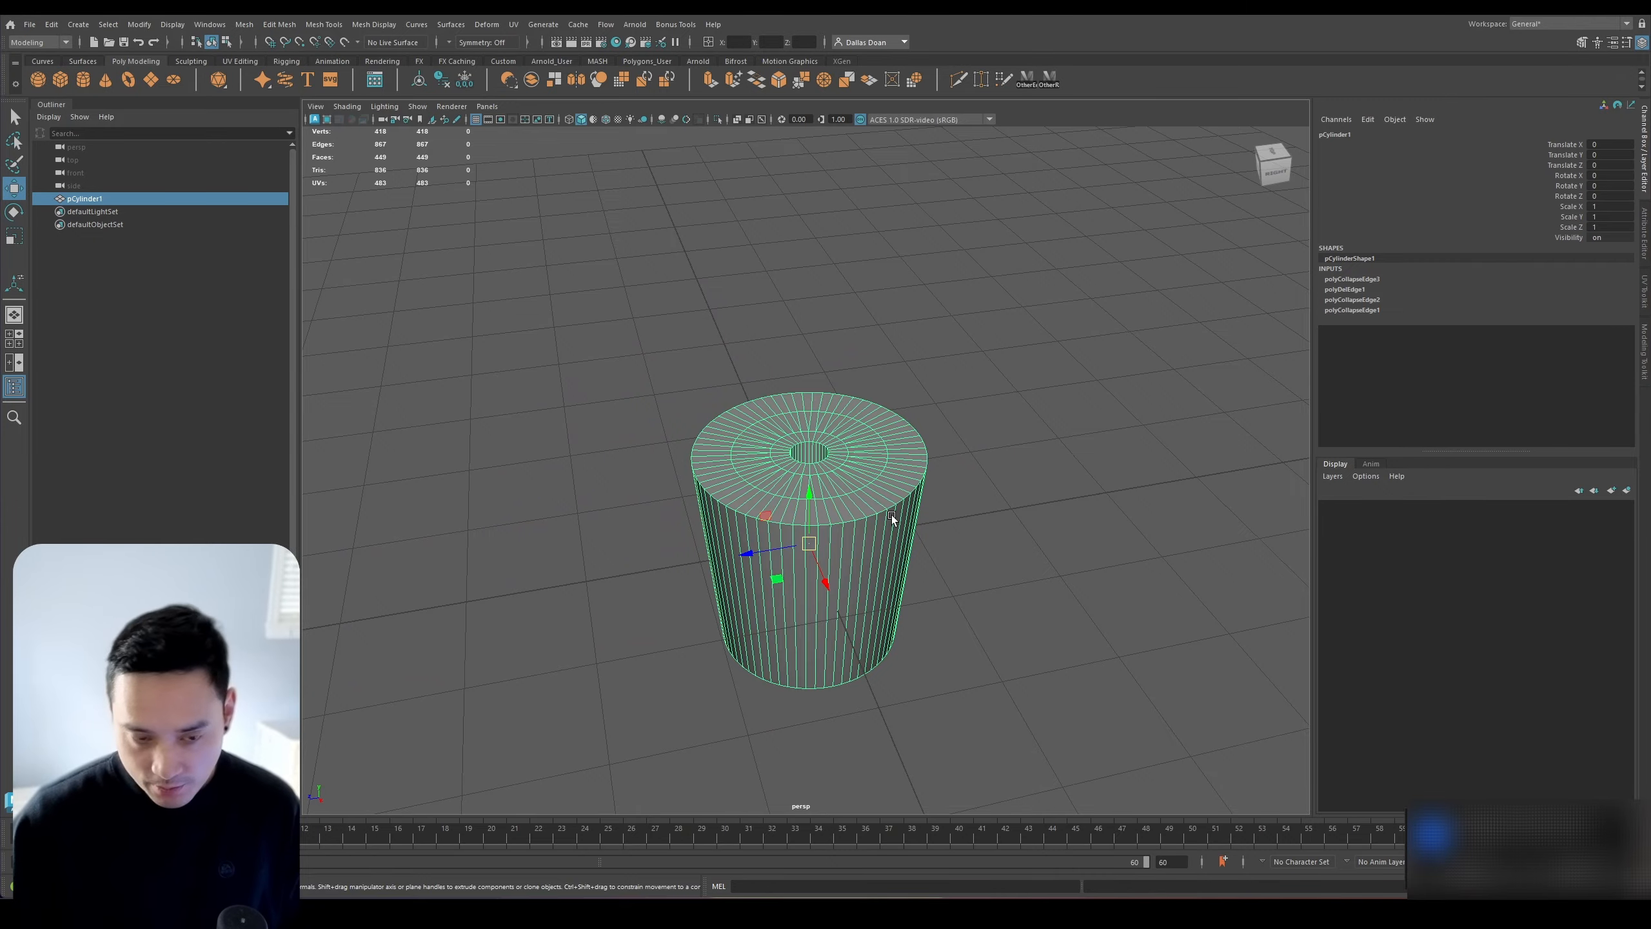
Compare the cylinder's smooth shading with its wireframe from near and far
scroll(1017, 571, up, 6)
scroll(1021, 496, down, 4)
click(1009, 530)
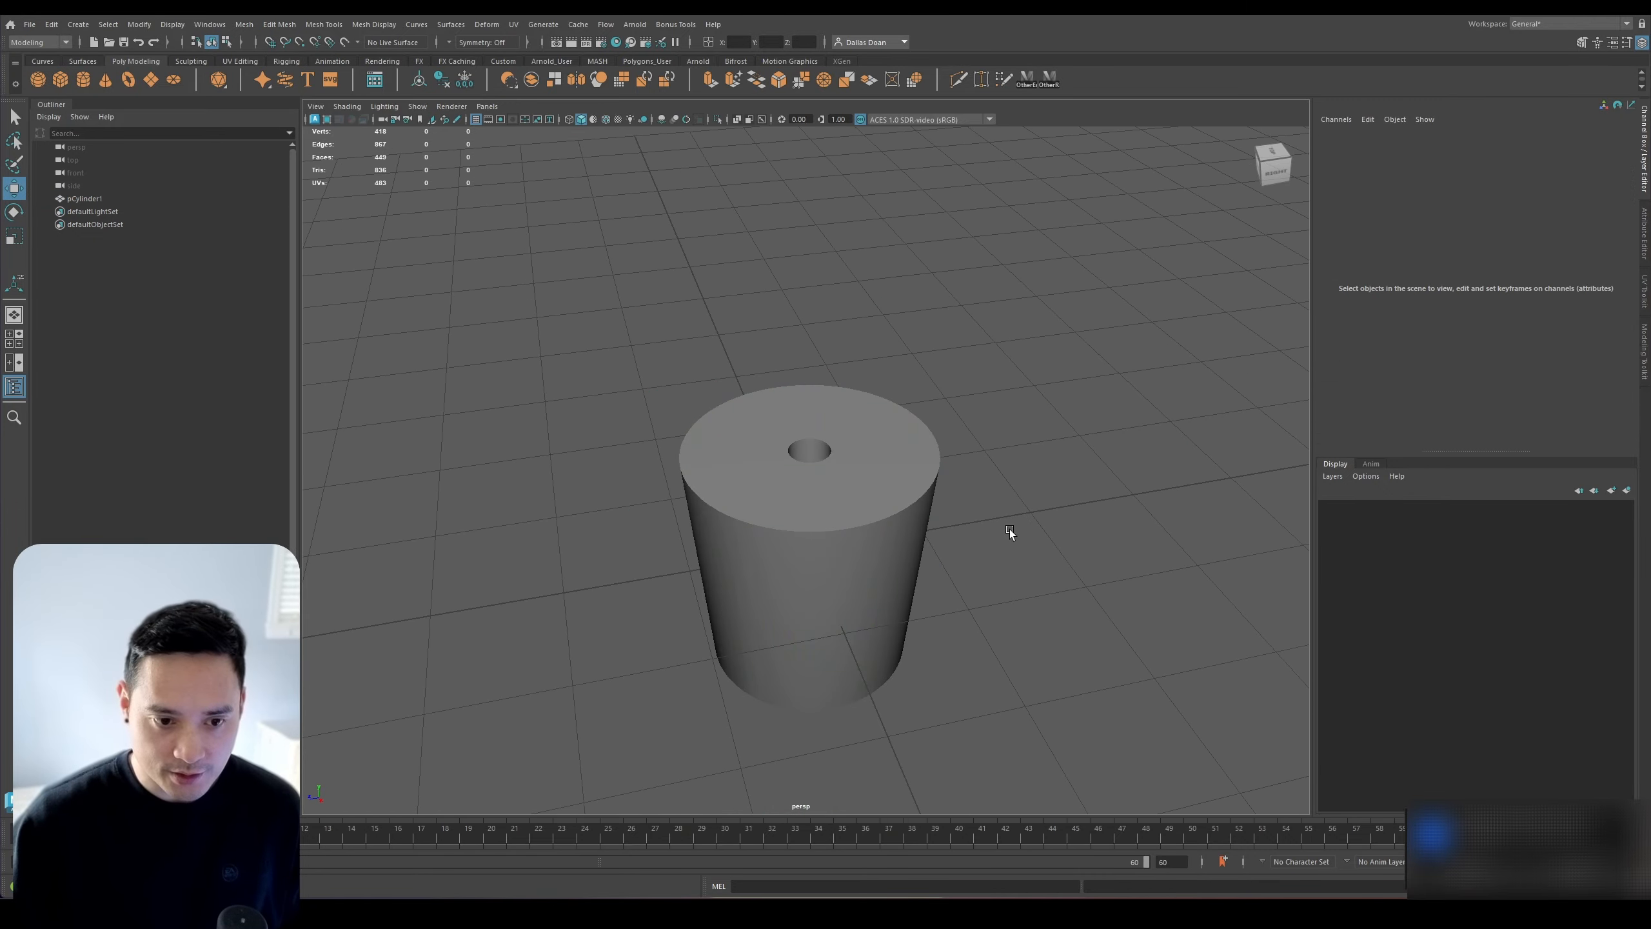
scroll(745, 488, down, 3)
scroll(1161, 591, up, 8)
click(992, 540)
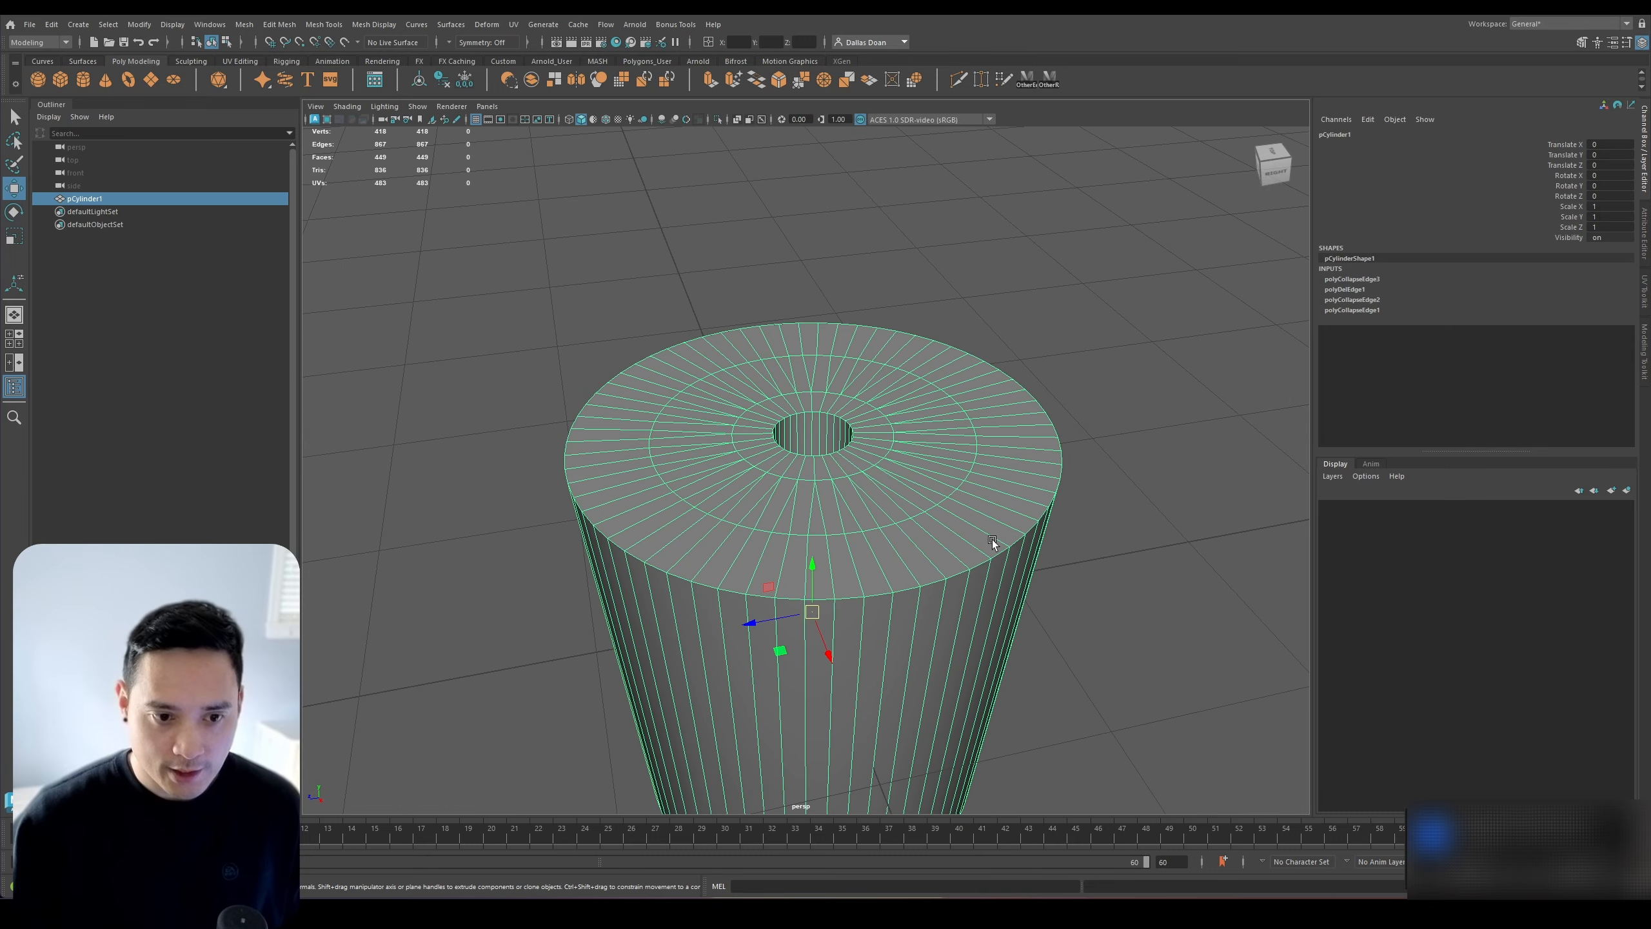
click(1066, 534)
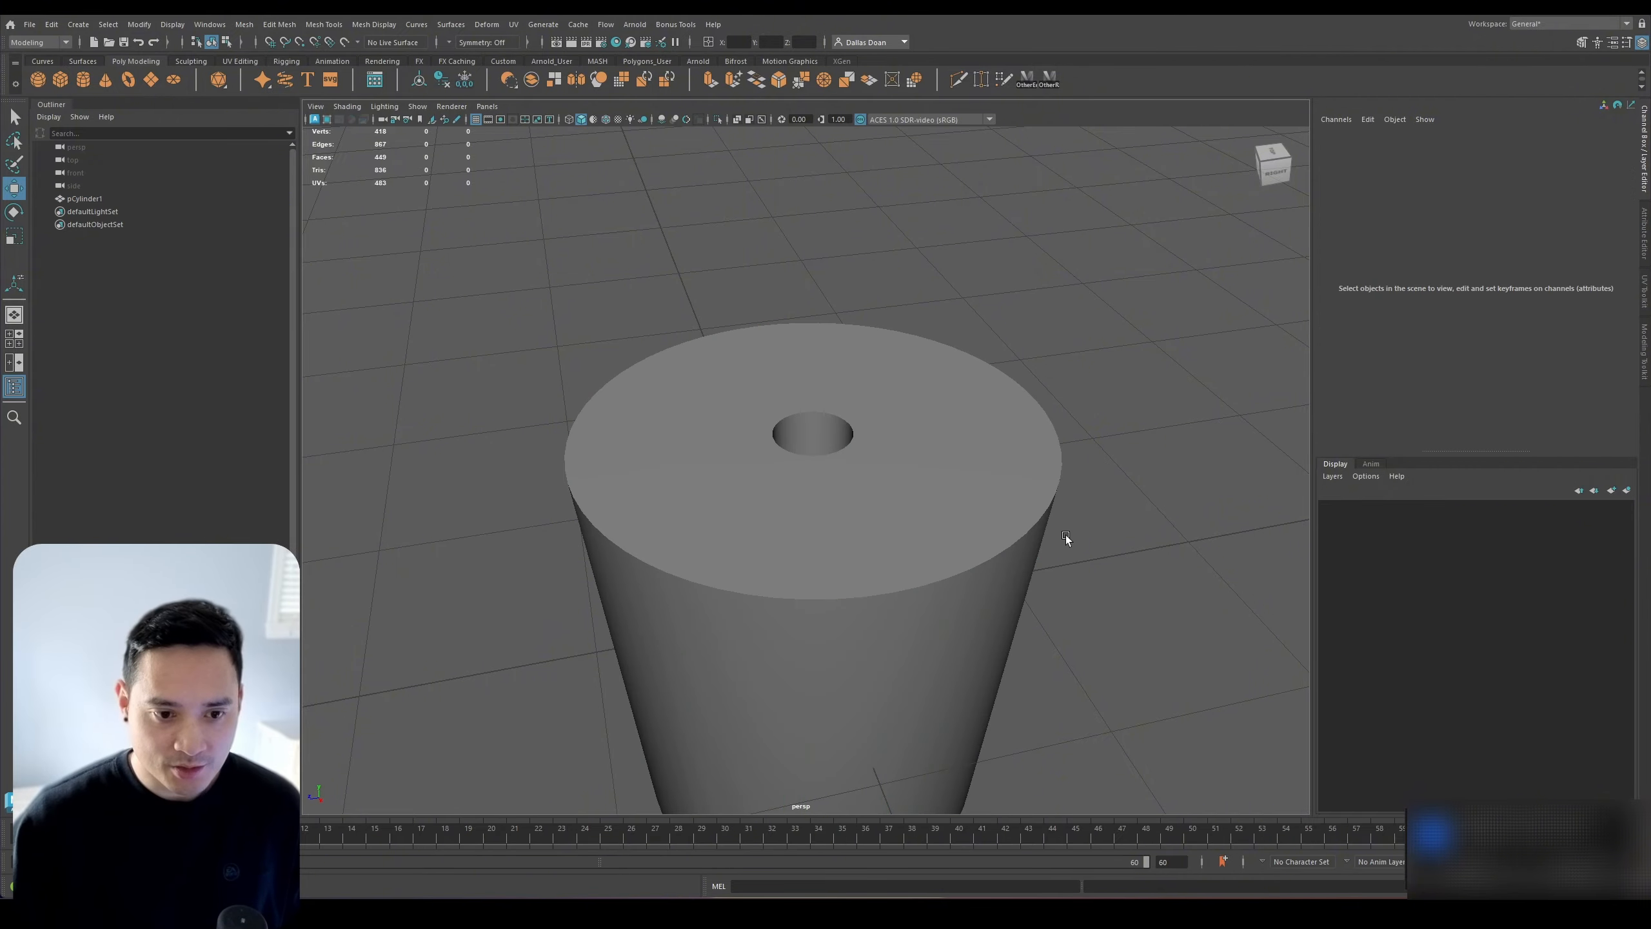
scroll(821, 498, down, 4)
click(821, 498)
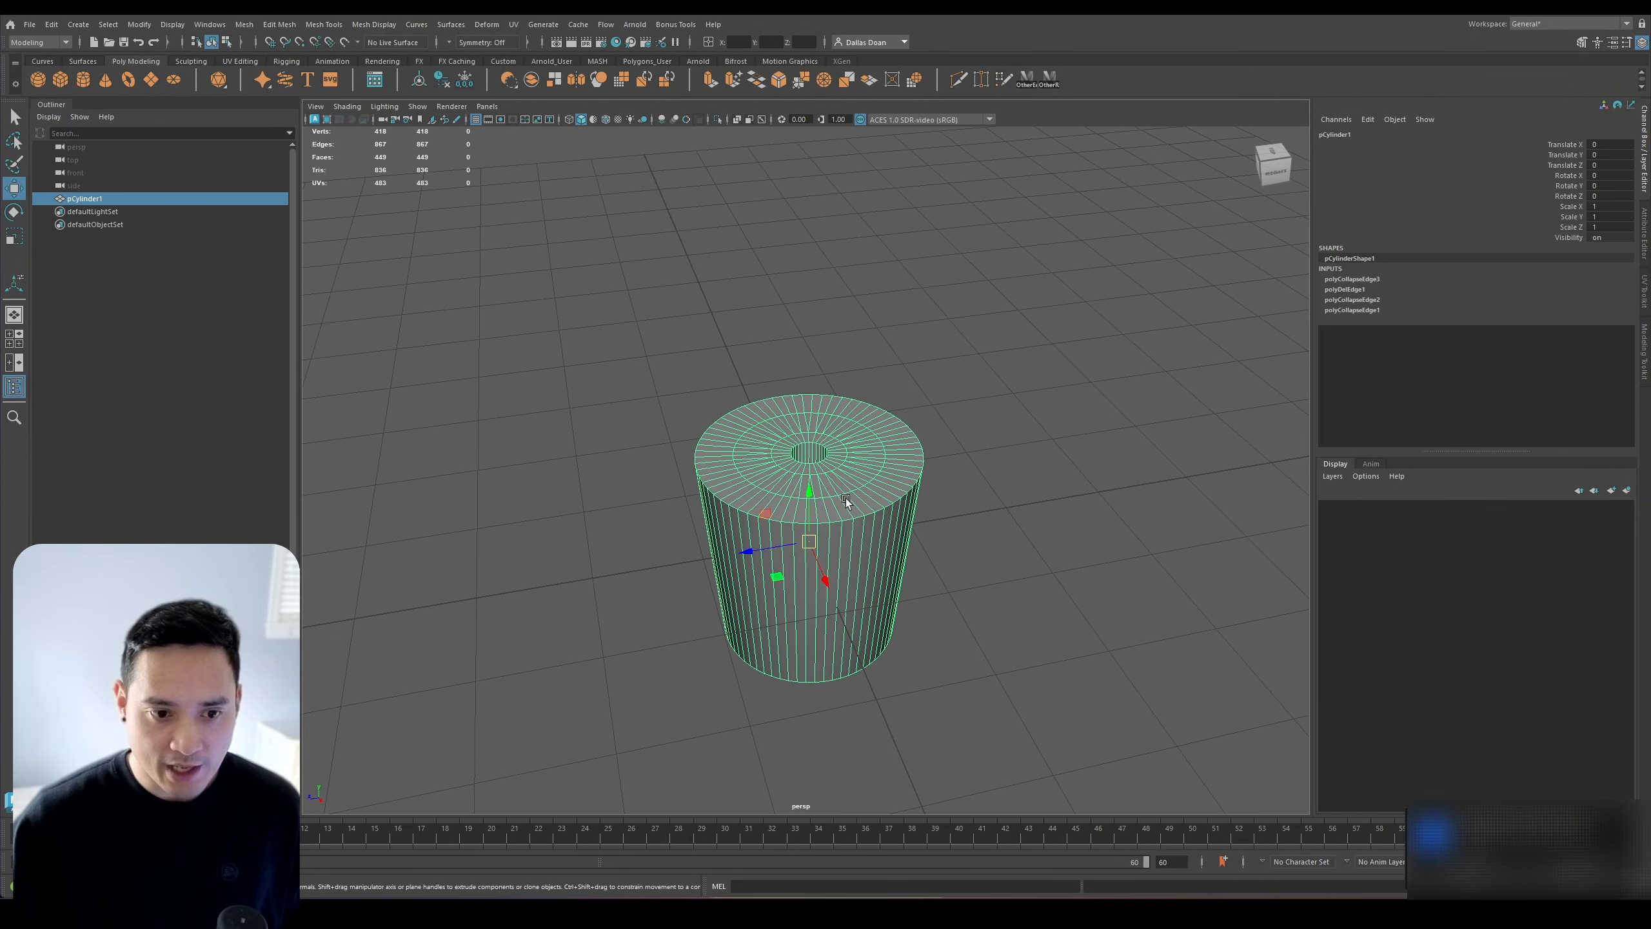
scroll(947, 514, up, 4)
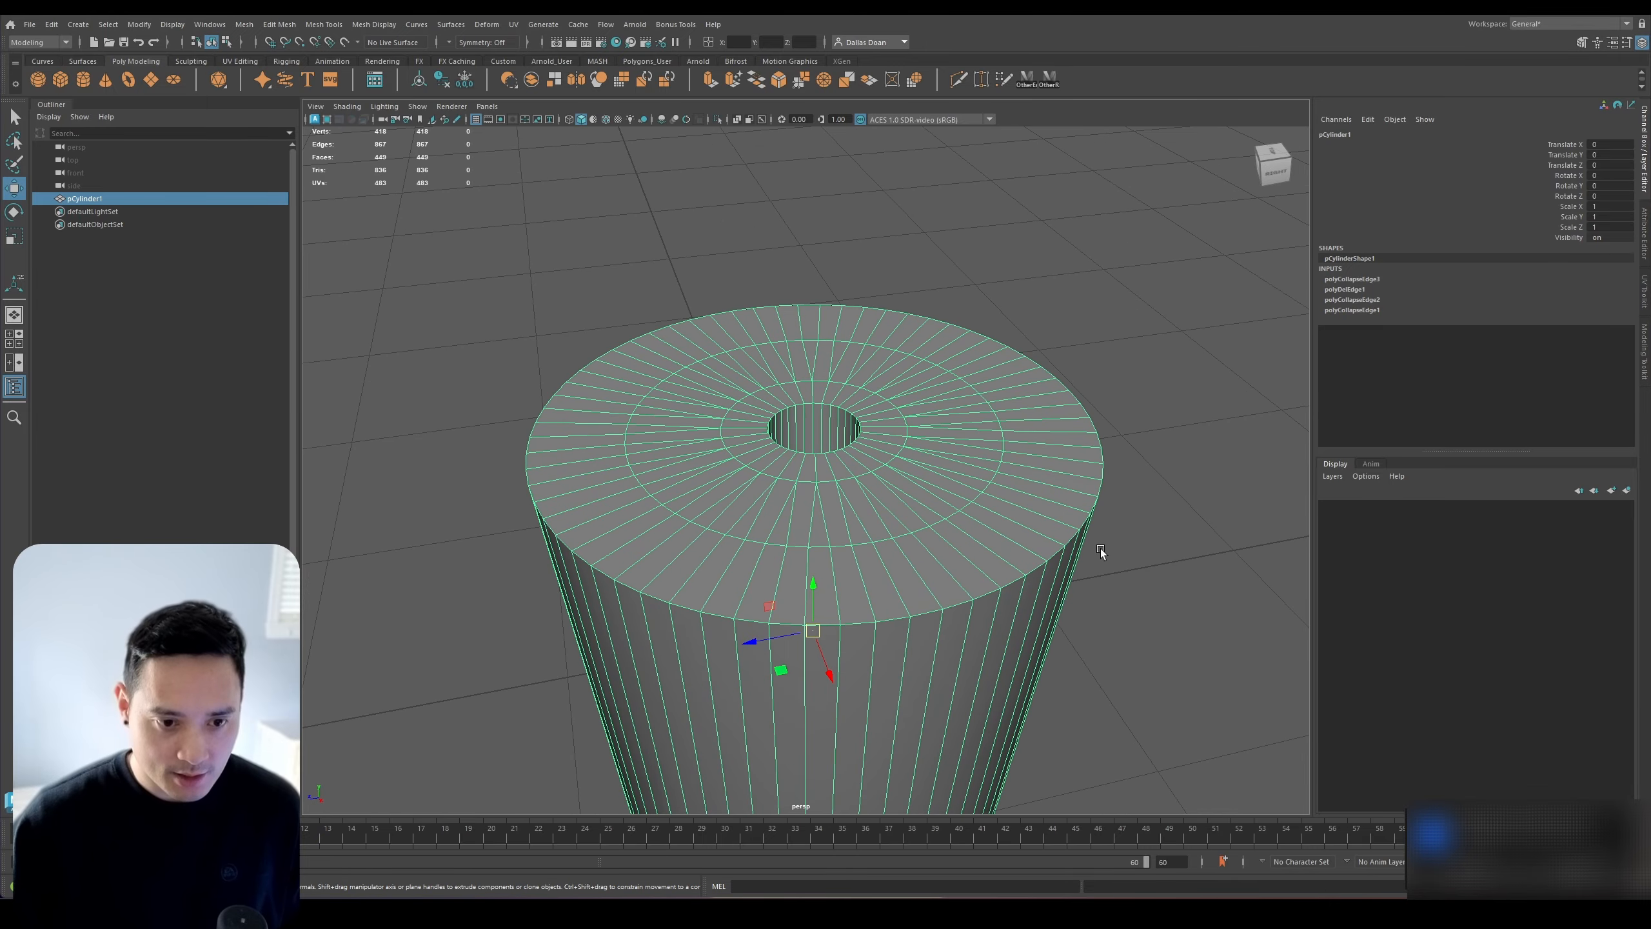
click(1097, 477)
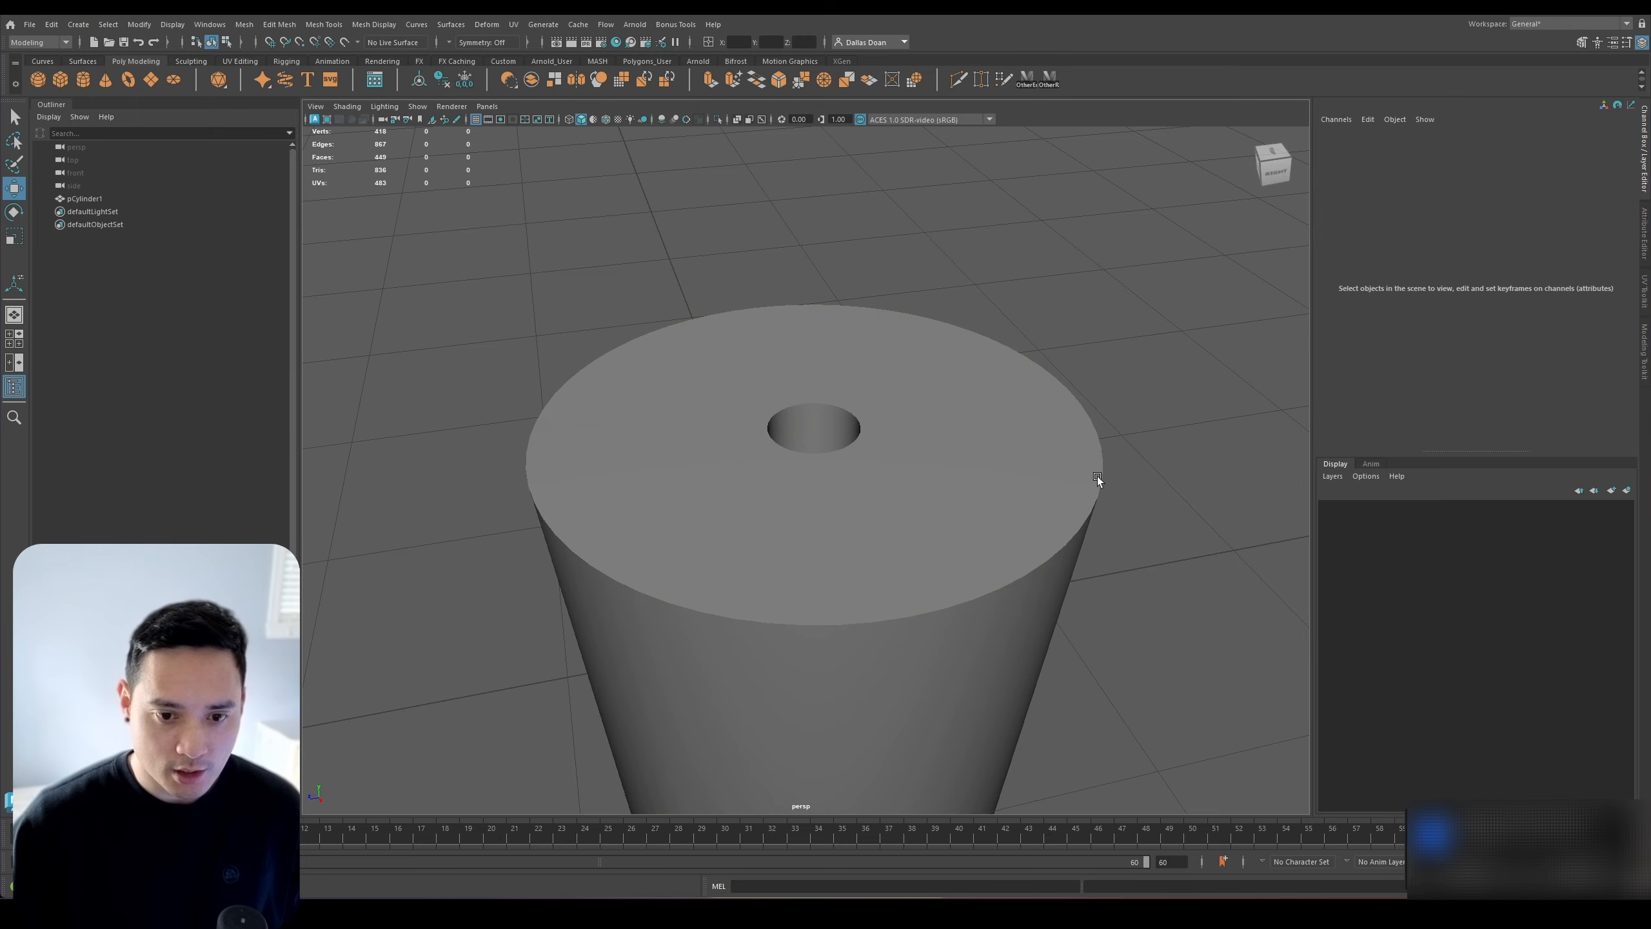
click(880, 452)
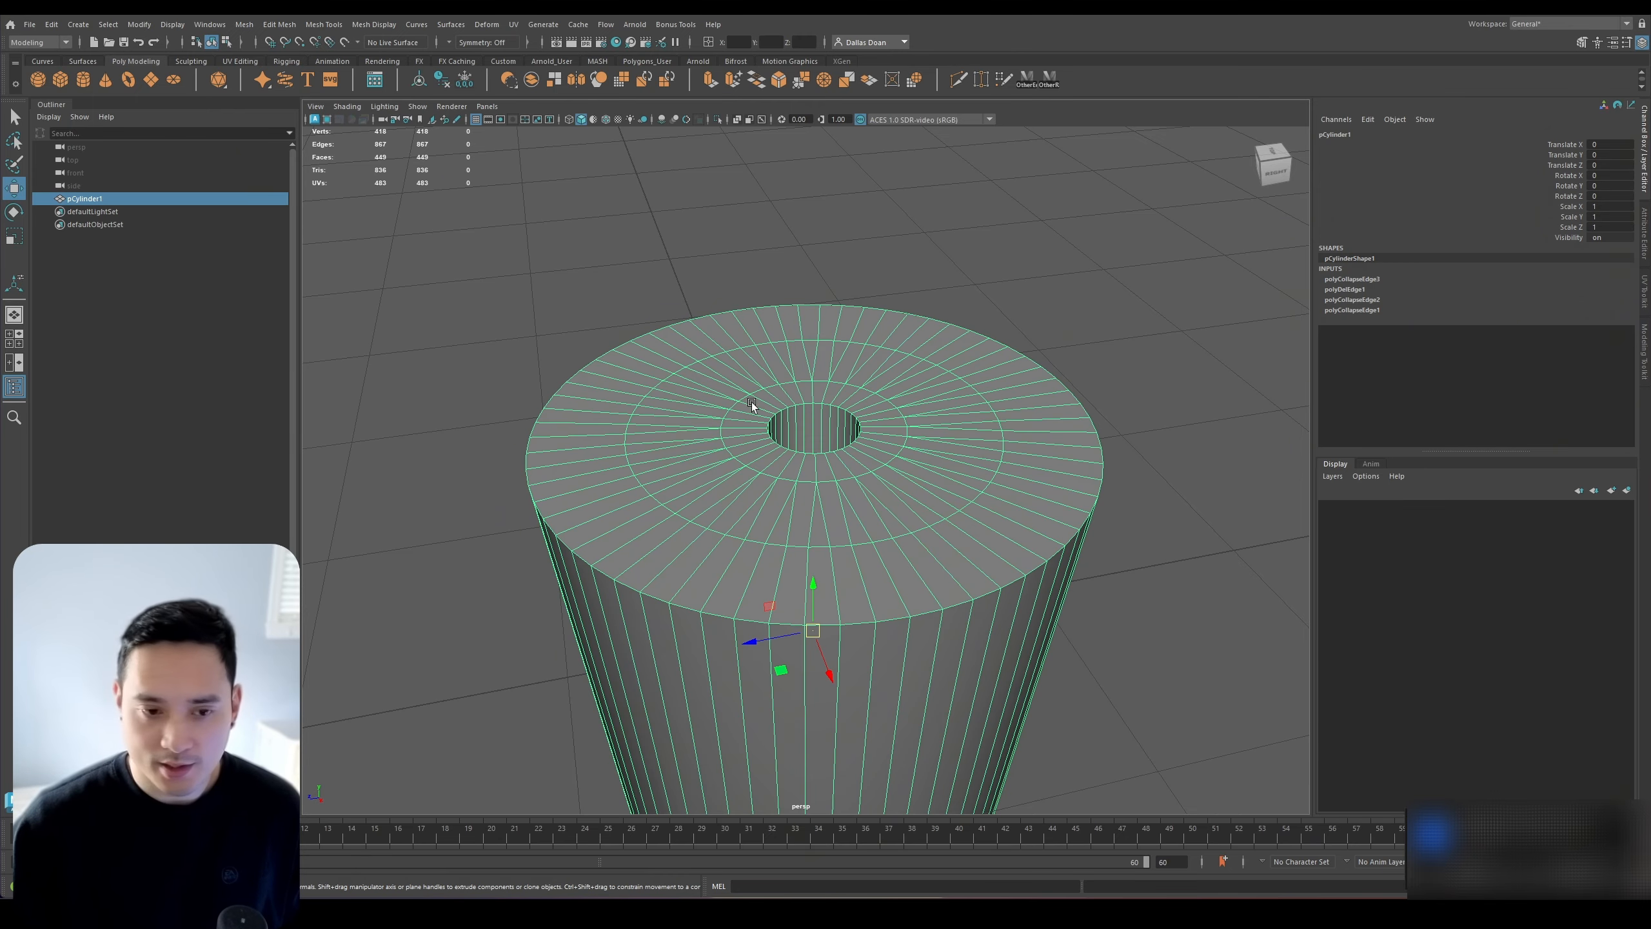
Select one edge on the hole's upper rim and extend the selection to every second rim edge with OtherEdge
alt+right_drag(752, 404, 791, 440)
alt+drag(790, 440, 864, 505)
alt+right_drag(864, 506, 901, 538)
alt+drag(901, 537, 837, 448)
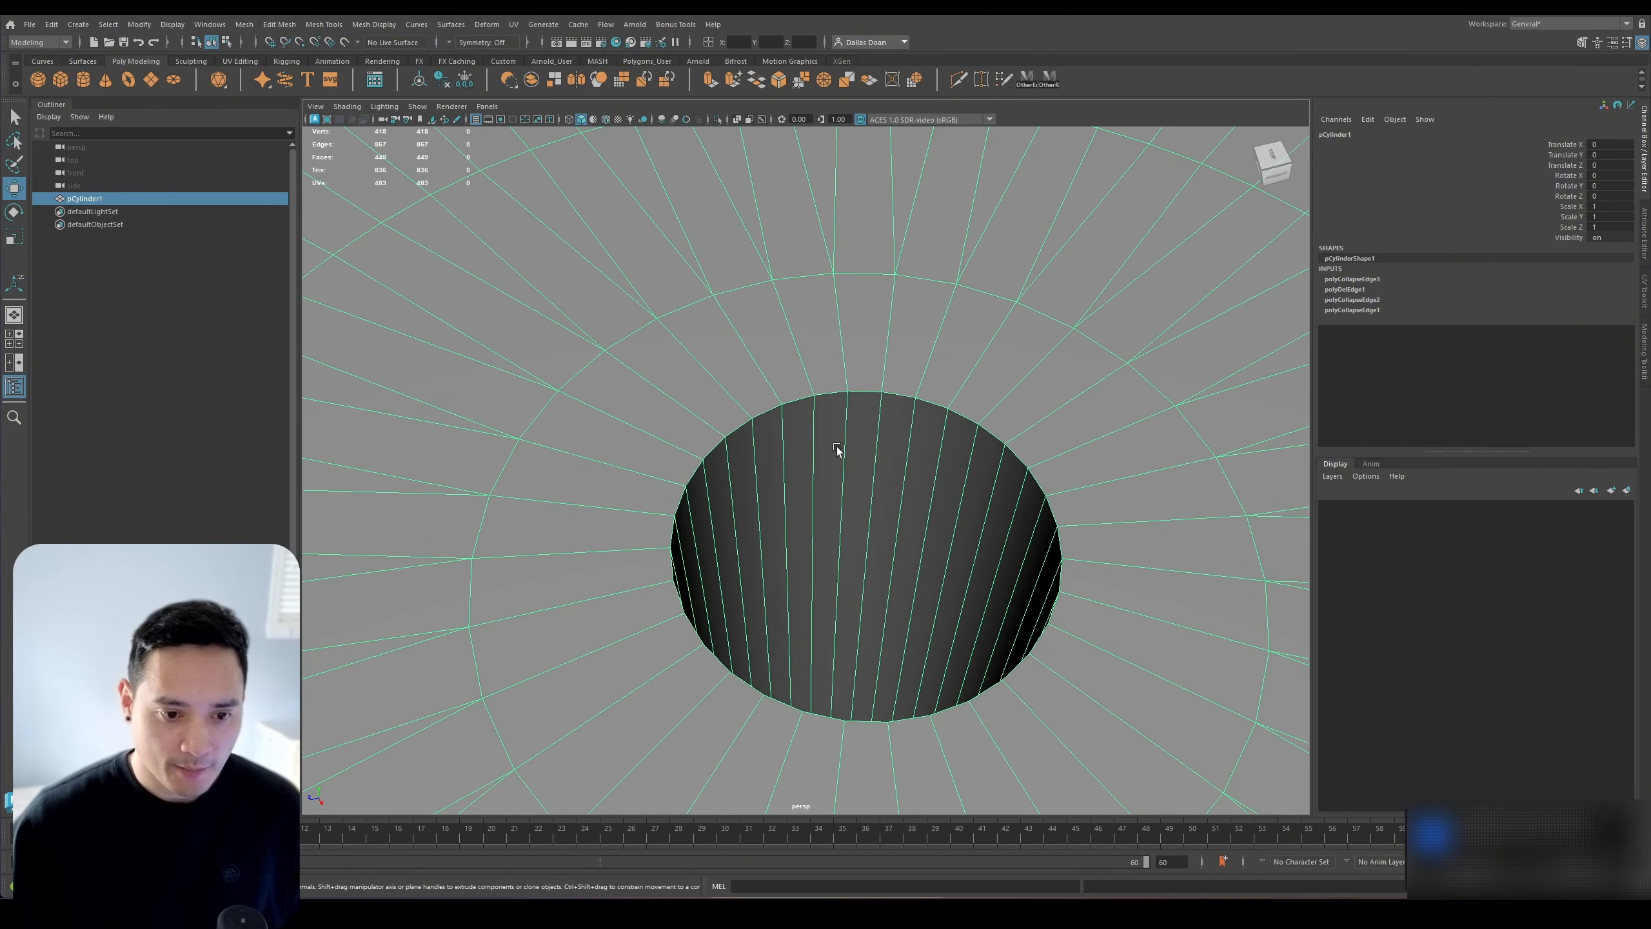
right_drag(837, 447, 832, 403)
click(834, 399)
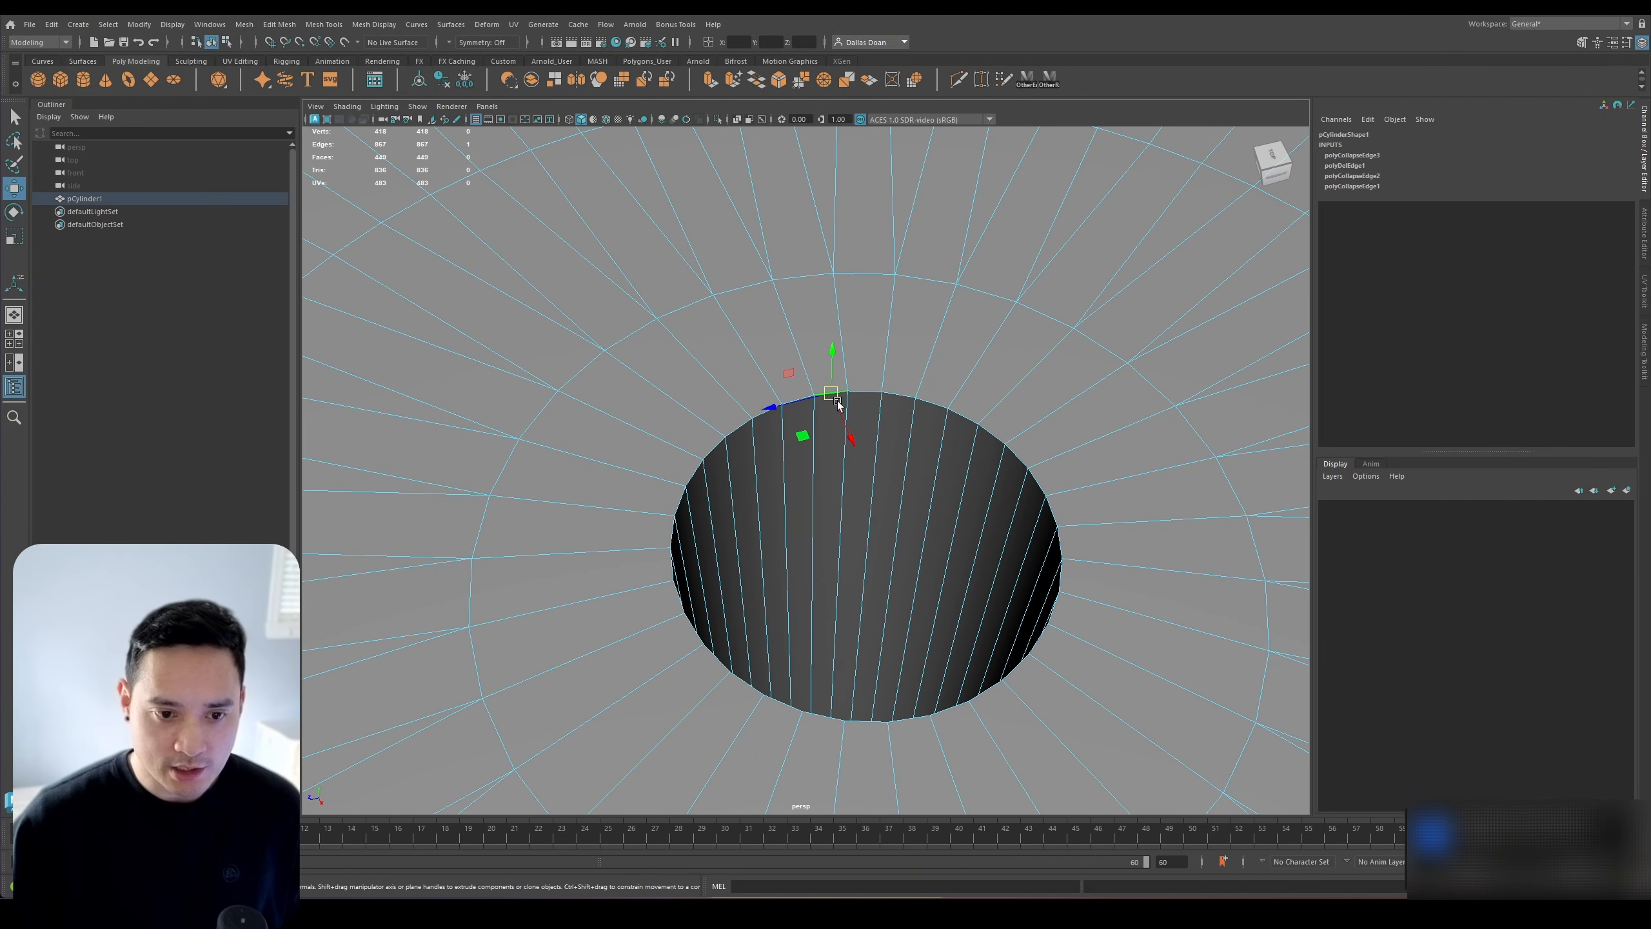
click(1028, 82)
scroll(1066, 531, down, 2)
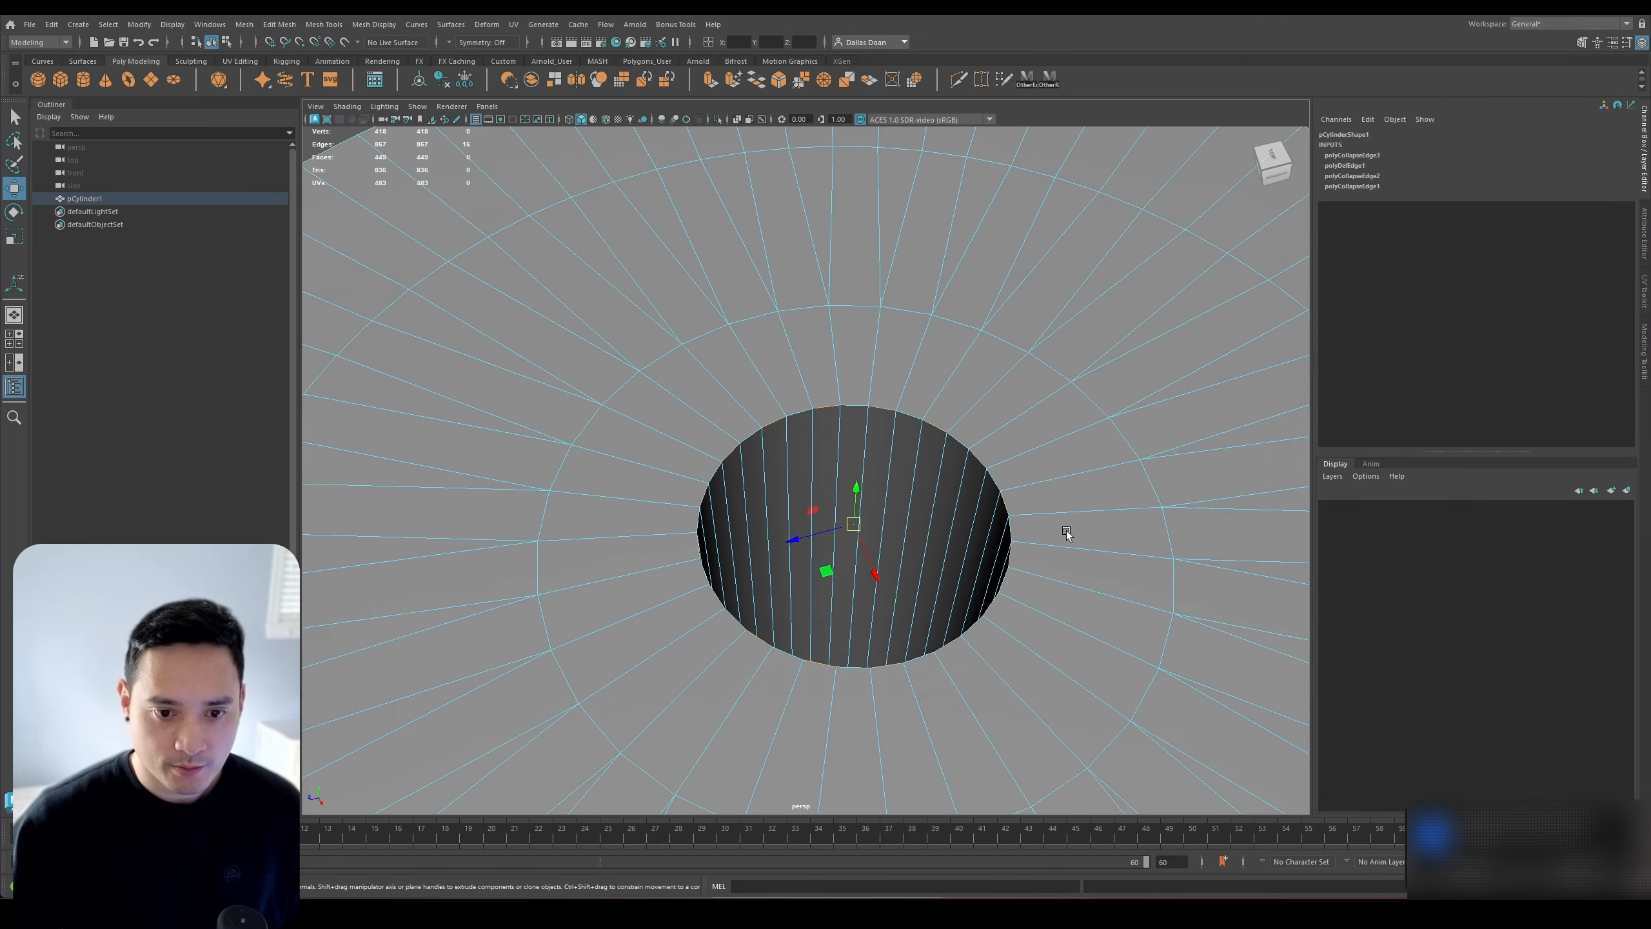
Collapse the selected alternate edges of the hole's rim, return to object selection and deselect the cylinder
alt+drag(1066, 530, 1084, 511)
shift+right_drag(1083, 418, 1161, 362)
alt+right_drag(1056, 453, 1031, 487)
click(1147, 485)
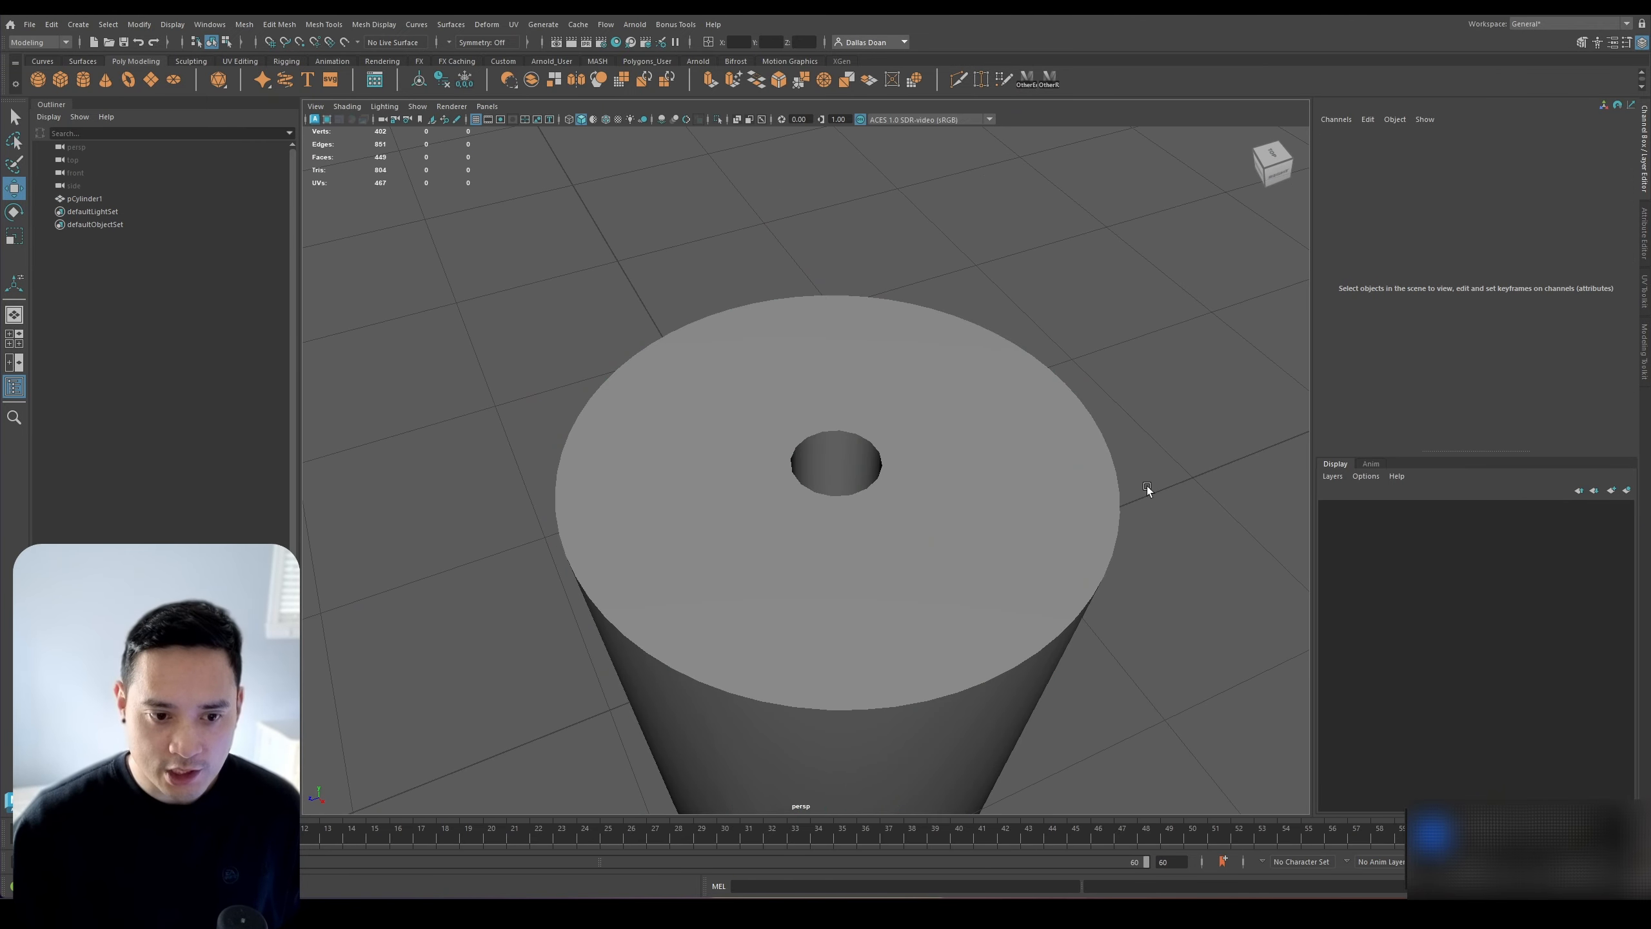
Inspect the cylinder's shading from a distance, and select it to examine the wireframe around the hole up close
alt+drag(1147, 485, 1089, 532)
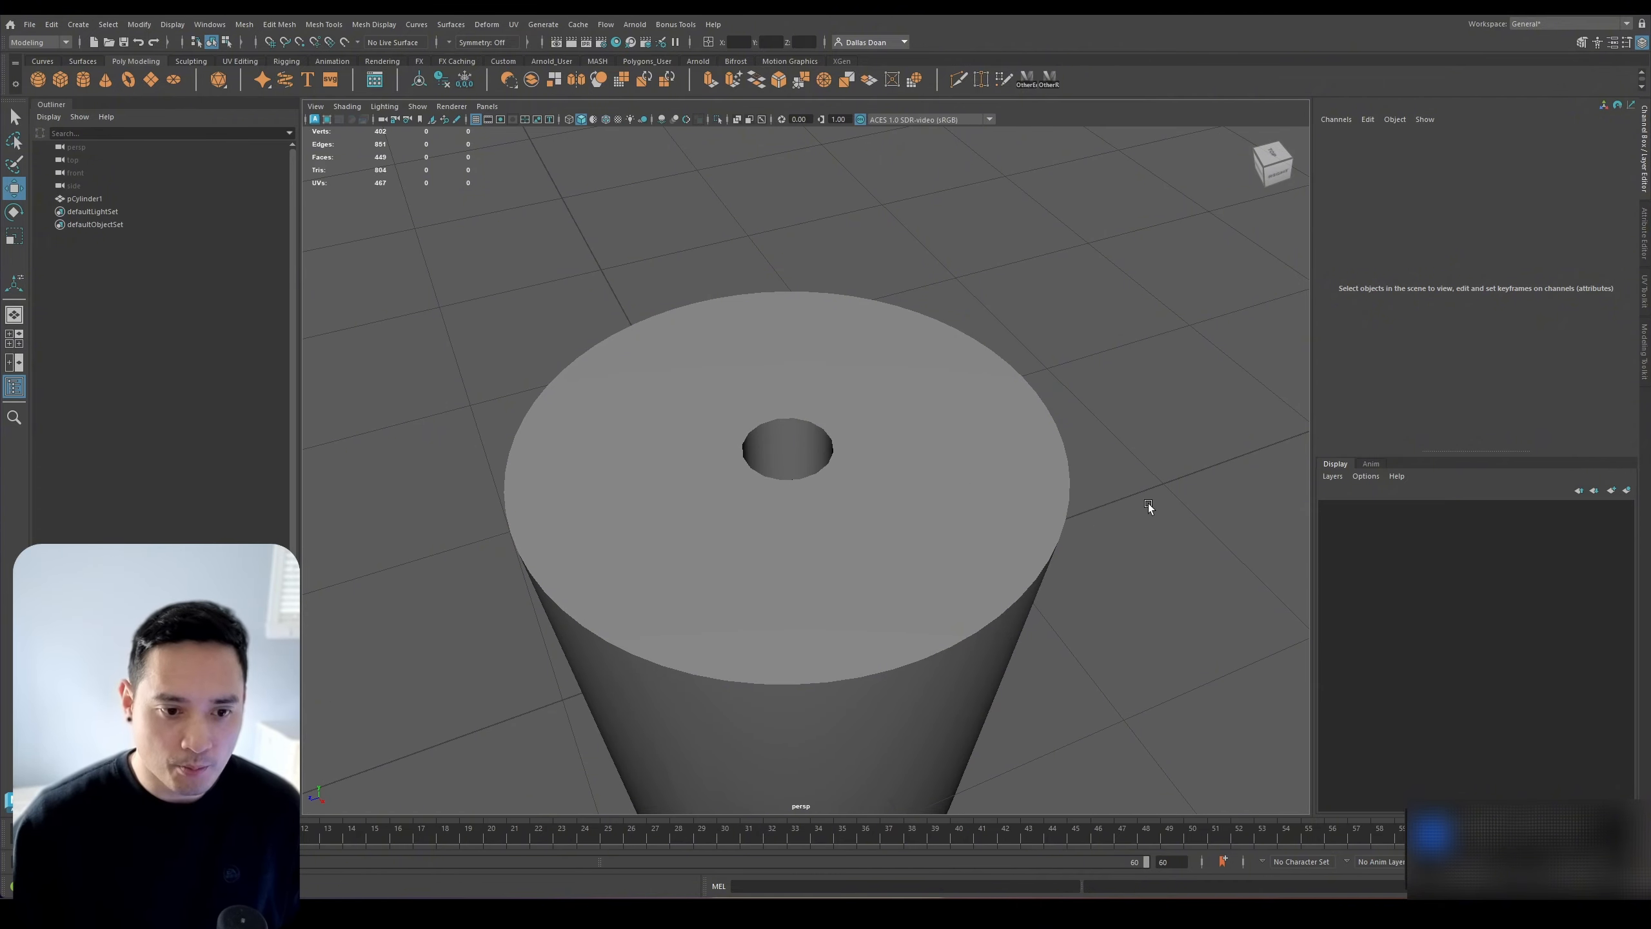
alt+right_drag(1148, 504, 853, 461)
alt+drag(853, 460, 898, 462)
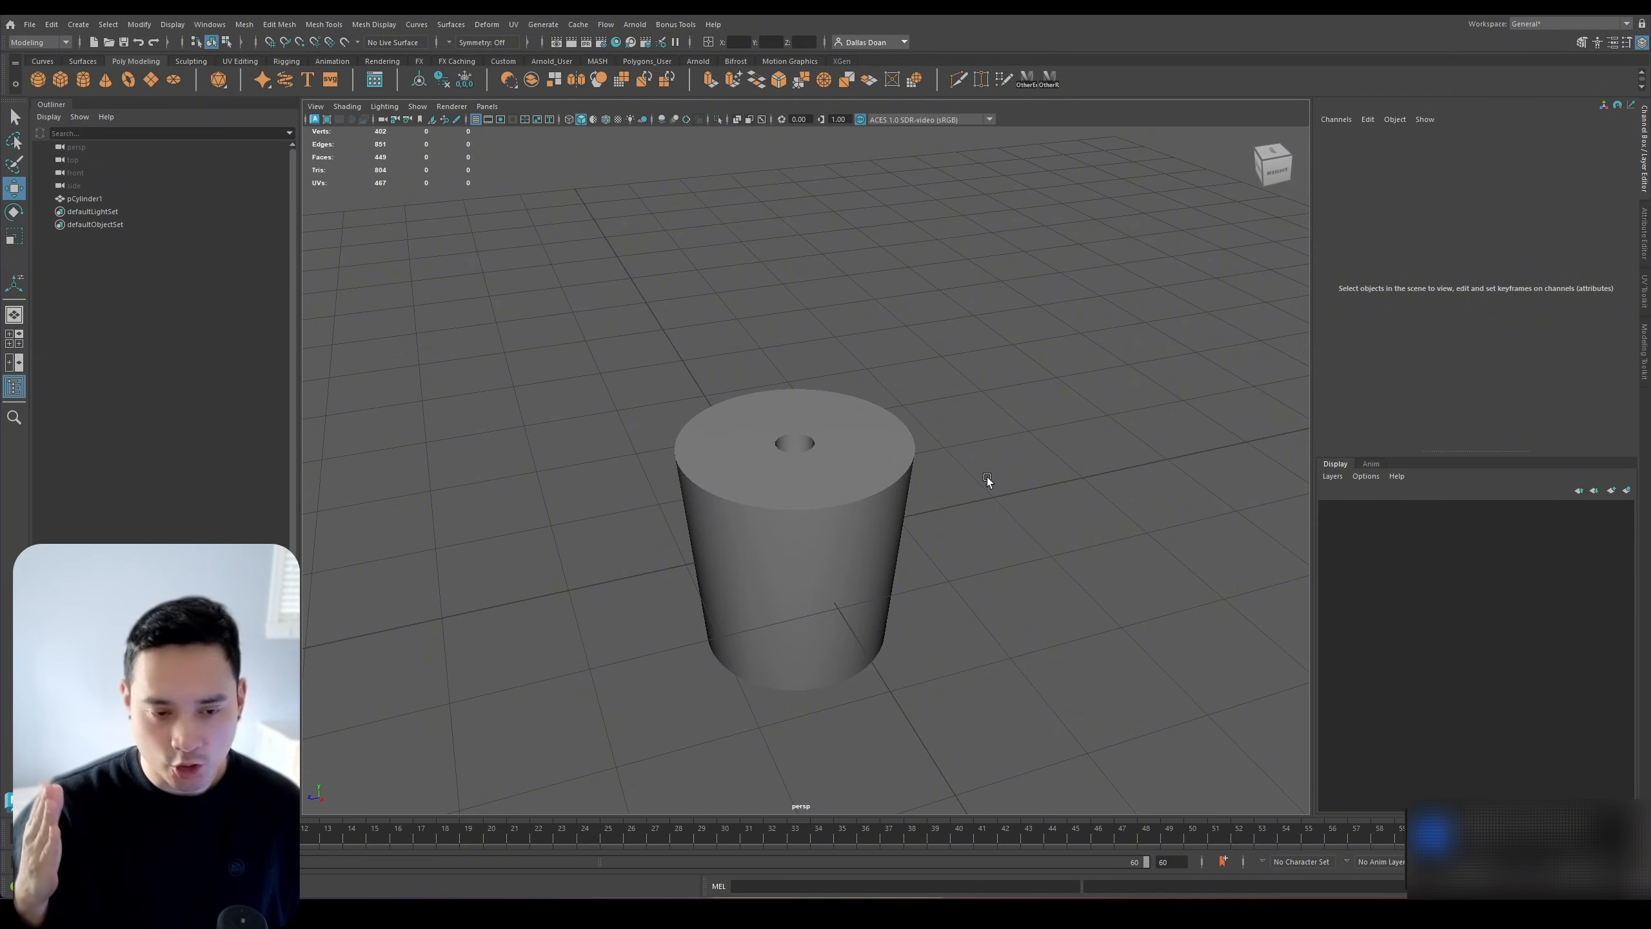
click(854, 450)
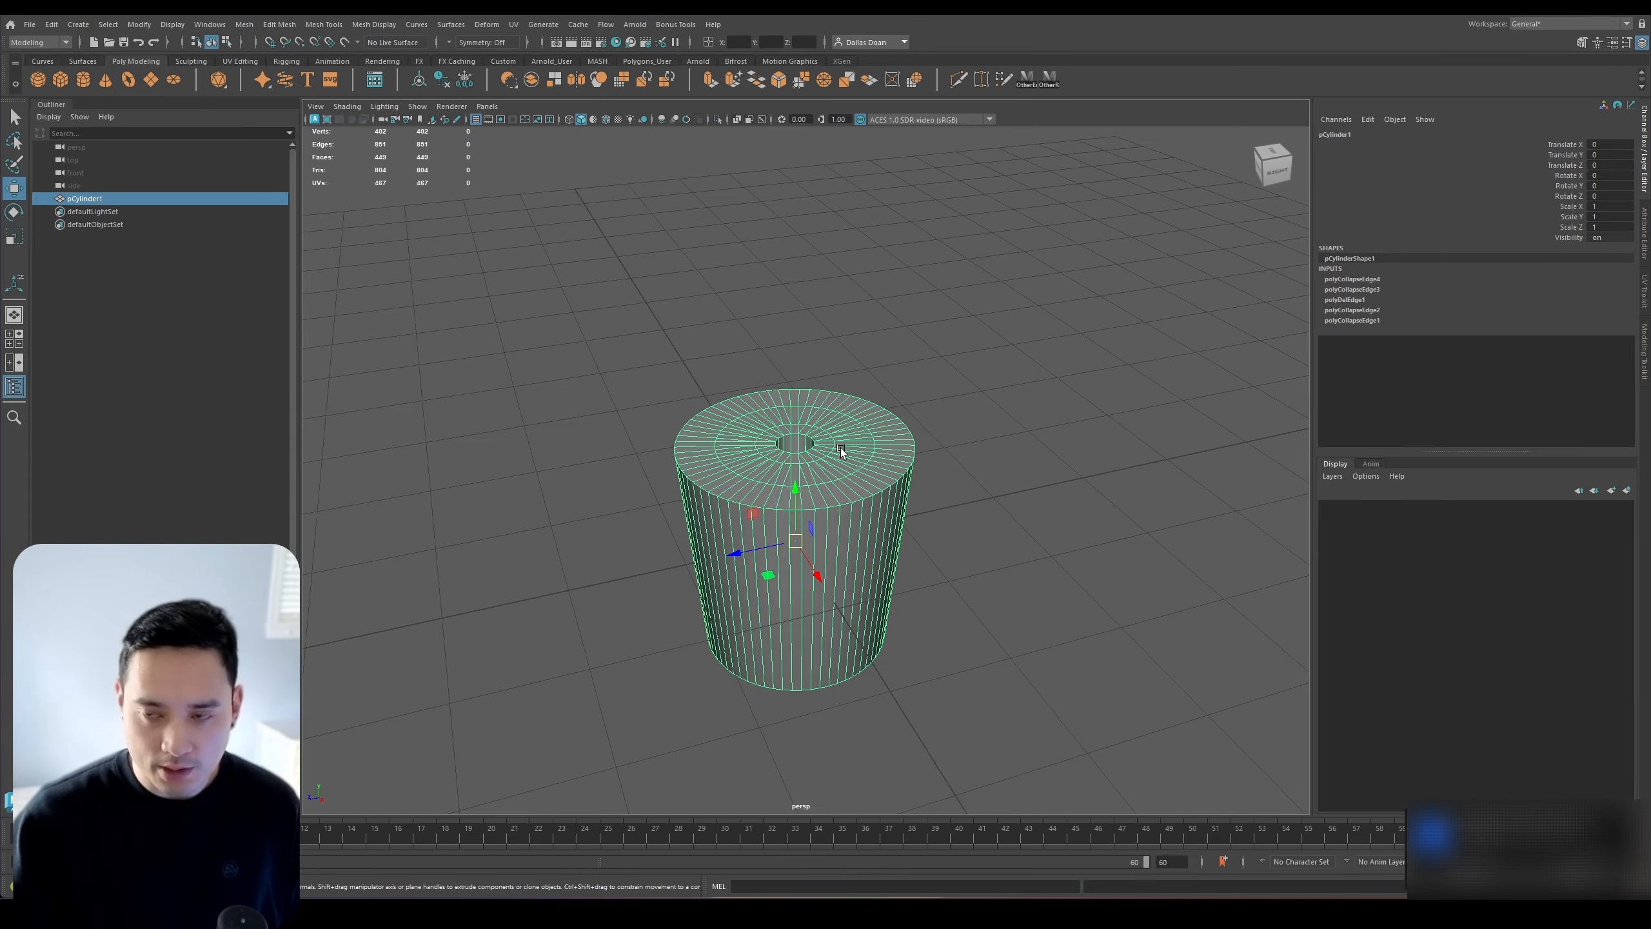
alt+right_drag(809, 429, 986, 498)
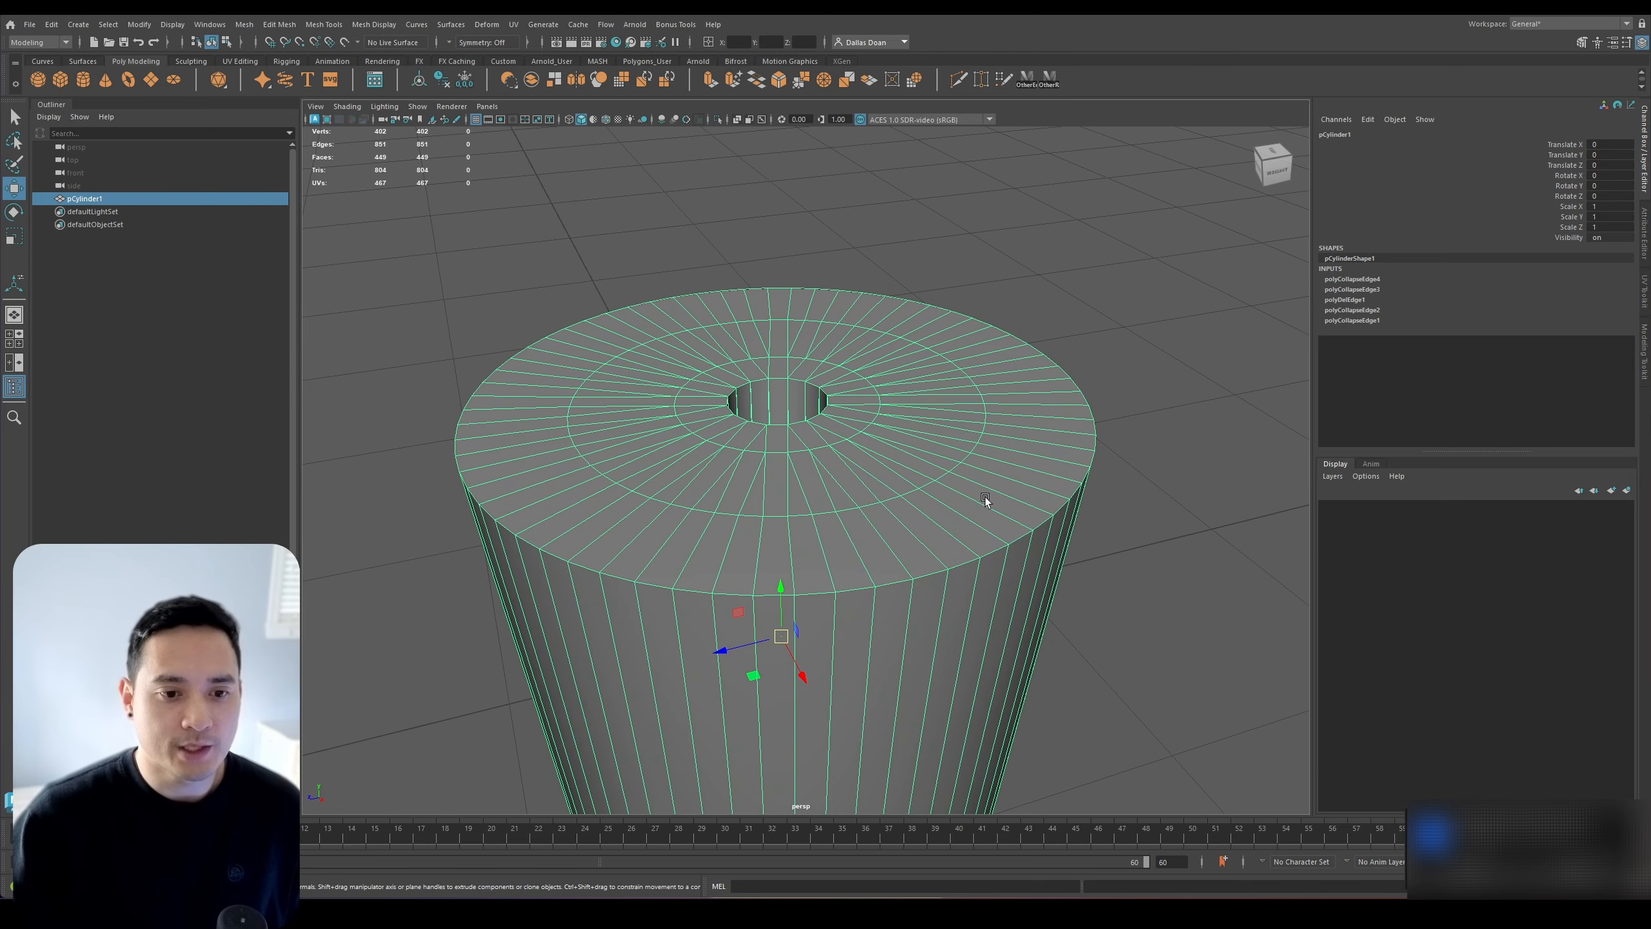